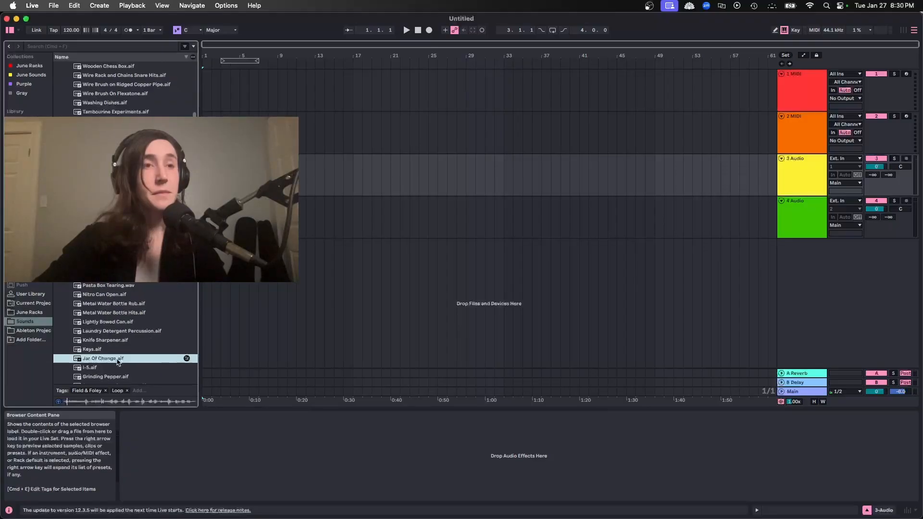
# Step: Audition the Field & Foley loop samples in the browser from Jar Of Change.aif down to Bowed Music Stand.aif
pyautogui.press('Down')
pyautogui.press('Down')
pyautogui.press('Down')
pyautogui.press('Down')
pyautogui.press('Down')
pyautogui.press('Down')
pyautogui.press('Down')
pyautogui.press('Down')
pyautogui.press('Down')
pyautogui.press('Down')
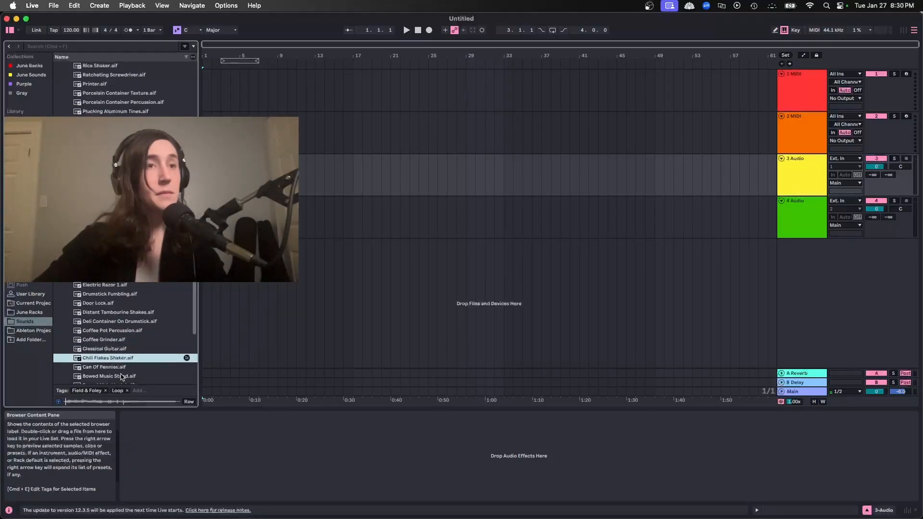
pyautogui.press('Down')
pyautogui.press('Down')
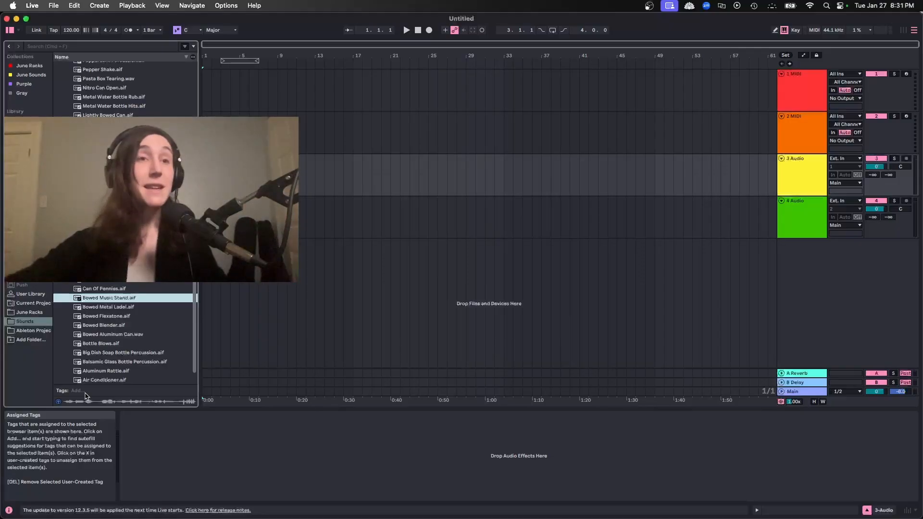
# Step: Load Bowed Music Stand.aif onto the first MIDI track and convert its Simpler to Sampler
pyautogui.doubleClick(103, 300)
pyautogui.rightClick(228, 415)
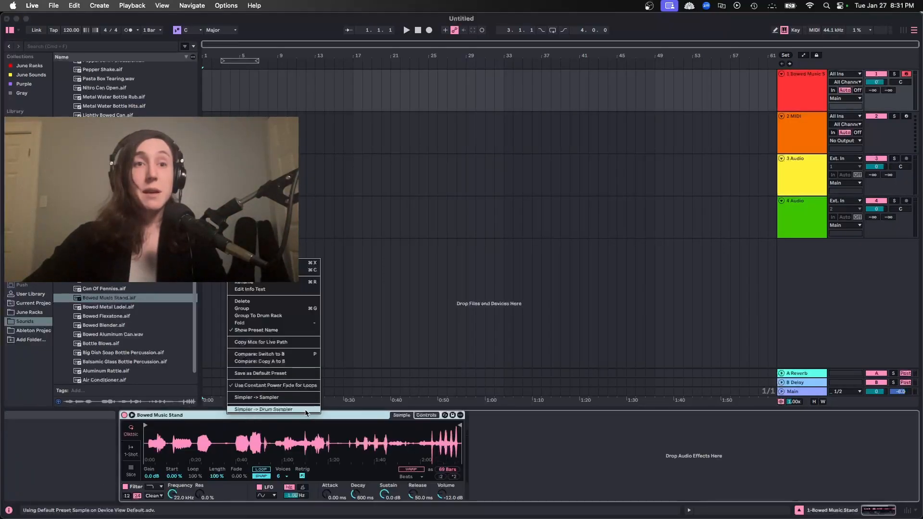
pyautogui.click(293, 398)
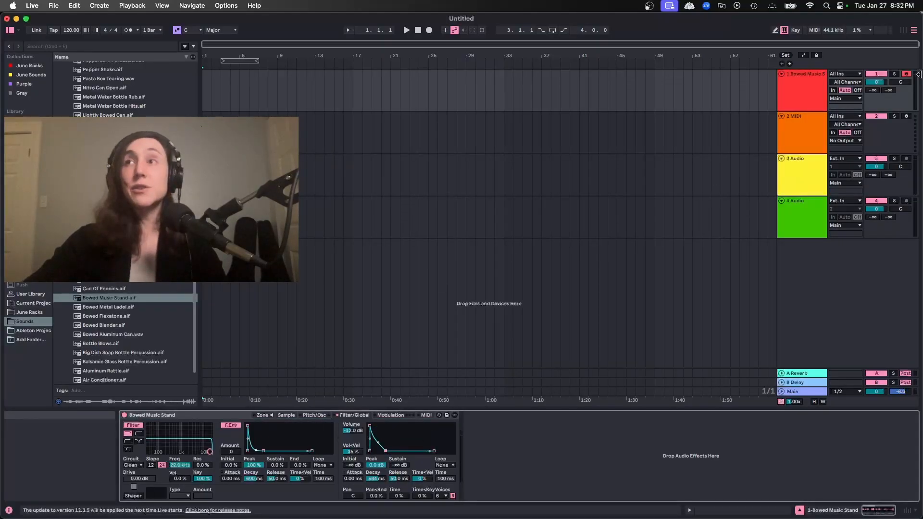
# Step: Move the sample start of Bowed Music Stand to about 1:00 in the waveform
pyautogui.click(286, 415)
pyautogui.press('a')
pyautogui.moveTo(221, 429); pyautogui.dragTo(272, 430)
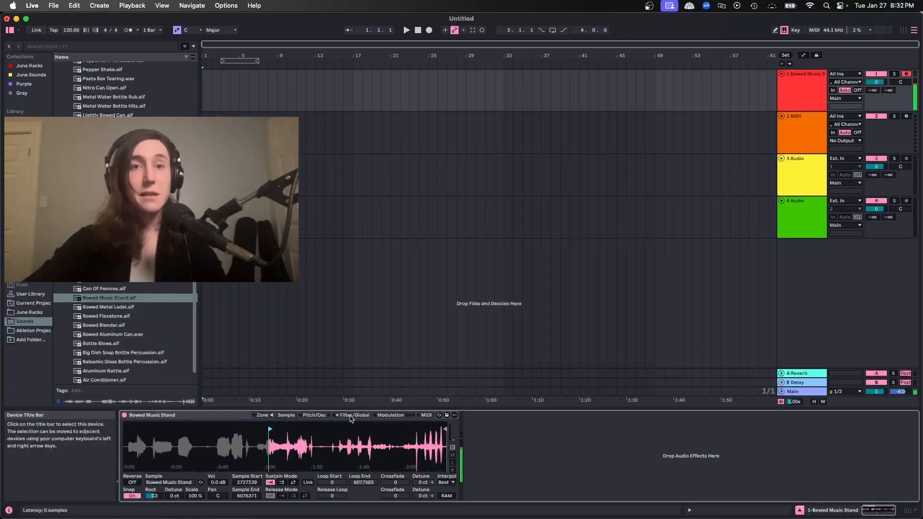
# Step: Make the Sampler filter a high-pass at about 3 kHz with 14% resonance, and raise the global volume to 23.1 dB
pyautogui.click(313, 416)
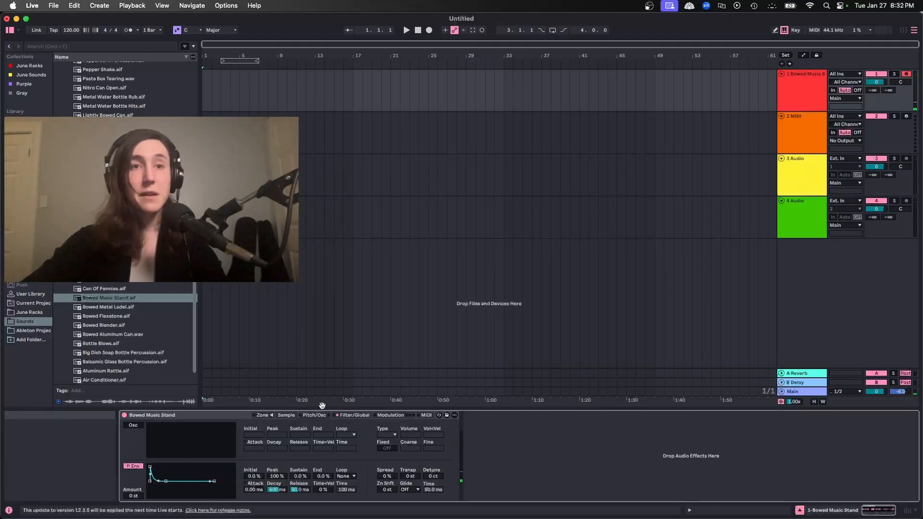
pyautogui.click(354, 415)
pyautogui.moveTo(210, 452)
pyautogui.mouseDown()
pyautogui.moveTo(184, 450)
pyautogui.moveTo(193, 449)
pyautogui.mouseUp()
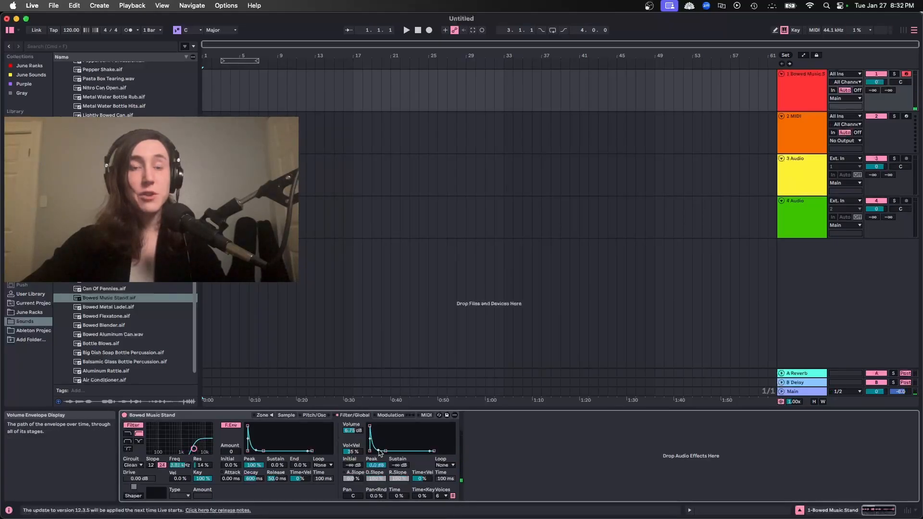
pyautogui.moveTo(355, 430); pyautogui.dragTo(356, 414)
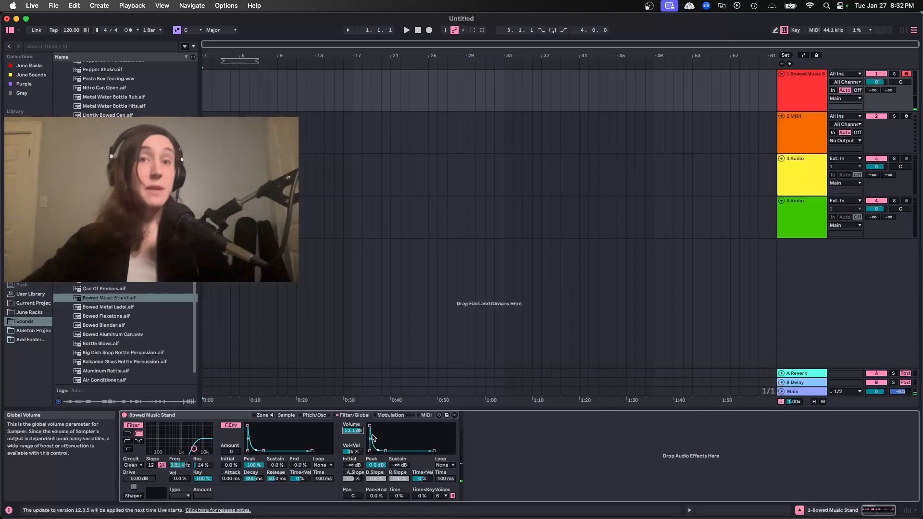
# Step: Try a straighter decay curve on the volume envelope and return it to the steep slope
pyautogui.click(369, 435)
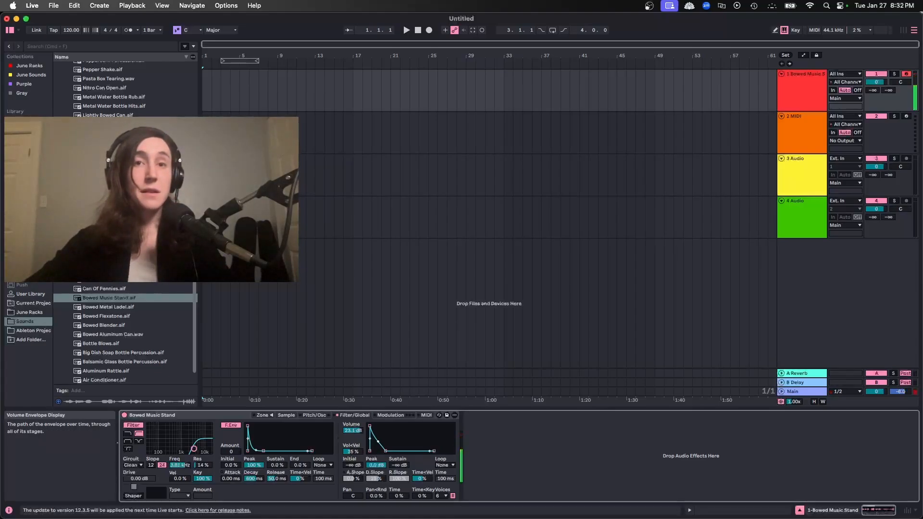
pyautogui.moveTo(378, 451); pyautogui.dragTo(378, 437)
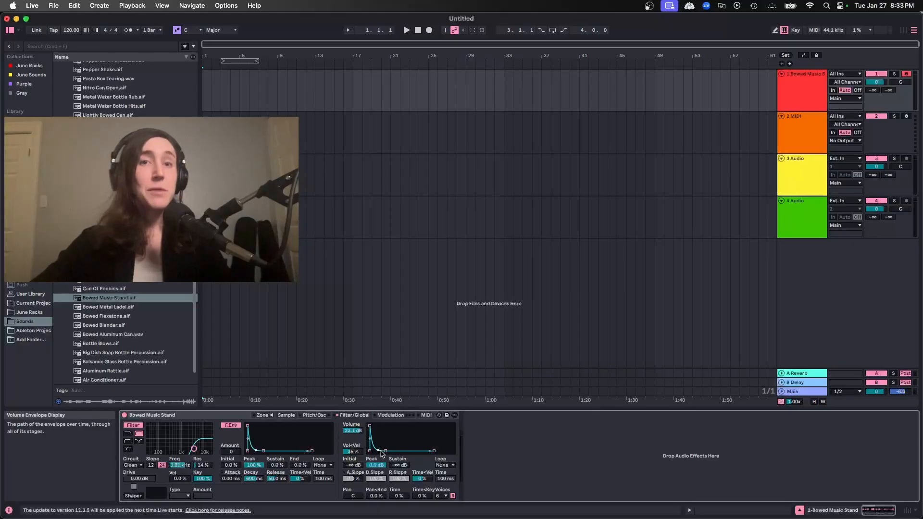
pyautogui.moveTo(378, 444); pyautogui.dragTo(378, 451)
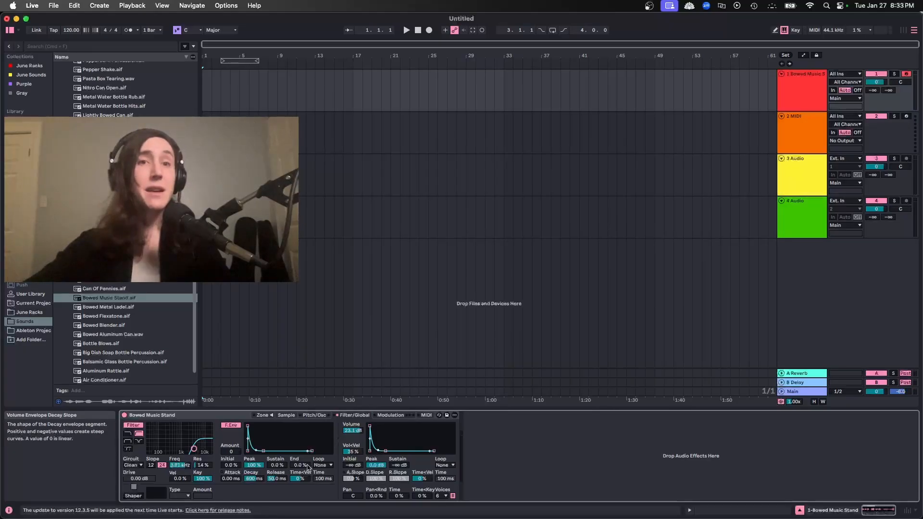
# Step: Group the Sampler into an Instrument Rack and map the volume envelope's decay slope to Macro 1
pyautogui.click(231, 418)
pyautogui.press('super+g')
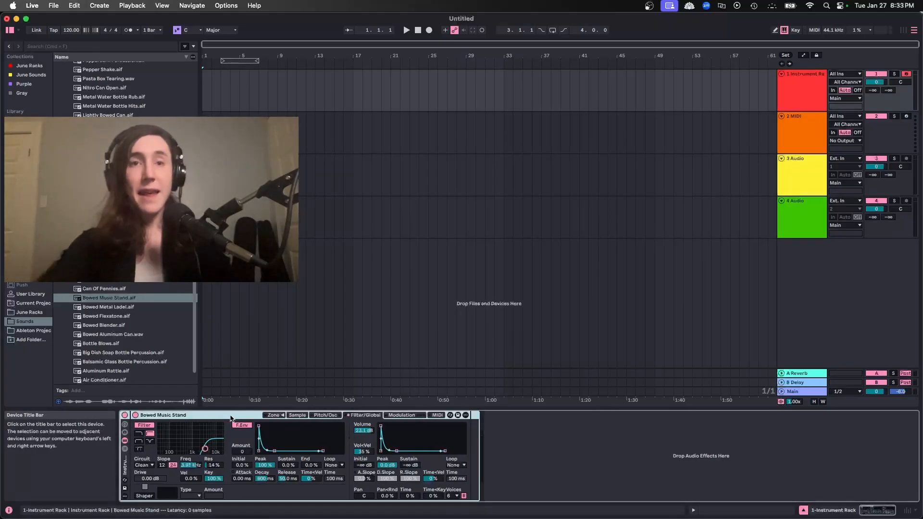
pyautogui.rightClick(390, 453)
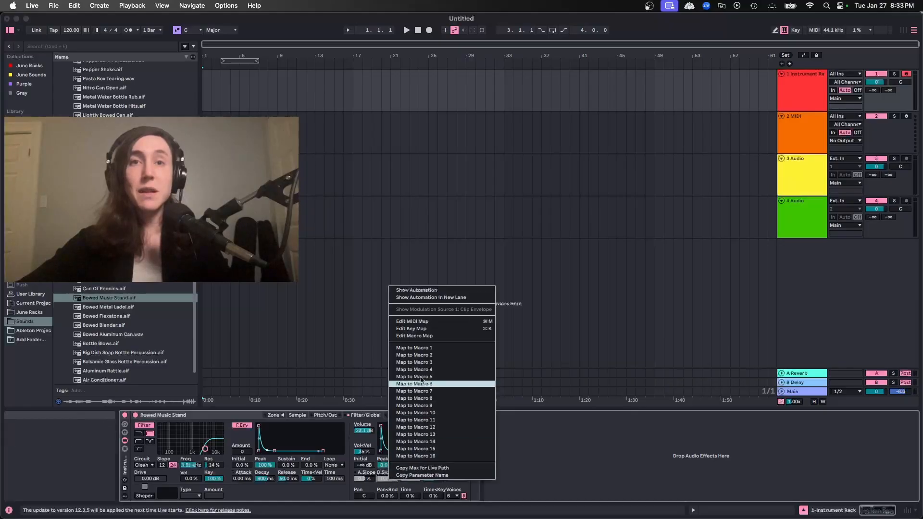
pyautogui.click(415, 348)
pyautogui.moveTo(142, 446); pyautogui.dragTo(141, 486)
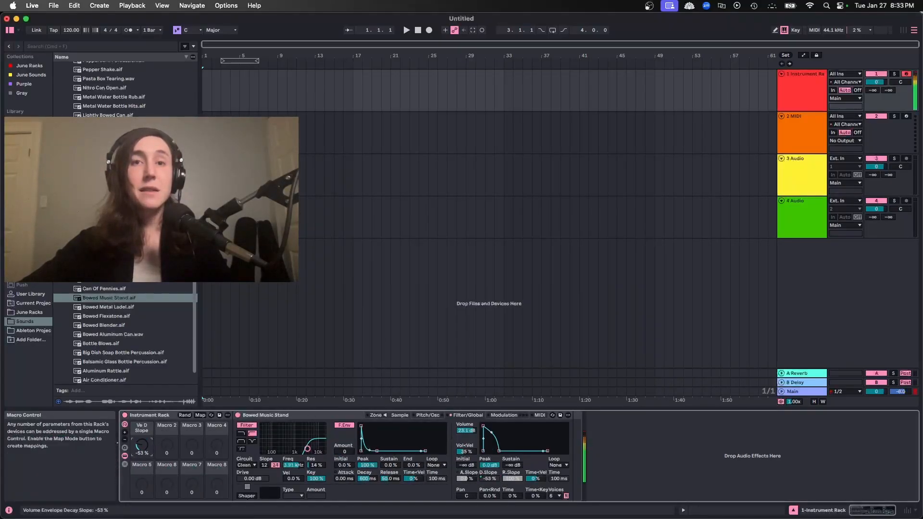
# Step: Set the Ve D Slope macro mapping to a minimum of 100% and a maximum of 0%
pyautogui.click(200, 415)
pyautogui.click(179, 65)
pyautogui.write('100')
pyautogui.click(205, 66)
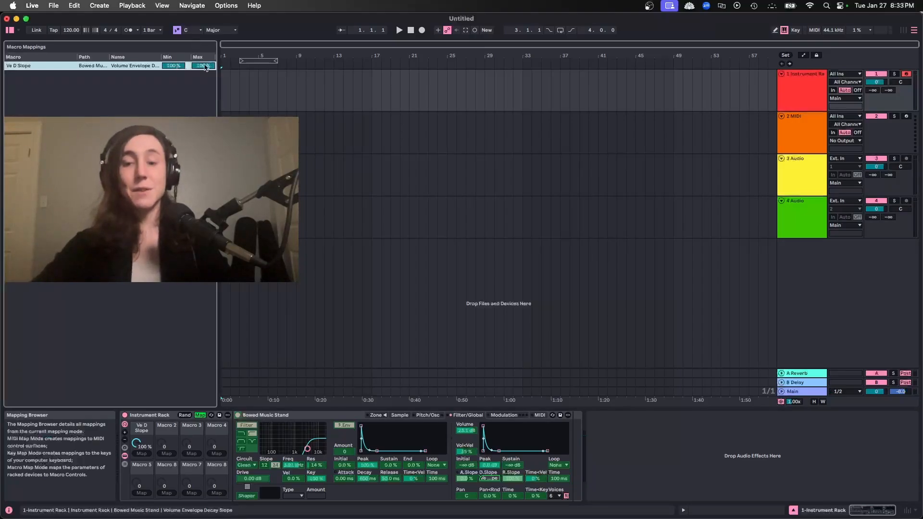
pyautogui.moveTo(142, 445); pyautogui.dragTo(141, 464)
pyautogui.click(200, 415)
# Step: Create a two-bar MIDI clip at bar 17 and automate Ve D Slope to 0% across its second bar
pyautogui.moveTo(358, 85); pyautogui.dragTo(512, 89)
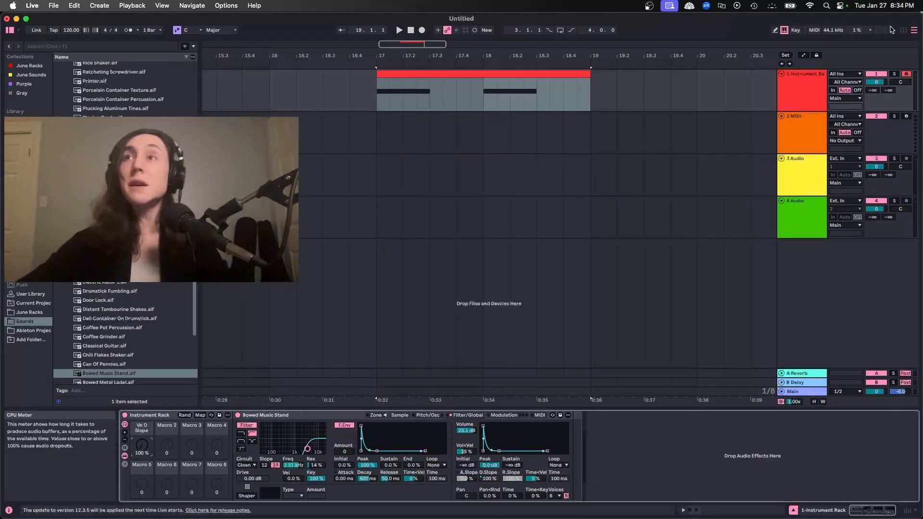
pyautogui.click(804, 55)
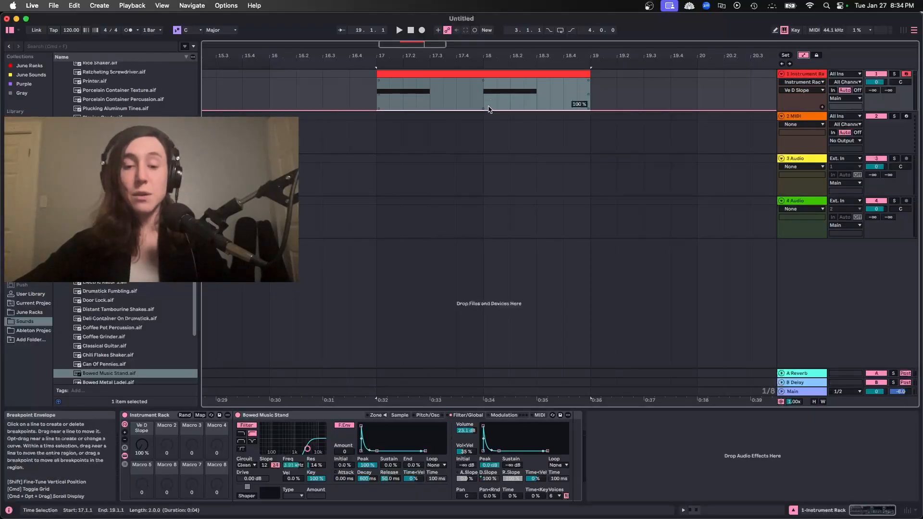
pyautogui.press('b')
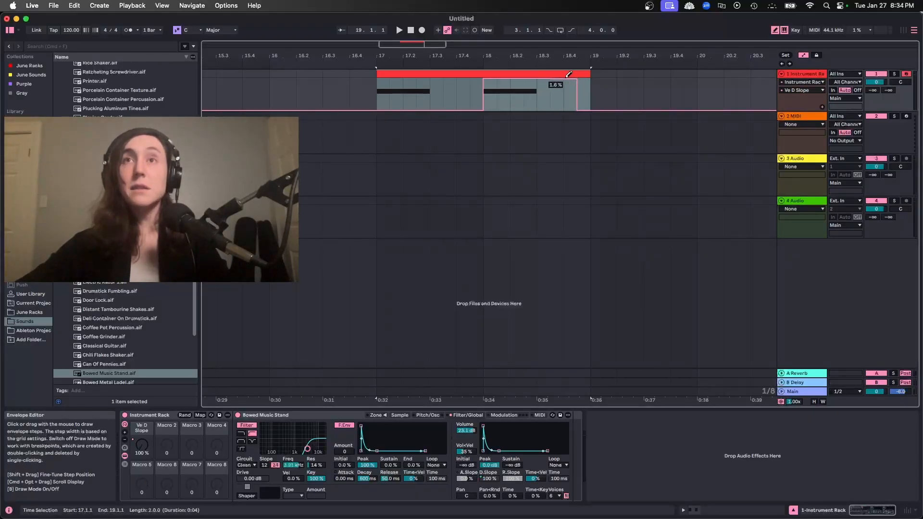
pyautogui.press('b')
pyautogui.press('space')
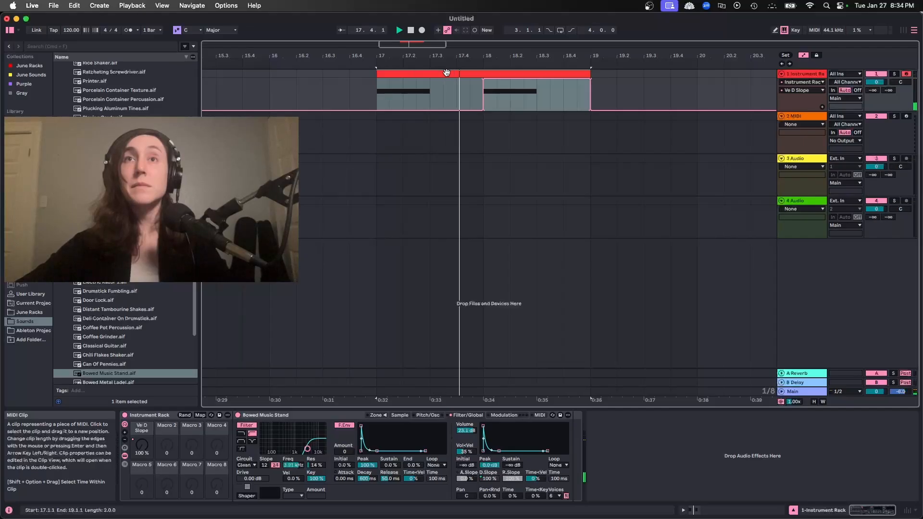
pyautogui.press('space')
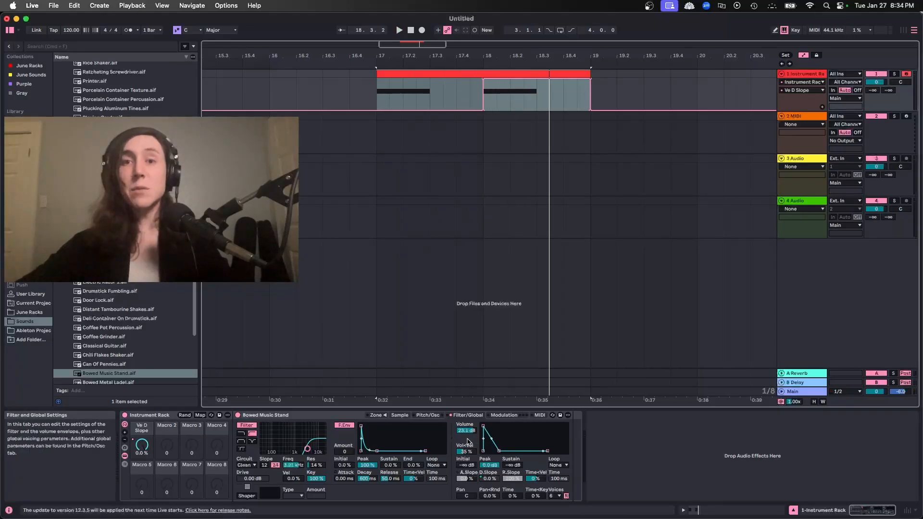
# Step: Map the Sampler's global volume to Macro 2
pyautogui.click(462, 430)
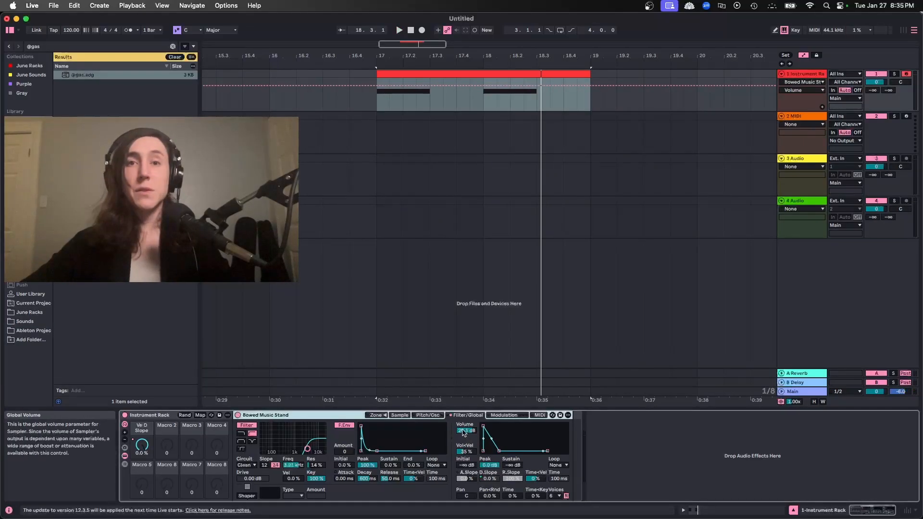
pyautogui.rightClick(464, 432)
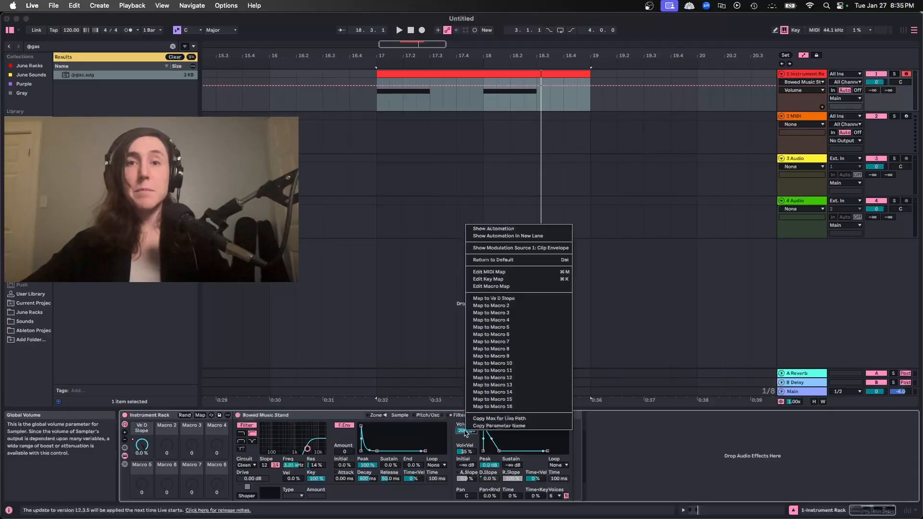
pyautogui.click(491, 306)
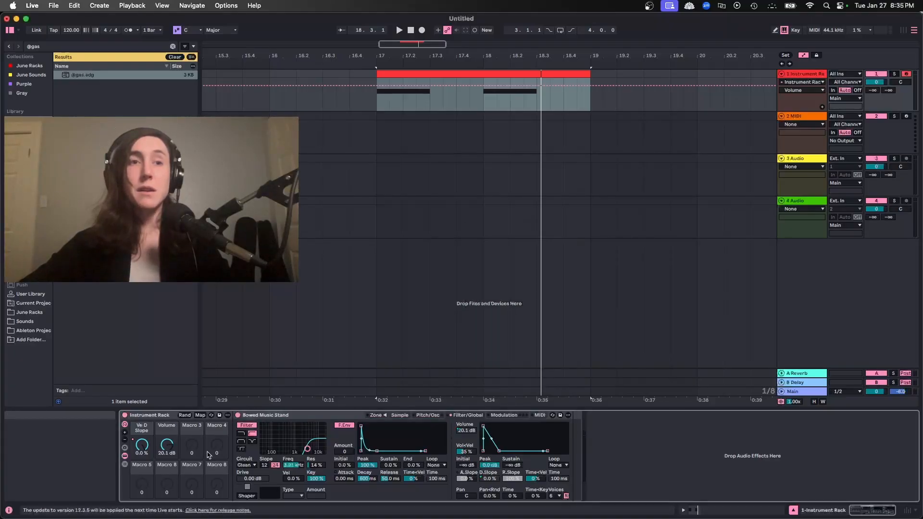
# Step: Limit the Volume macro mapping to a range of -3 dB to 0 dB
pyautogui.click(200, 415)
pyautogui.click(460, 431)
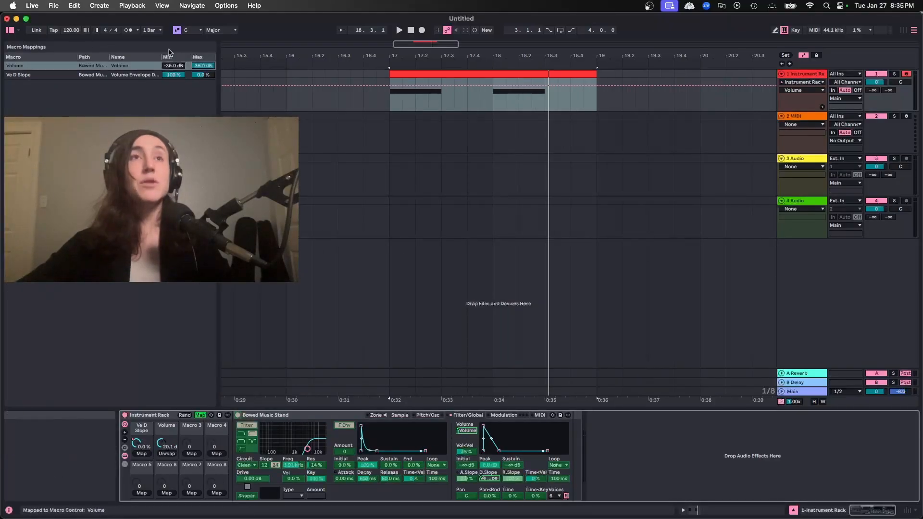
pyautogui.click(201, 67)
pyautogui.moveTo(179, 66); pyautogui.dragTo(210, 86)
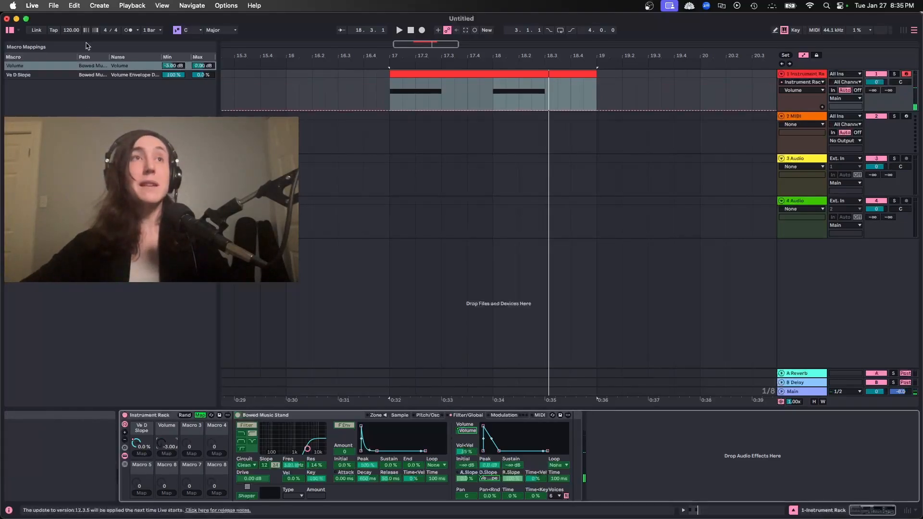
# Step: Add the saved gain rack after the Instrument Rack and set its Gain to 17.9 dB
pyautogui.press('super+f')
pyautogui.doubleClick(82, 75)
pyautogui.moveTo(600, 415); pyautogui.dragTo(579, 433)
pyautogui.moveTo(608, 464); pyautogui.dragTo(608, 426)
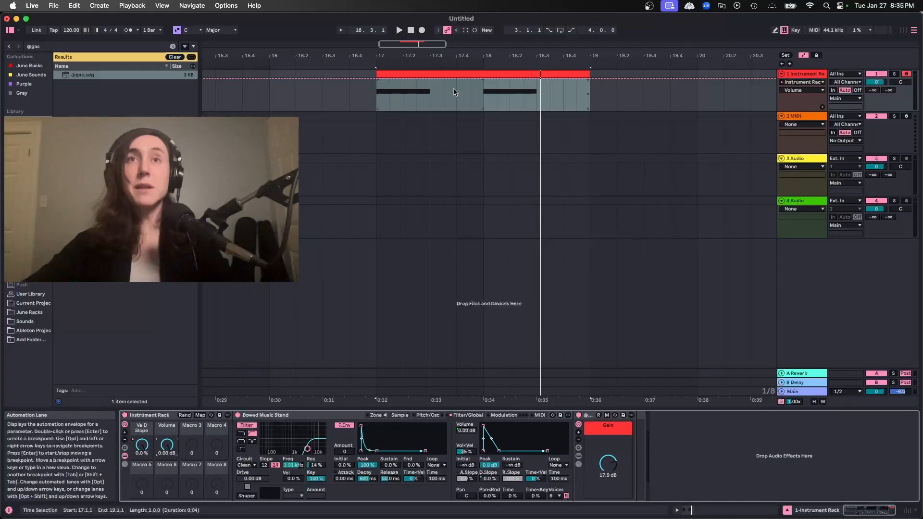
# Step: Automate the Volume macro down to -3 dB across the clip's second bar
pyautogui.click(488, 91)
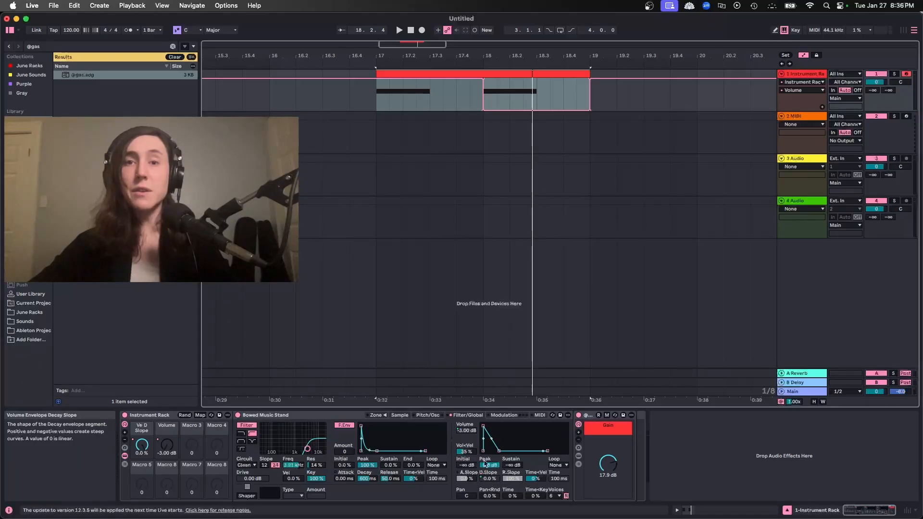
# Step: Map the volume envelope's decay time to Macro 3 with a range of 500 ms to 600 ms
pyautogui.click(458, 473)
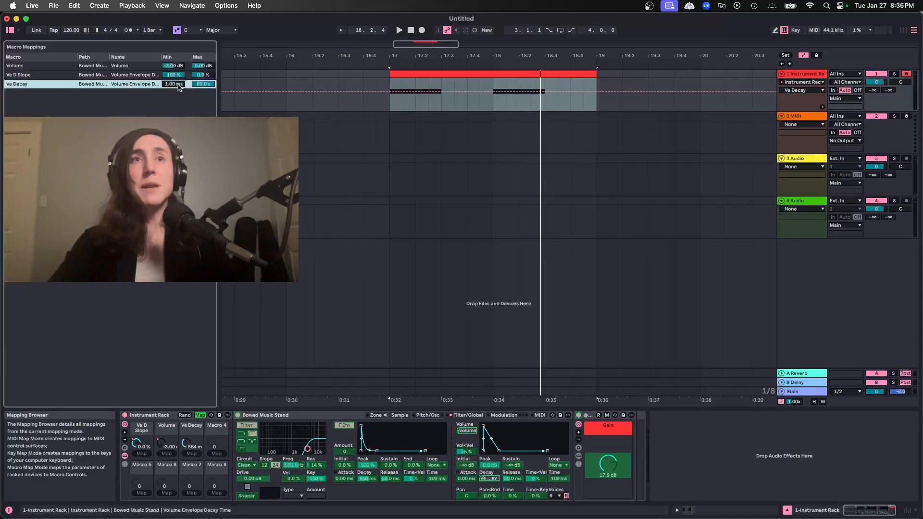
pyautogui.write('600')
pyautogui.press('Return')
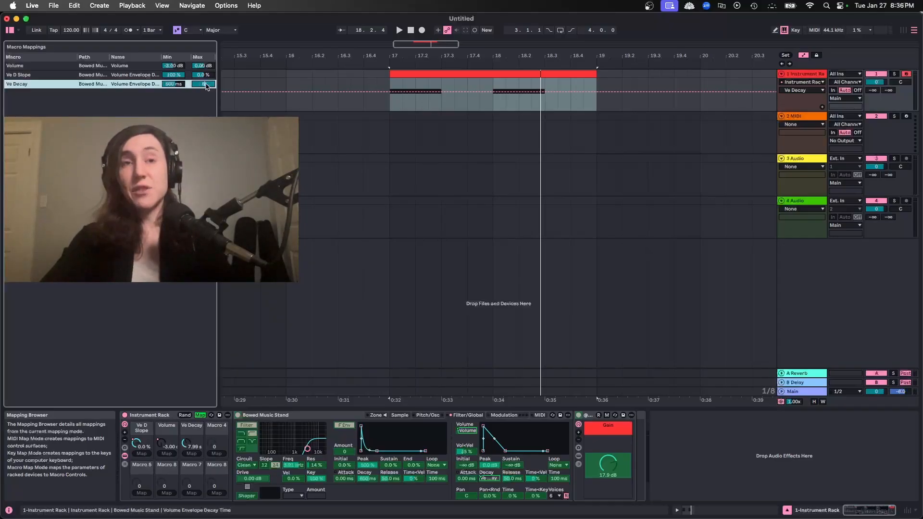
# Step: Automate Ve Decay up to 600 ms over the clip's second note and play the clip
pyautogui.press('space')
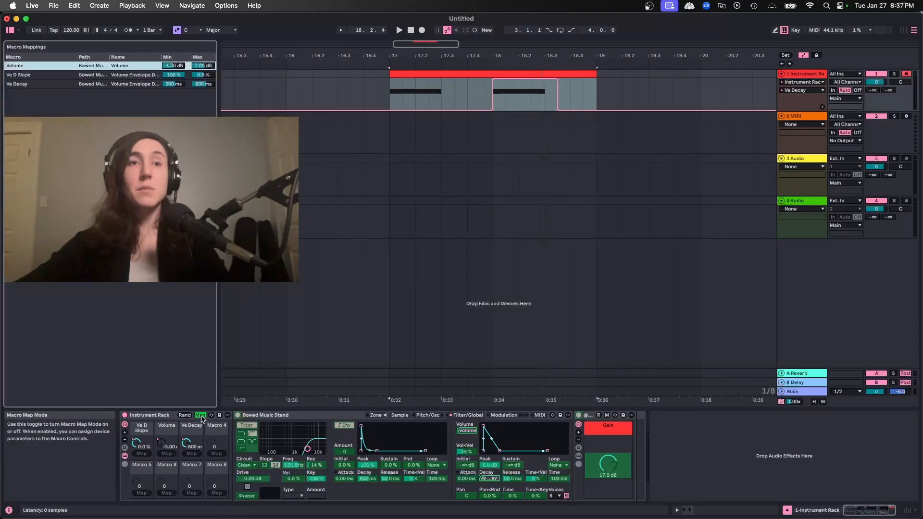
pyautogui.click(403, 73)
pyautogui.press('space')
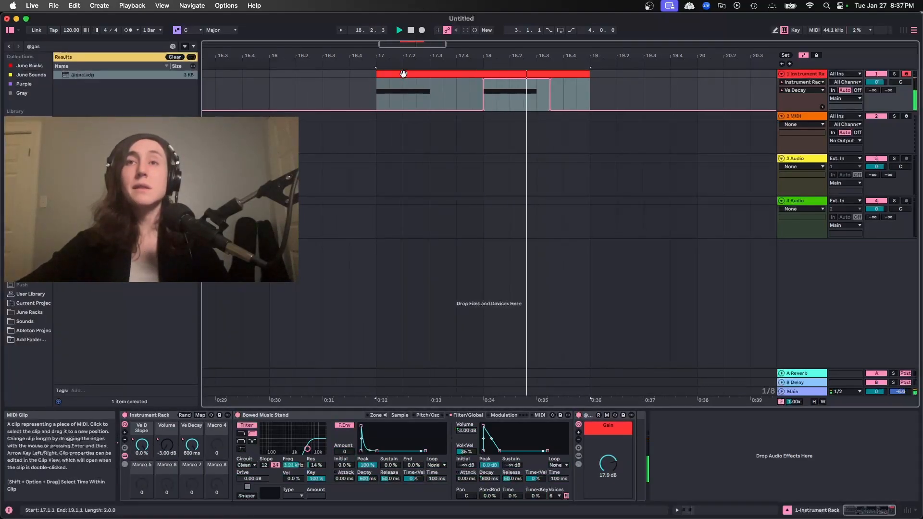
pyautogui.press('space')
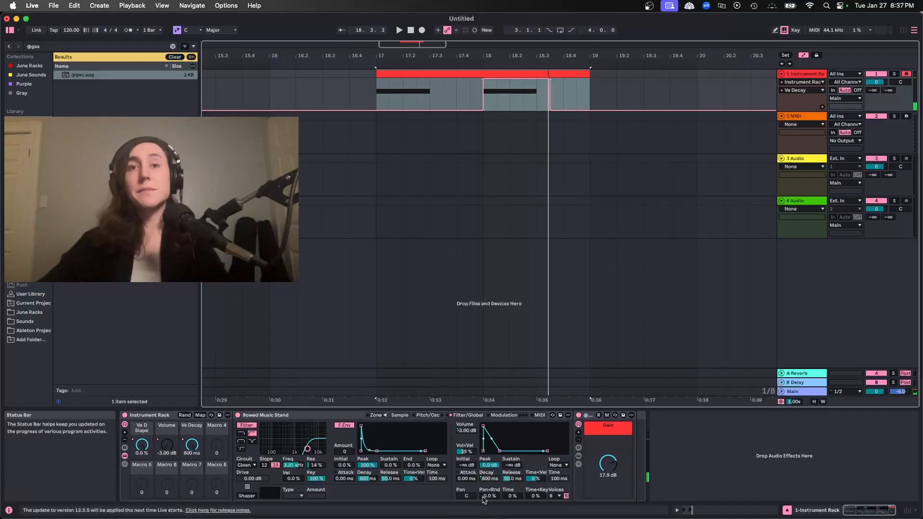
# Step: Lengthen the volume envelope's attack to about 5 ms and play the second note from bar 18
pyautogui.moveTo(462, 482)
pyautogui.mouseDown()
pyautogui.moveTo(462, 474)
pyautogui.moveTo(463, 483)
pyautogui.mouseUp()
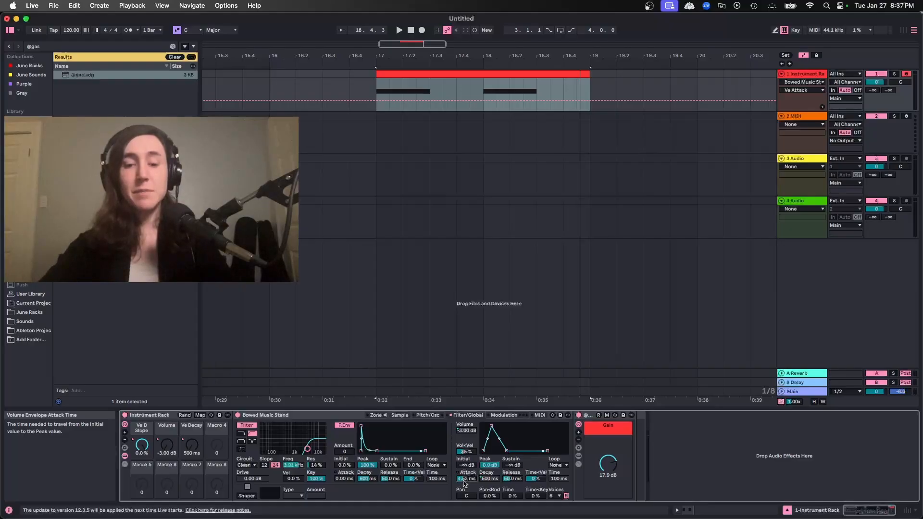
pyautogui.press('space')
pyautogui.click(483, 89)
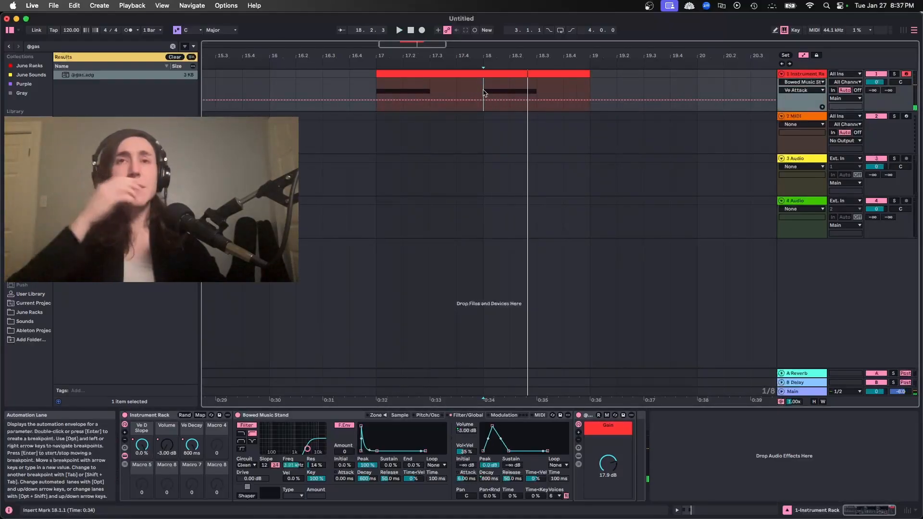
pyautogui.click(63, 47)
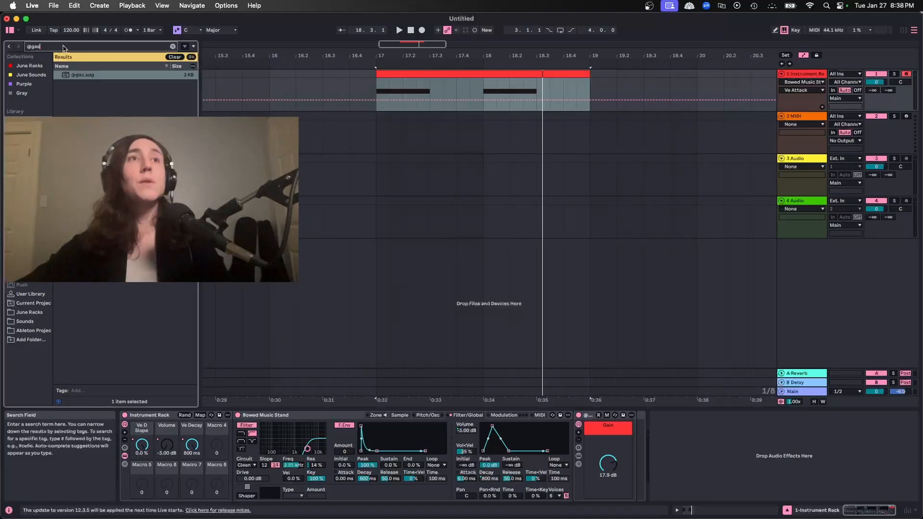
pyautogui.write('@ds')
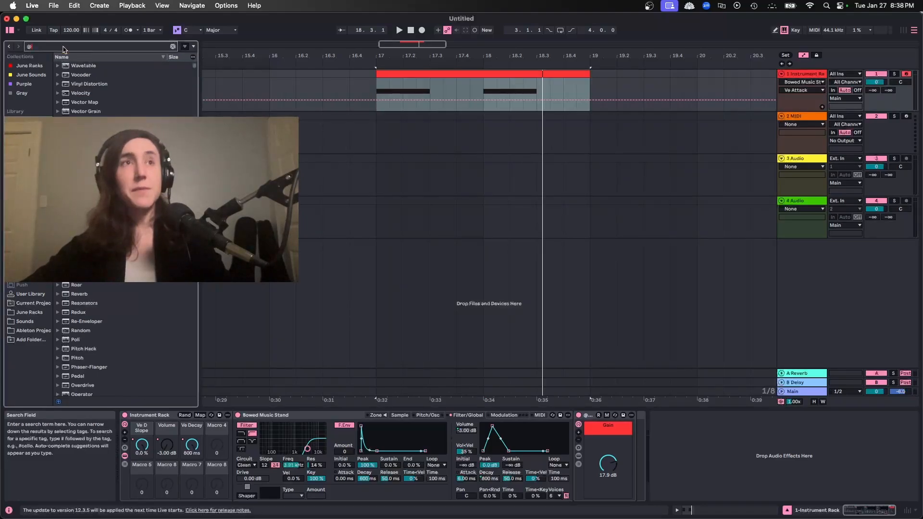
pyautogui.doubleClick(88, 81)
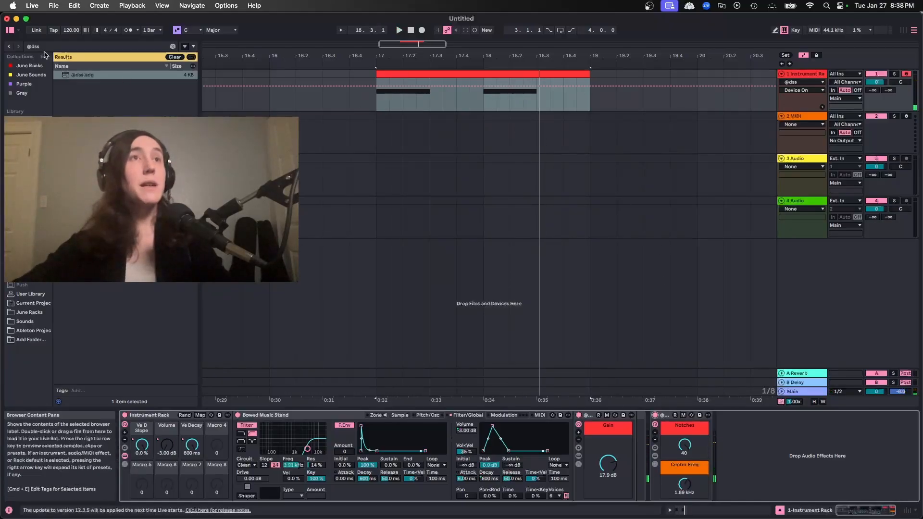
pyautogui.click(69, 47)
pyautogui.press('BackSpace')
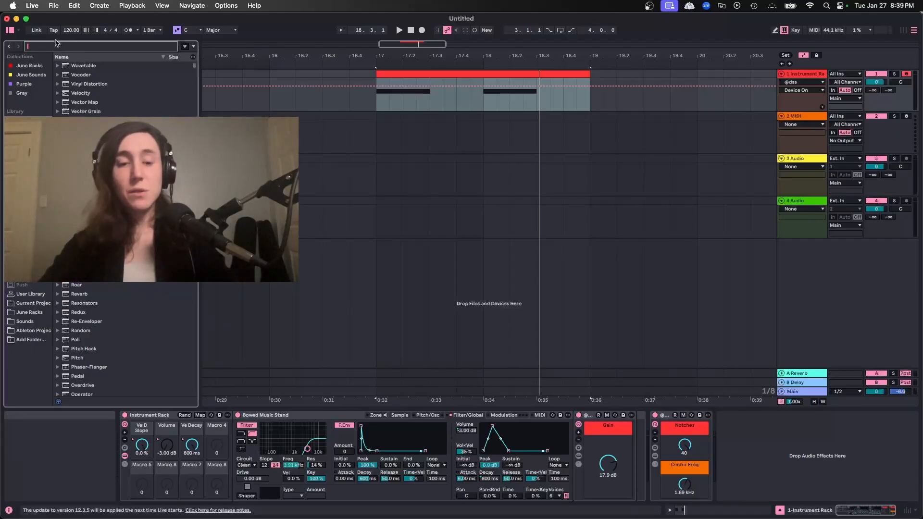
pyautogui.write('cada')
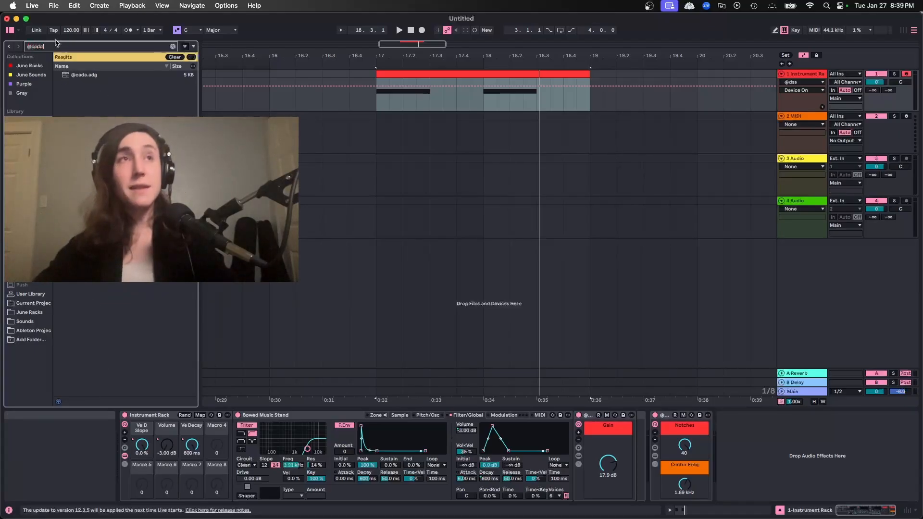
pyautogui.press('Return')
pyautogui.click(722, 450)
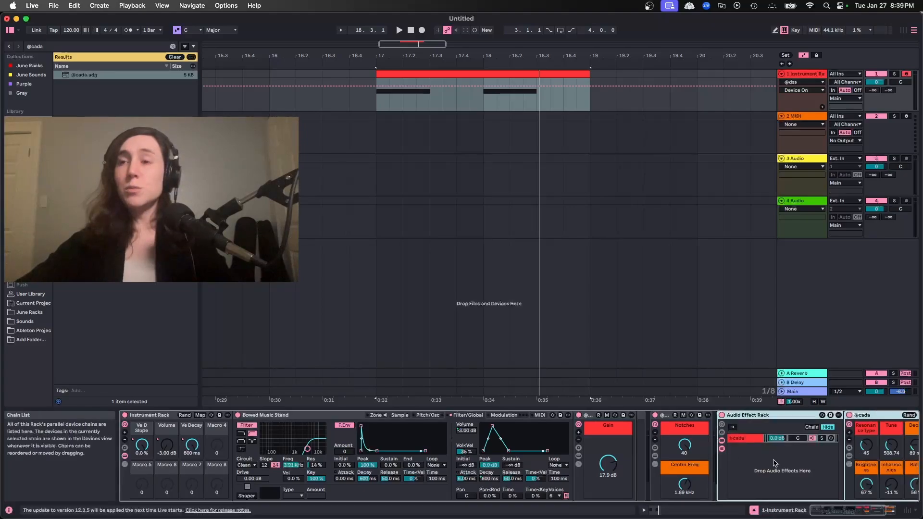
pyautogui.click(746, 439)
pyautogui.press('super+d')
pyautogui.click(749, 440)
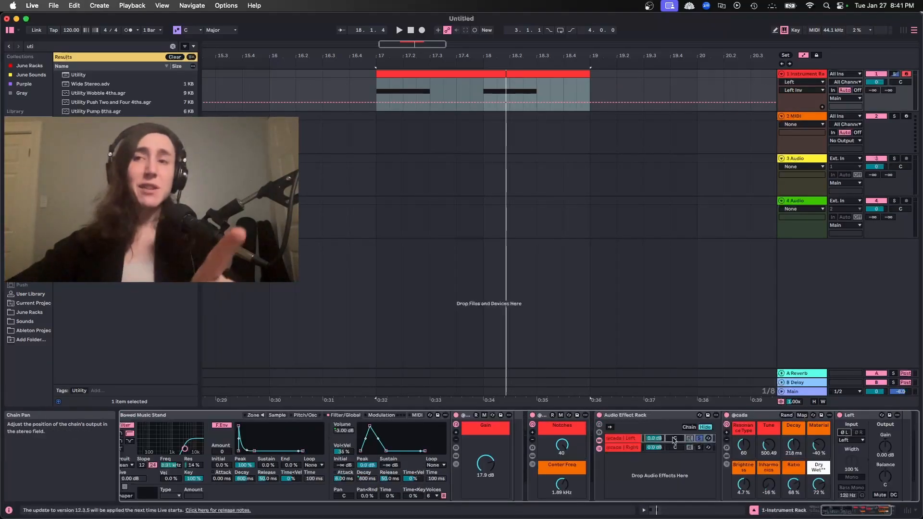
pyautogui.moveTo(674, 439)
pyautogui.mouseDown()
pyautogui.moveTo(673, 462)
pyautogui.moveTo(676, 425)
pyautogui.mouseUp()
pyautogui.press('space')
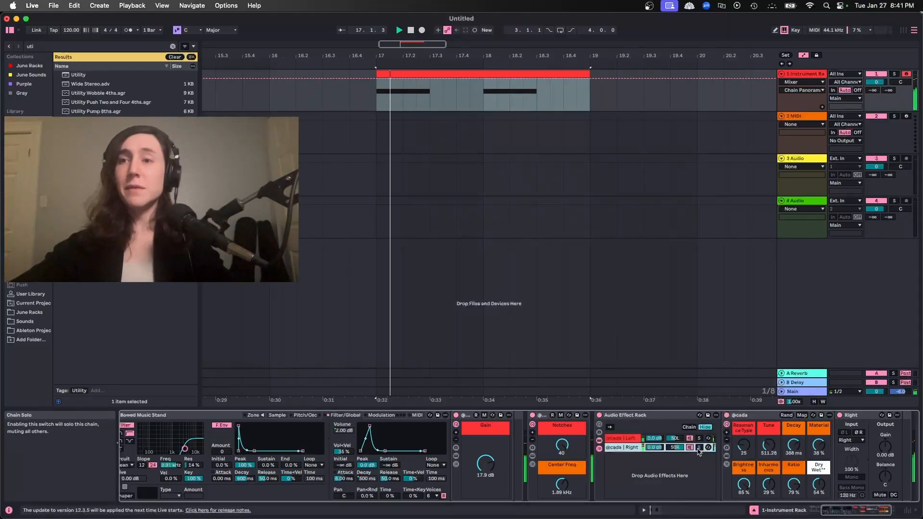
pyautogui.press('space')
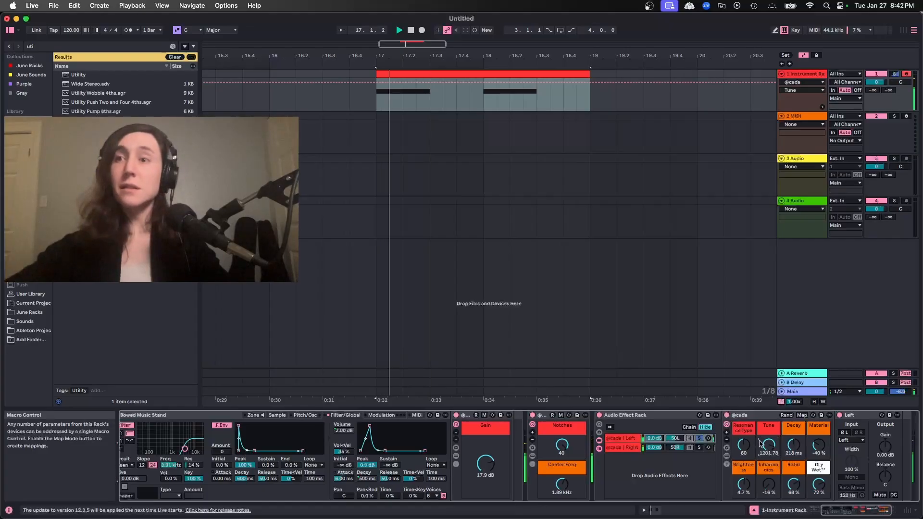
pyautogui.click(675, 449)
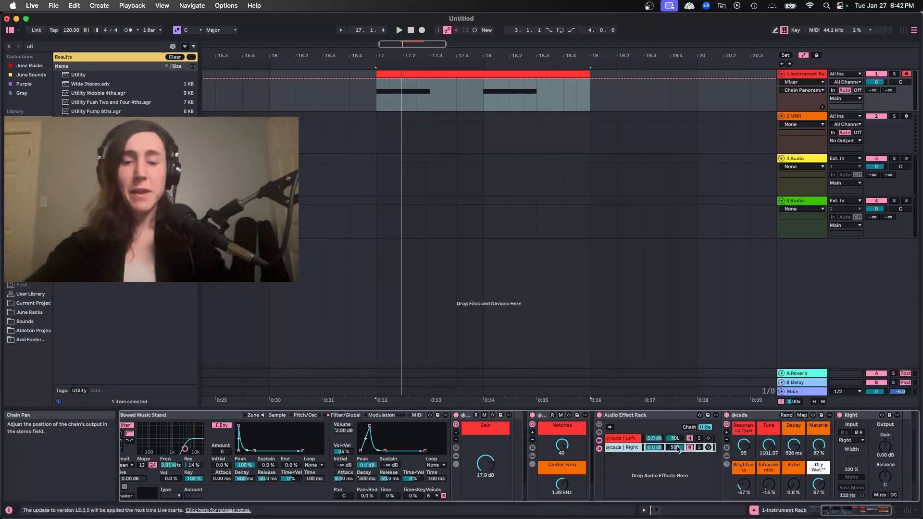
pyautogui.moveTo(678, 449); pyautogui.dragTo(680, 434)
pyautogui.press('space')
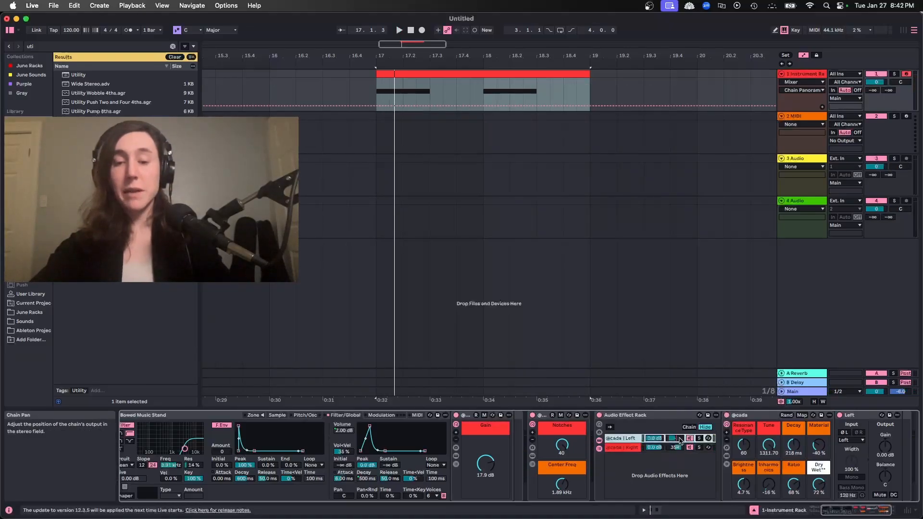
pyautogui.press('space')
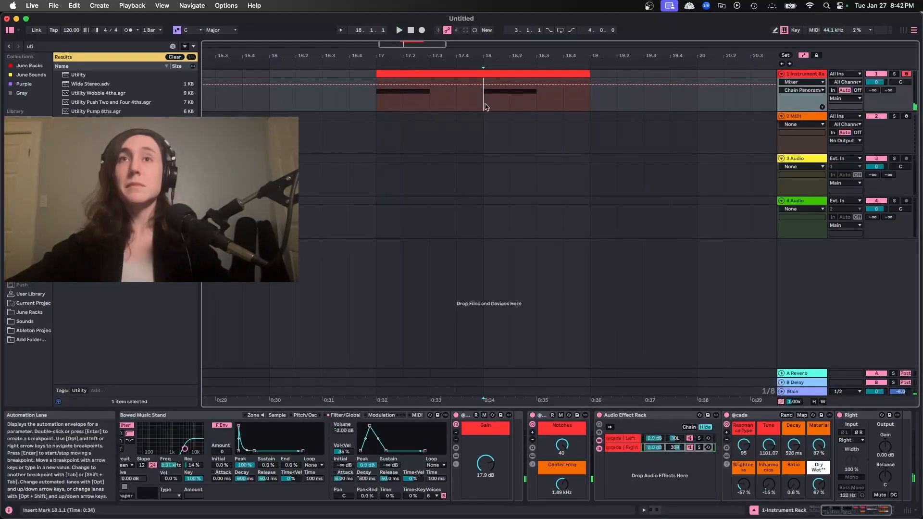
pyautogui.press('space')
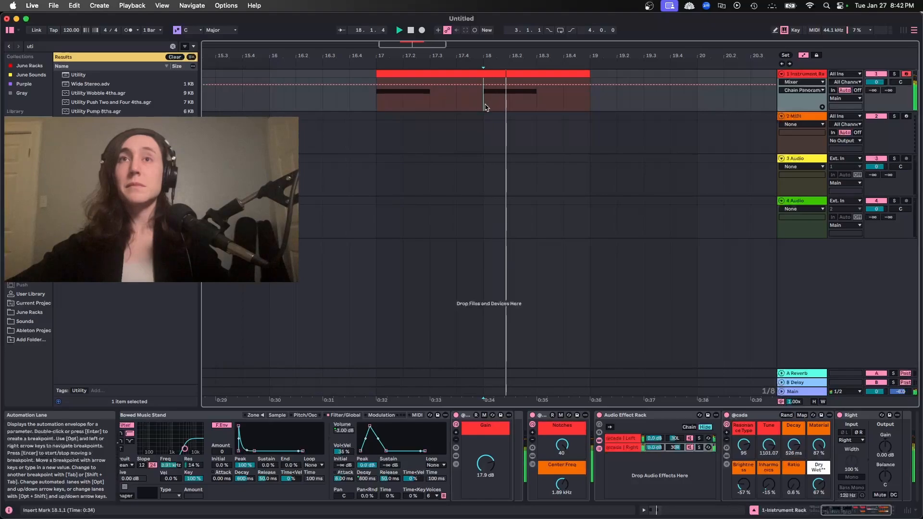
pyautogui.moveTo(545, 415); pyautogui.dragTo(645, 421)
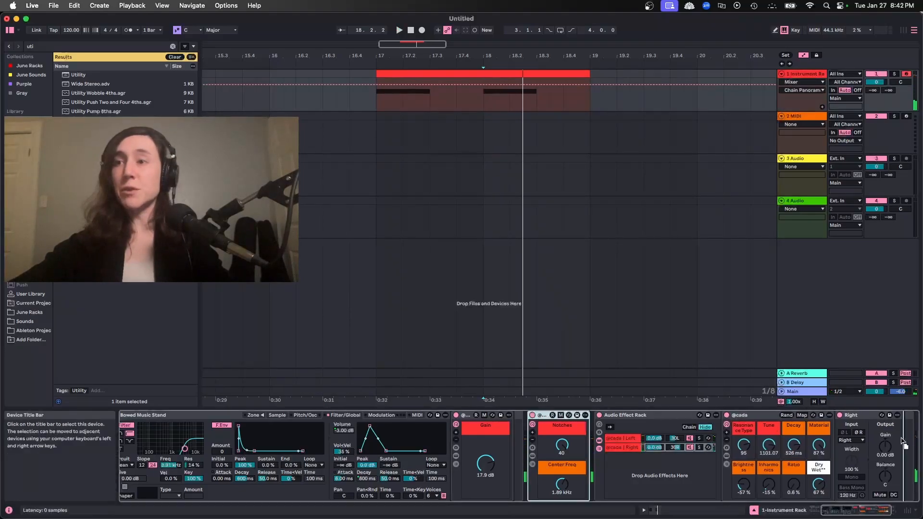
pyautogui.moveTo(902, 439); pyautogui.dragTo(881, 439)
pyautogui.press('space')
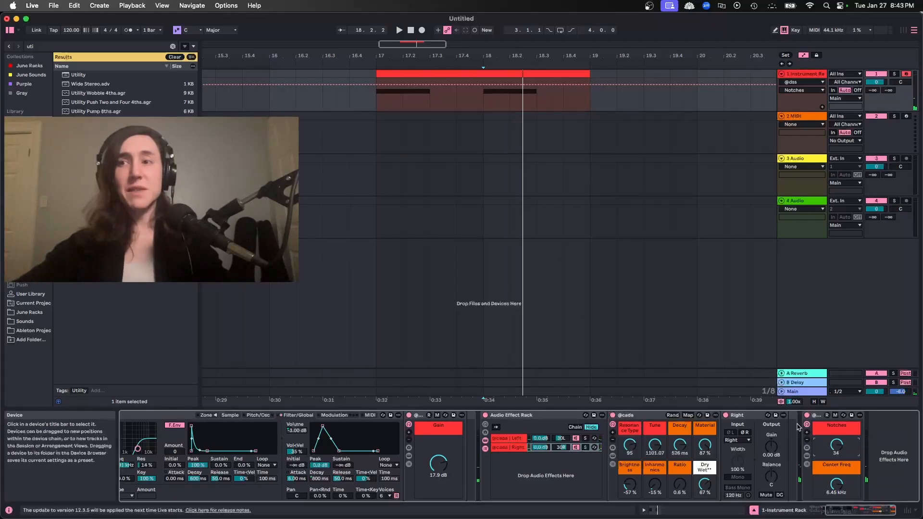
pyautogui.press('space')
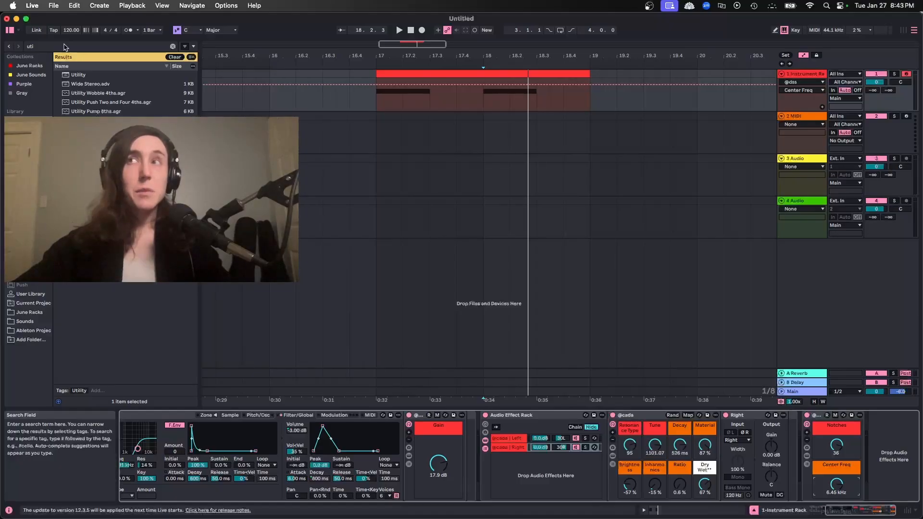
# Step: Add Chorus-Ensemble at the end of the chain in Ensemble mode, set its rate to 1.10 Hz, and play the second note
pyautogui.click(65, 47)
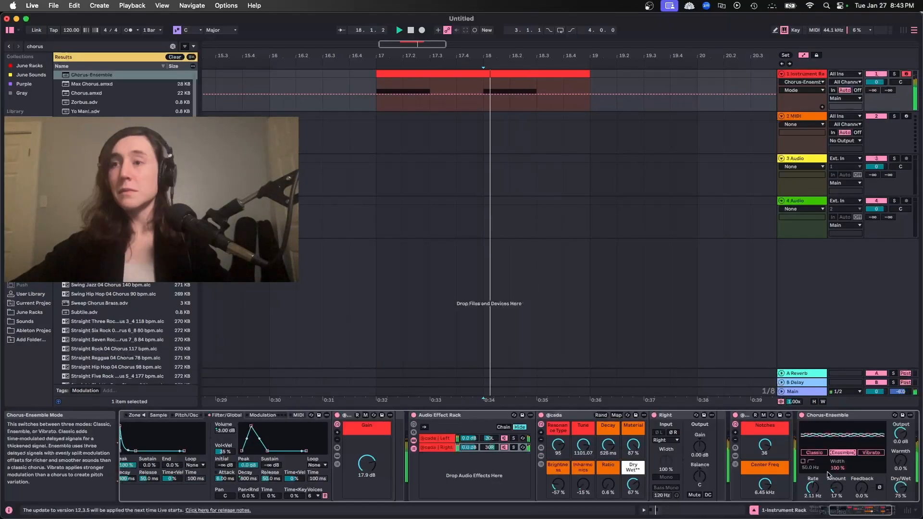
pyautogui.moveTo(815, 486); pyautogui.dragTo(815, 481)
pyautogui.press('space')
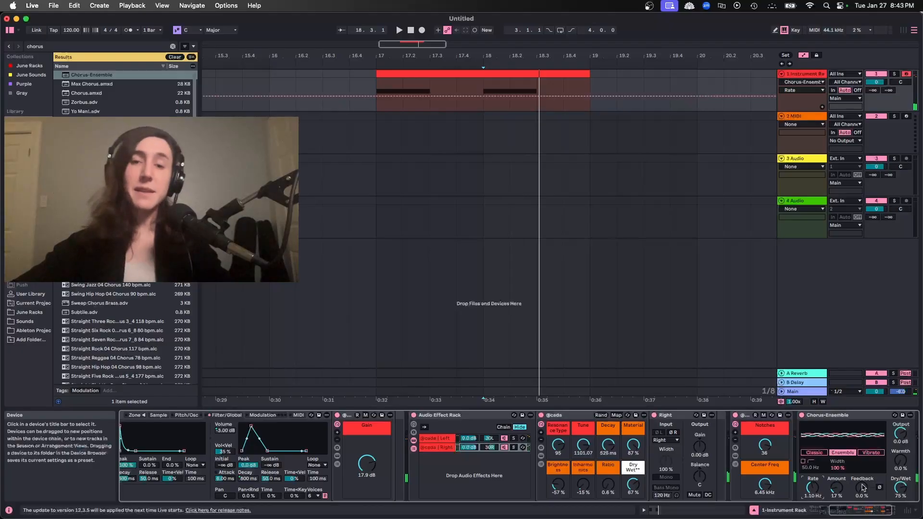
pyautogui.press('space')
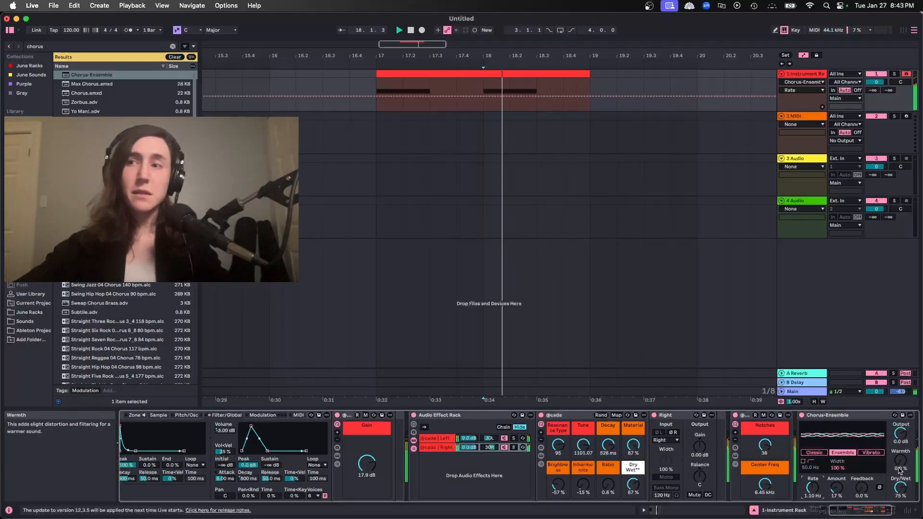
# Step: Find Erosion in the browser and add it after Chorus-Ensemble
pyautogui.click(65, 47)
pyautogui.write('e')
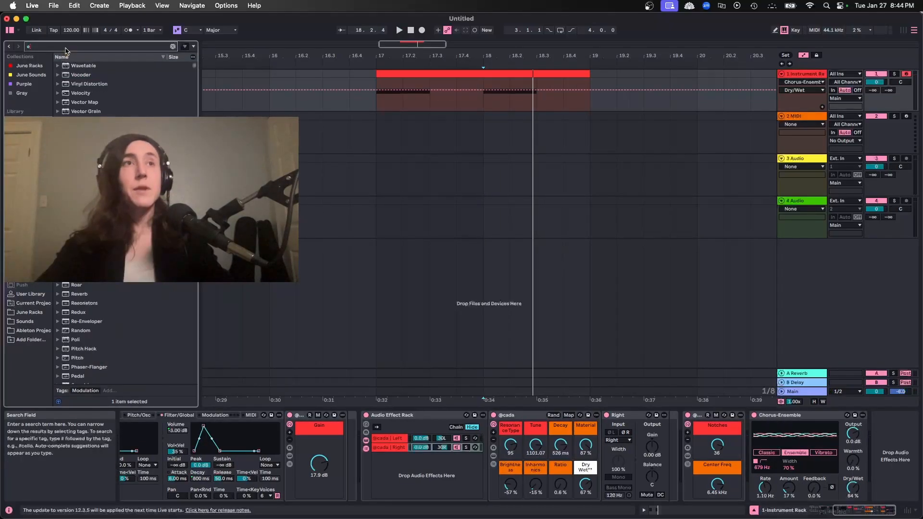
pyautogui.write('ero')
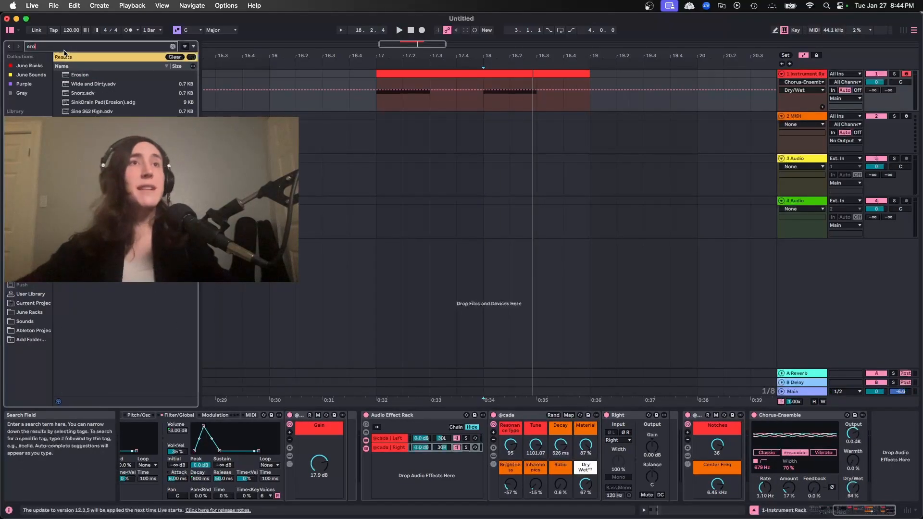
pyautogui.doubleClick(79, 75)
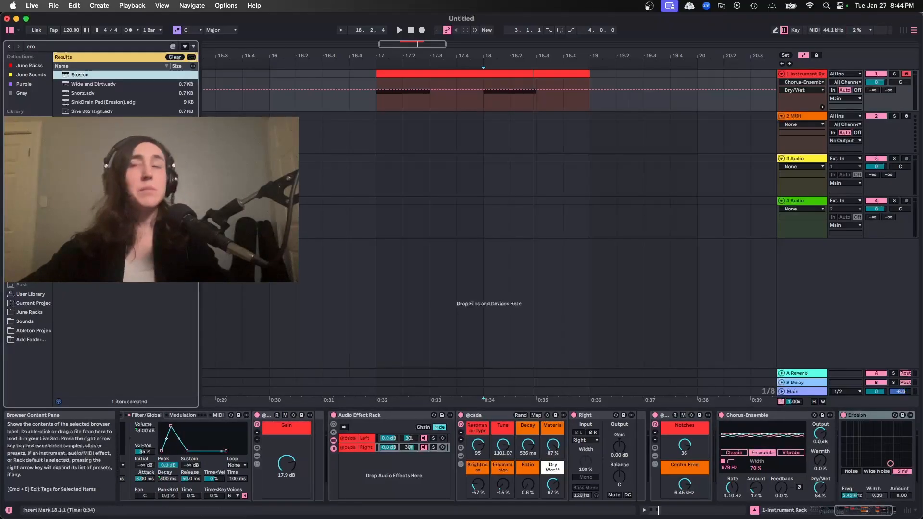
# Step: Set Erosion to Noise mode at about 14.9 kHz and play both notes of the clip
pyautogui.click(851, 472)
pyautogui.moveTo(891, 463); pyautogui.dragTo(907, 455)
pyautogui.press('space')
pyautogui.click(900, 496)
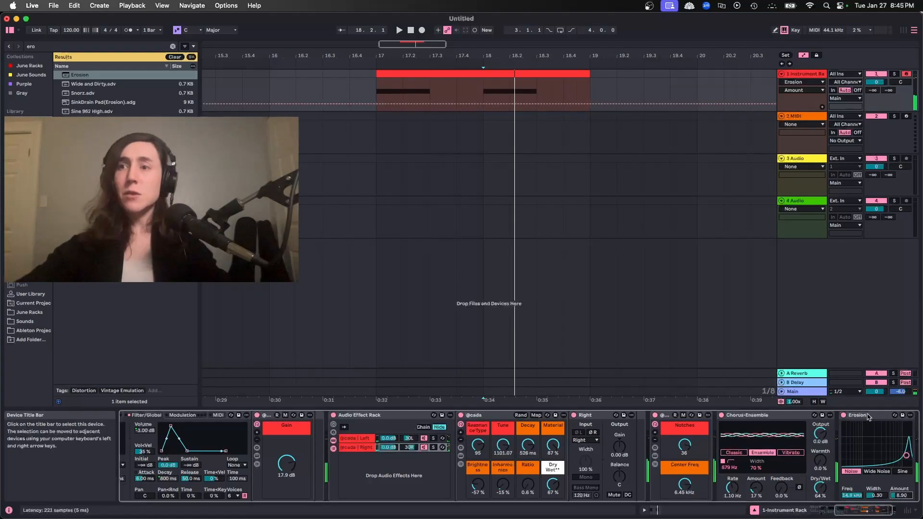
pyautogui.moveTo(869, 416); pyautogui.dragTo(717, 418)
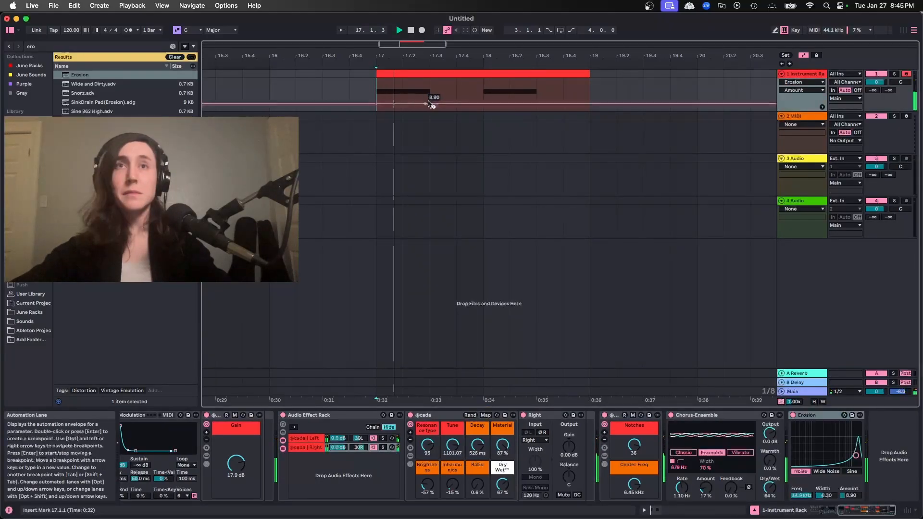
pyautogui.click(482, 97)
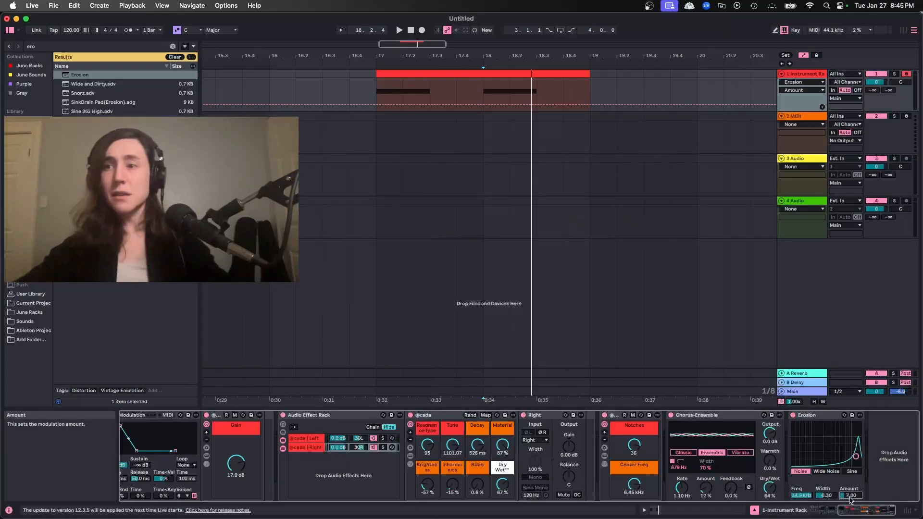
pyautogui.click(48, 46)
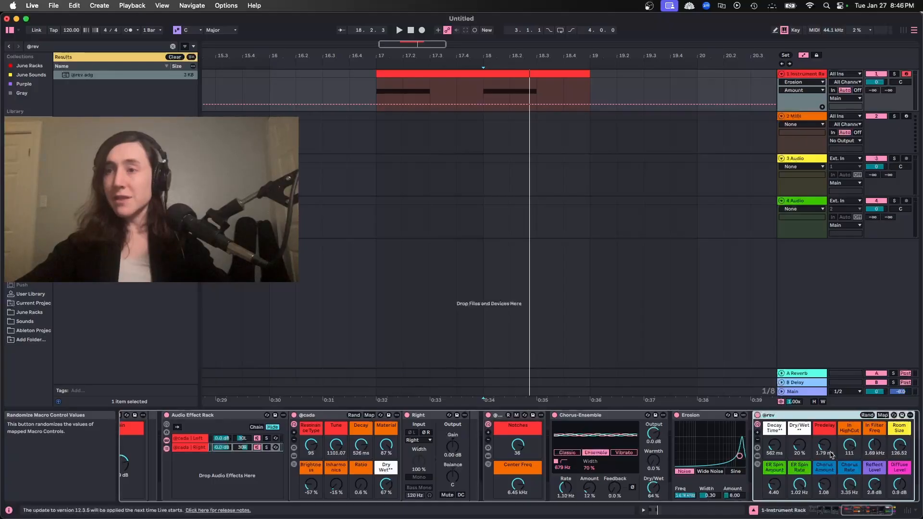
pyautogui.click(799, 445)
pyautogui.moveTo(771, 450)
pyautogui.mouseDown()
pyautogui.moveTo(770, 430)
pyautogui.moveTo(794, 456)
pyautogui.moveTo(773, 459)
pyautogui.mouseUp()
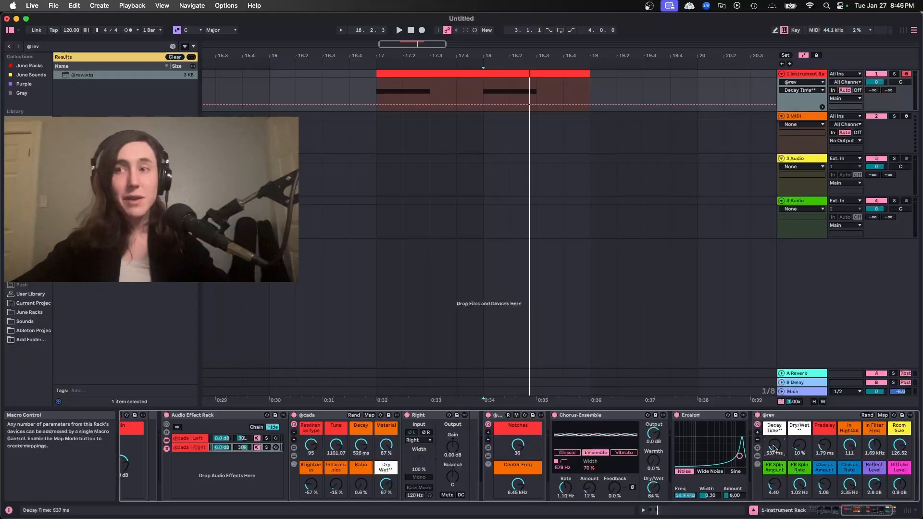
# Step: Play both notes through the reverb and delete the Erosion device
pyautogui.press('space')
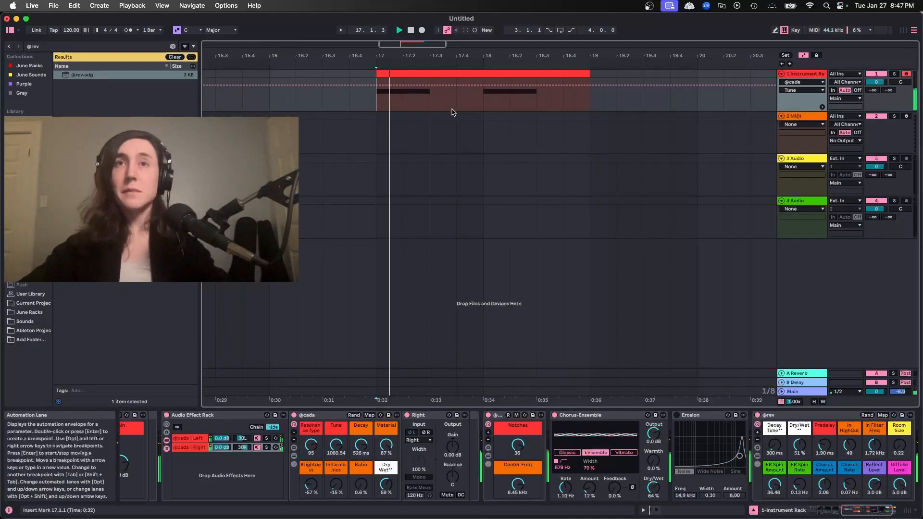
pyautogui.click(482, 109)
pyautogui.press('space')
pyautogui.press('space')
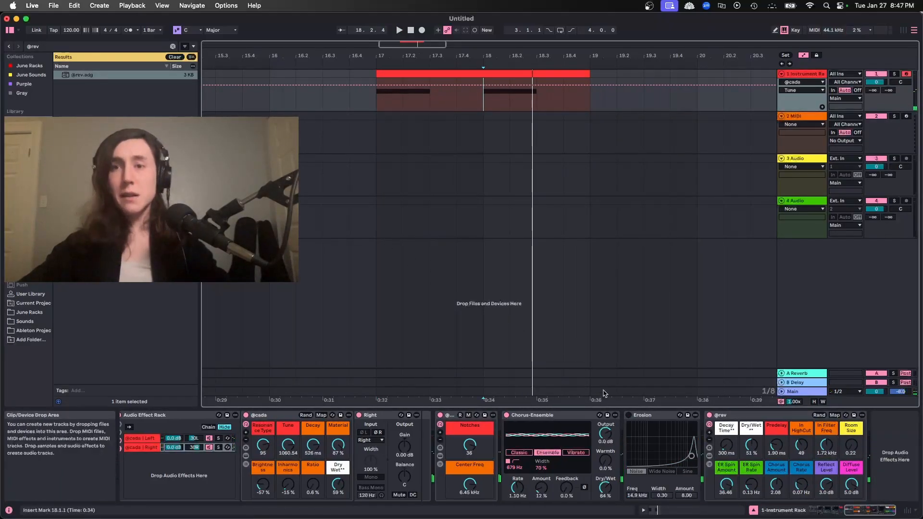
pyautogui.click(644, 415)
pyautogui.press('Delete')
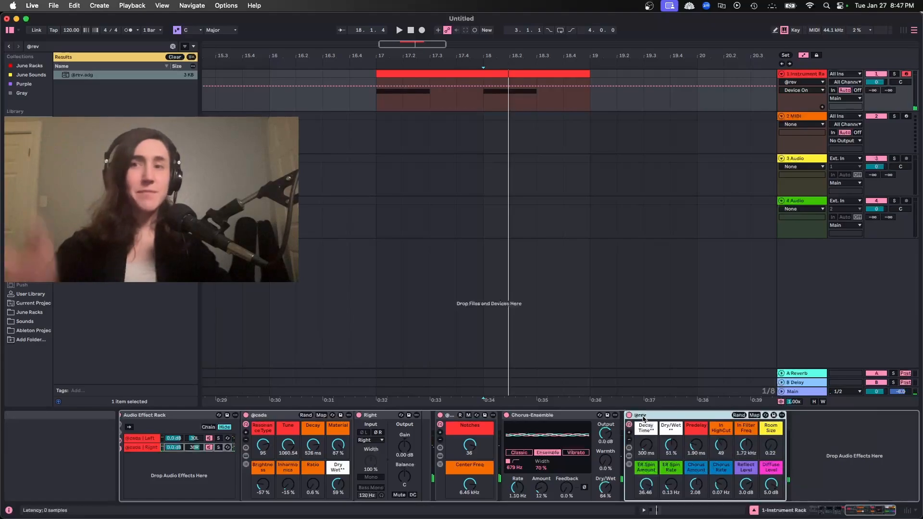
# Step: Play the clip's first and second notes to compare how they sound through the effect chain
pyautogui.click(385, 109)
pyautogui.press('space')
pyautogui.click(484, 108)
pyautogui.press('space')
pyautogui.press('space')
pyautogui.press('space')
pyautogui.click(132, 47)
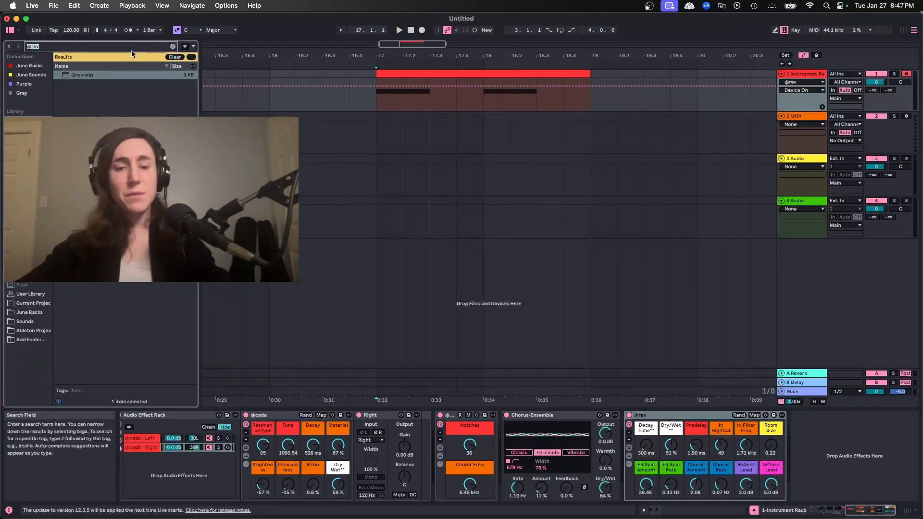
pyautogui.write('@eqe')
pyautogui.press('Down')
pyautogui.press('Return')
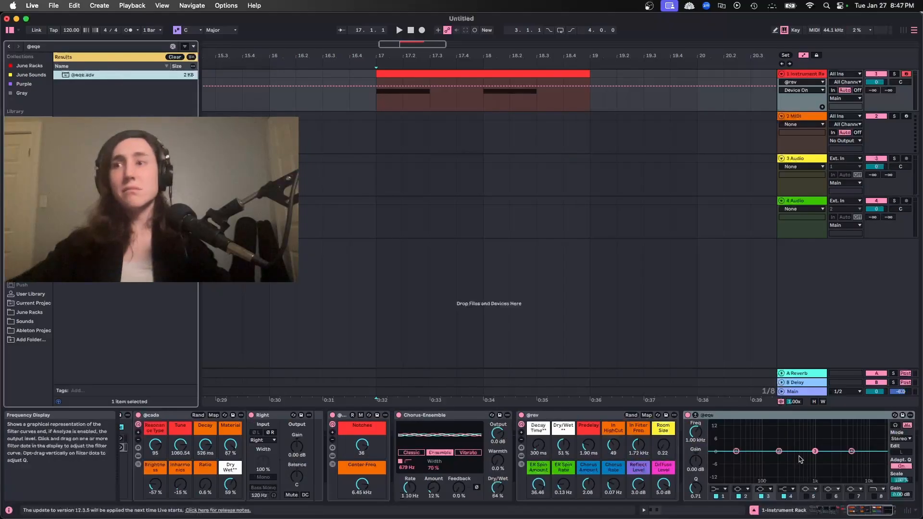
# Step: Cut the lows in the EQ by 15 dB at about 3.09 kHz using its lowest band, and play both notes
pyautogui.moveTo(736, 451); pyautogui.dragTo(830, 480)
pyautogui.press('space')
pyautogui.click(484, 107)
pyautogui.press('space')
pyautogui.press('space')
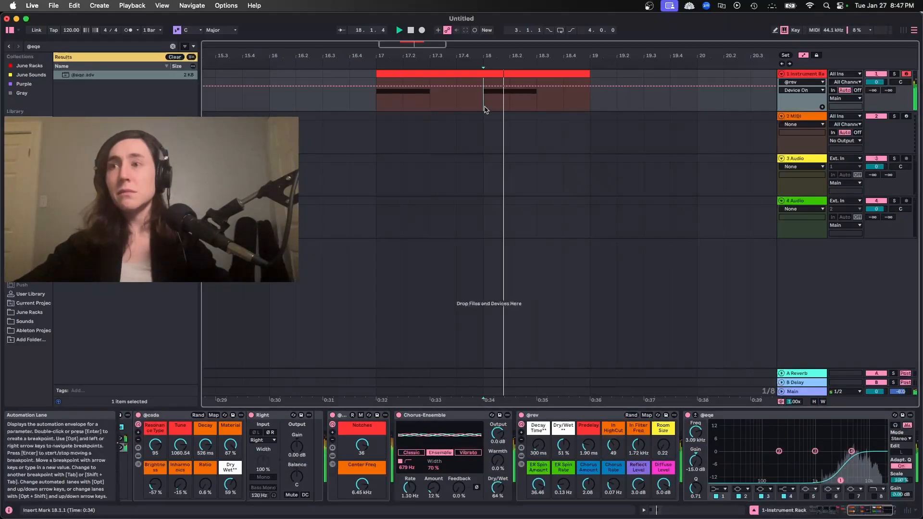
# Step: Try boosting the EQ's highest band by about 6 dB at 12.1 kHz while playing the second note
pyautogui.moveTo(851, 451); pyautogui.dragTo(871, 443)
pyautogui.press('space')
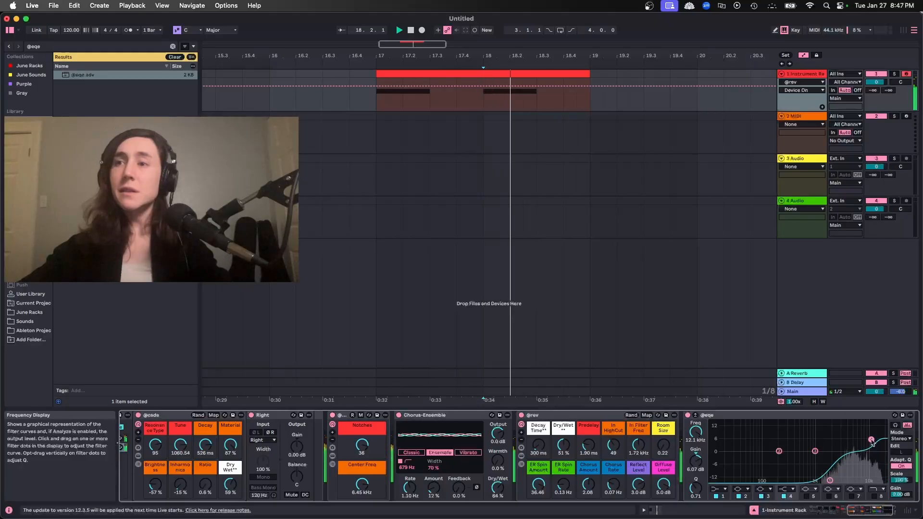
pyautogui.hscroll(-5, 179, 467)
pyautogui.hscroll(6, 179, 466)
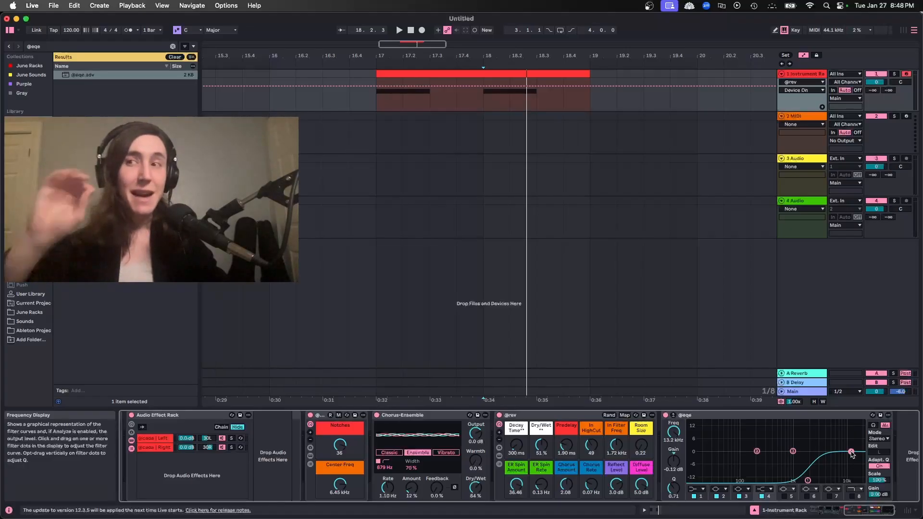
pyautogui.press('super+f')
pyautogui.write('@cad')
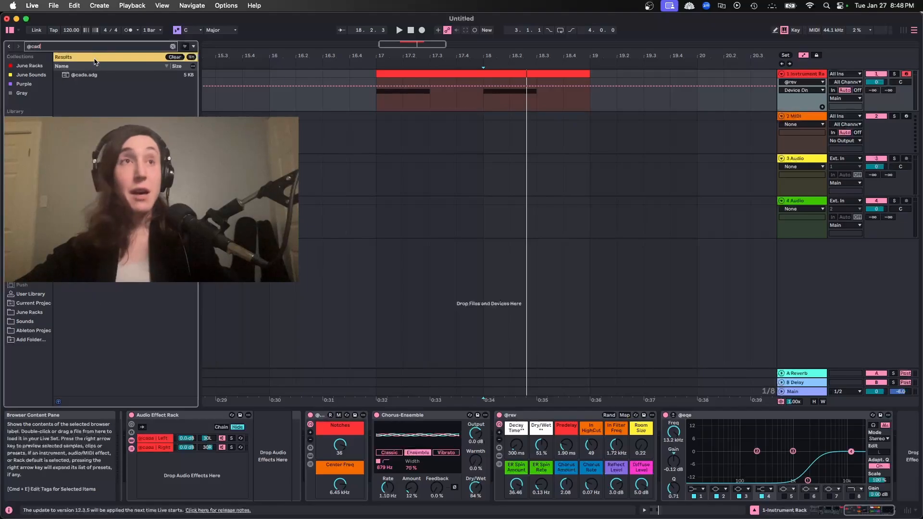
pyautogui.moveTo(92, 79); pyautogui.dragTo(161, 460)
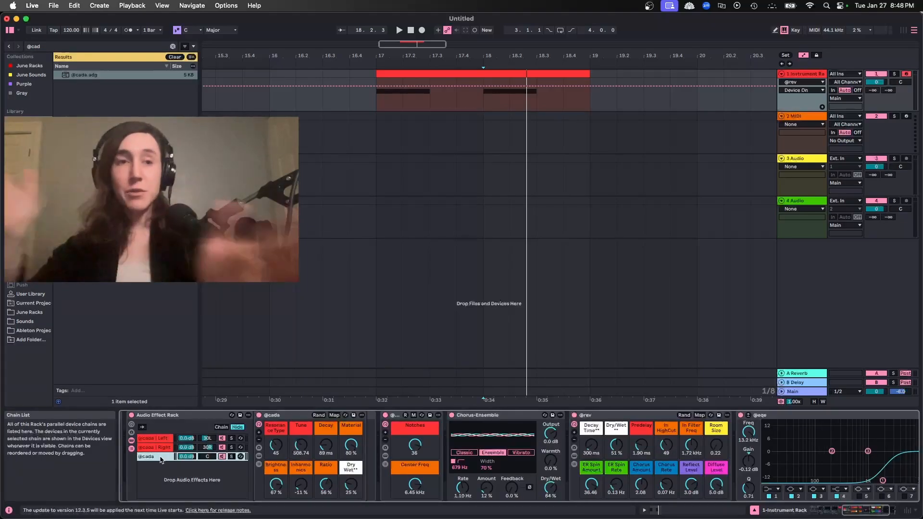
pyautogui.moveTo(309, 452); pyautogui.dragTo(304, 450)
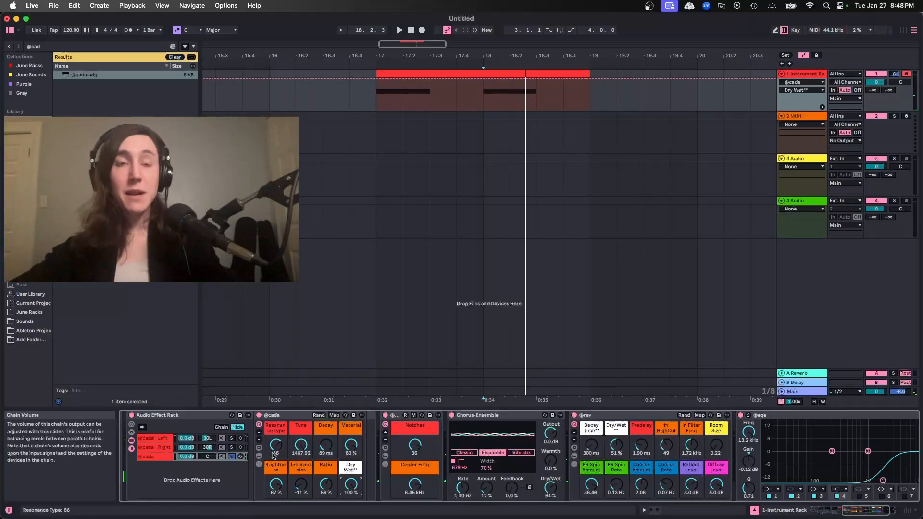
pyautogui.moveTo(283, 443); pyautogui.dragTo(276, 465)
pyautogui.press('space')
pyautogui.press('space')
pyautogui.press('space')
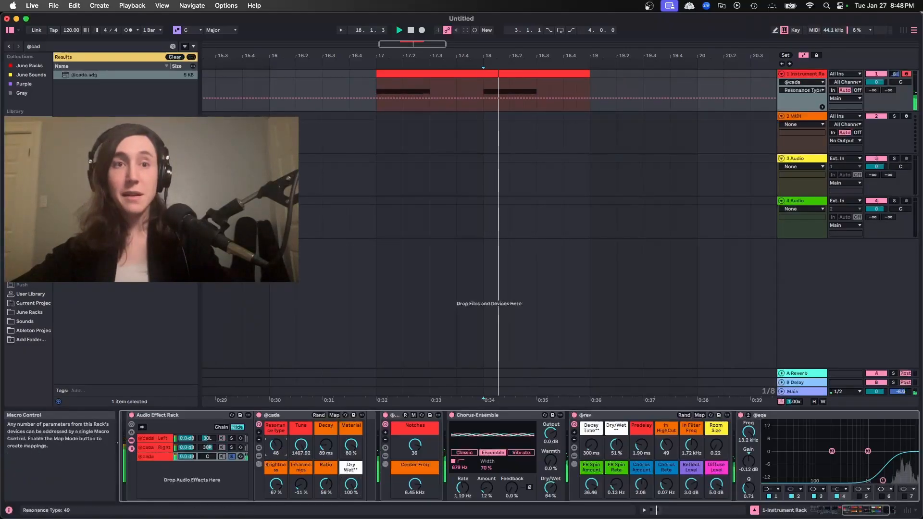
# Step: Set the new chain's Decay to 249 ms, Material to -54 %, Brightness to 100 % and Inharmonics to 50 %, and end the solo
pyautogui.click(157, 447)
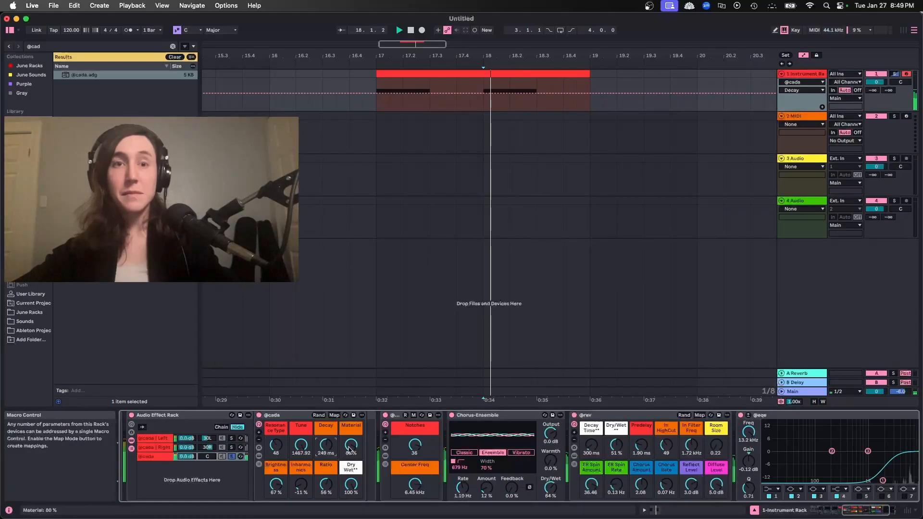
pyautogui.moveTo(351, 446); pyautogui.dragTo(351, 508)
pyautogui.moveTo(276, 486); pyautogui.dragTo(276, 457)
pyautogui.moveTo(304, 494); pyautogui.dragTo(304, 485)
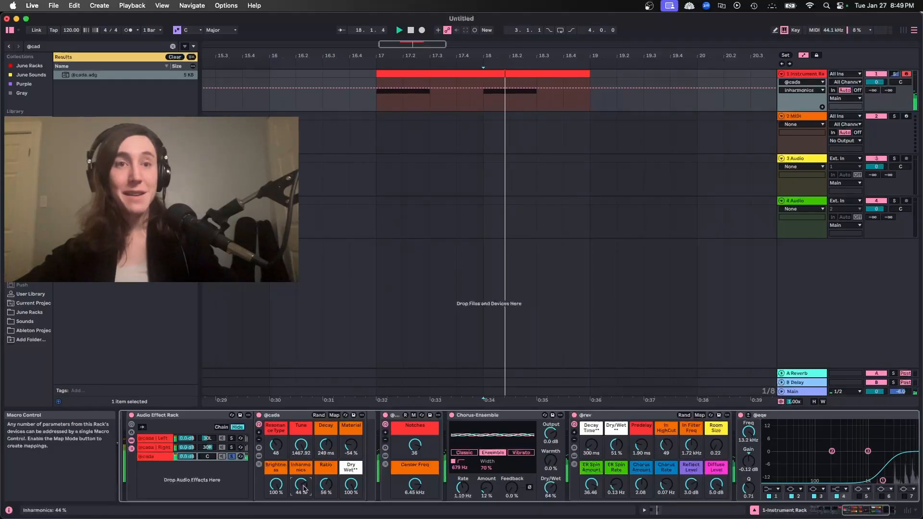
pyautogui.click(231, 458)
pyautogui.press('space')
pyautogui.moveTo(84, 74); pyautogui.dragTo(377, 467)
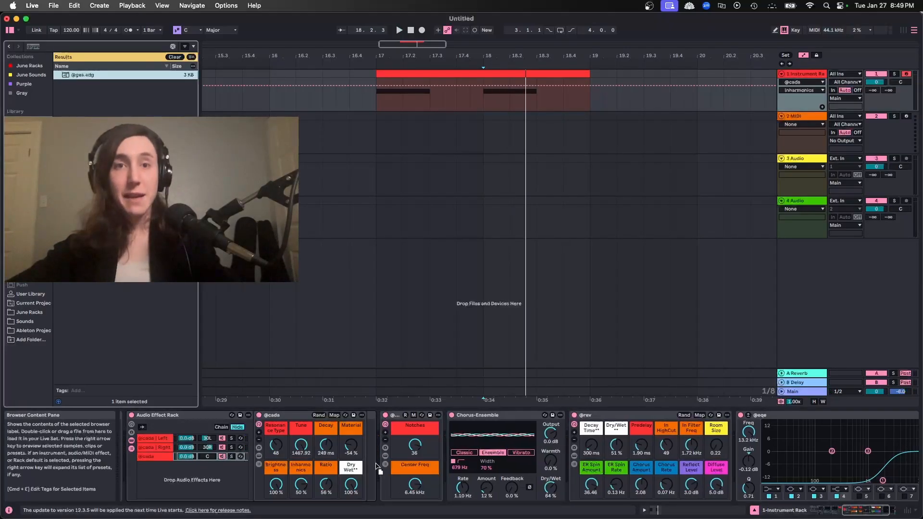
pyautogui.press('Return')
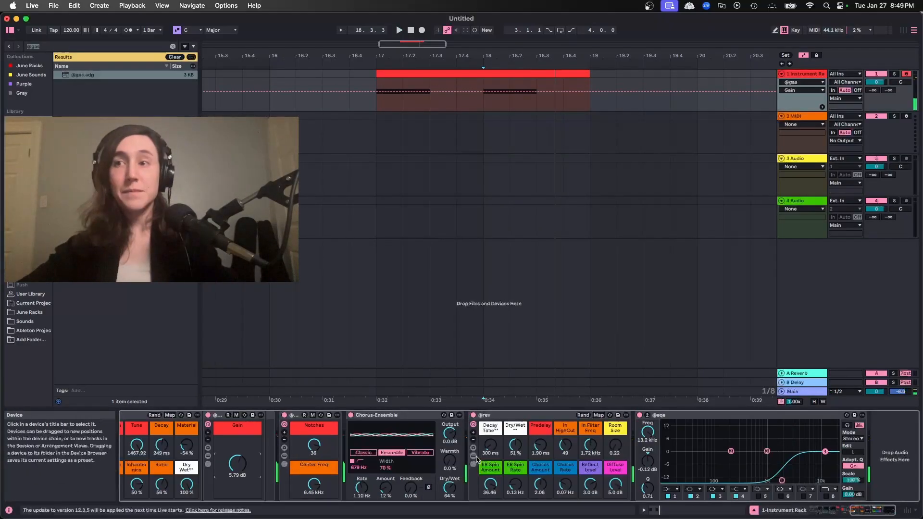
pyautogui.press('space')
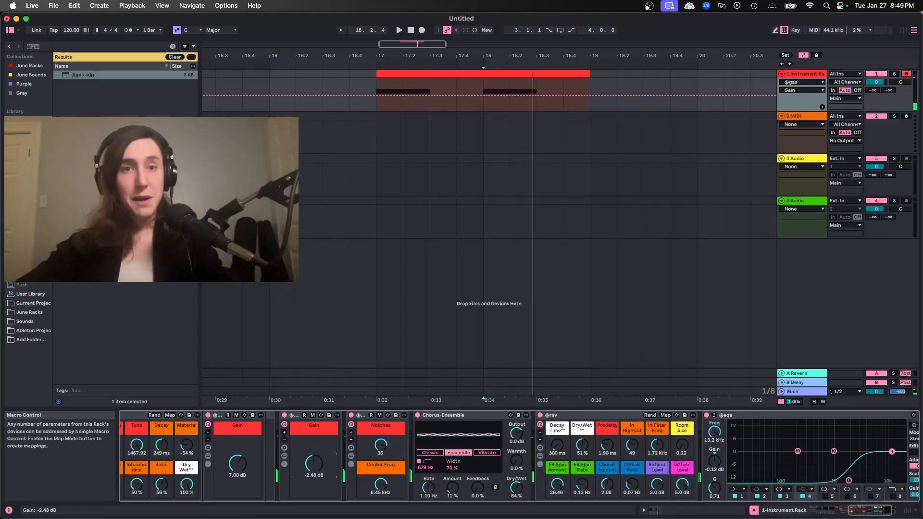
pyautogui.moveTo(314, 463); pyautogui.dragTo(313, 472)
pyautogui.press('space')
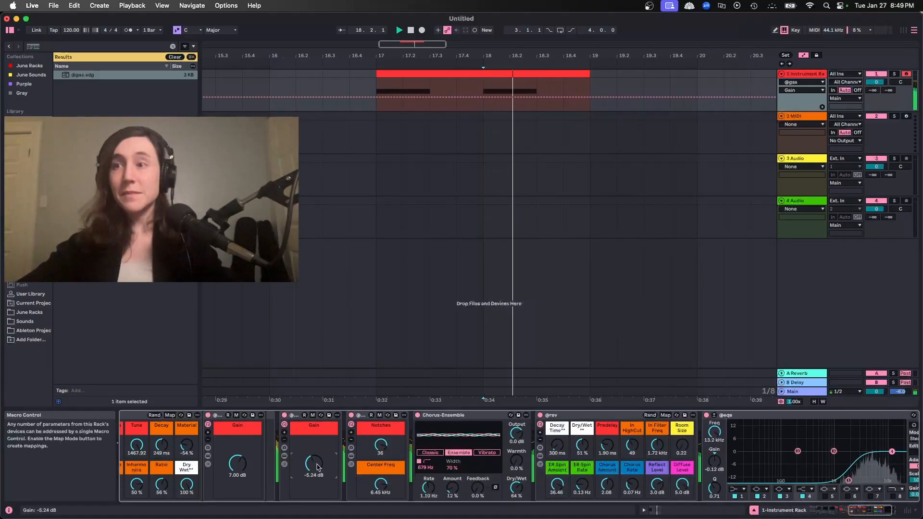
pyautogui.press('space')
# Step: Lower the volume of the rack's left and right resonator chains and play the second note to check the balance
pyautogui.click(484, 106)
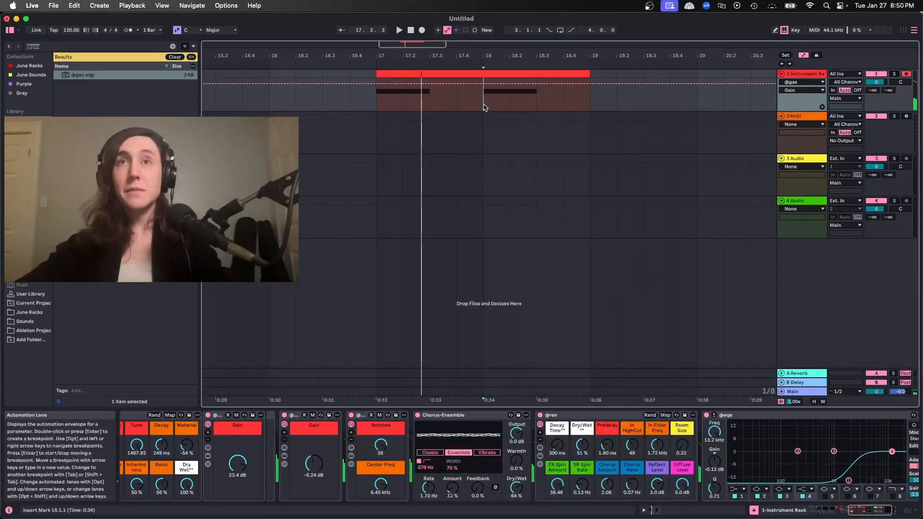
pyautogui.press('space')
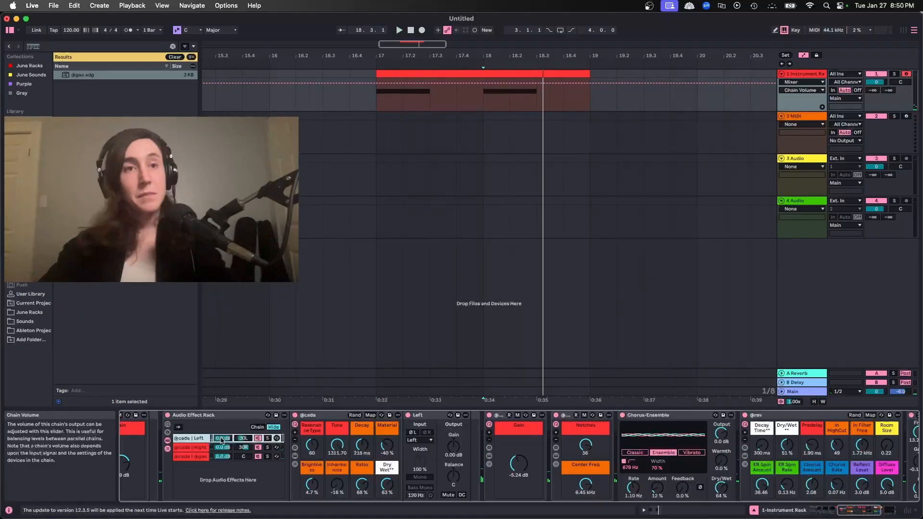
pyautogui.moveTo(221, 436); pyautogui.dragTo(221, 449)
pyautogui.press('space')
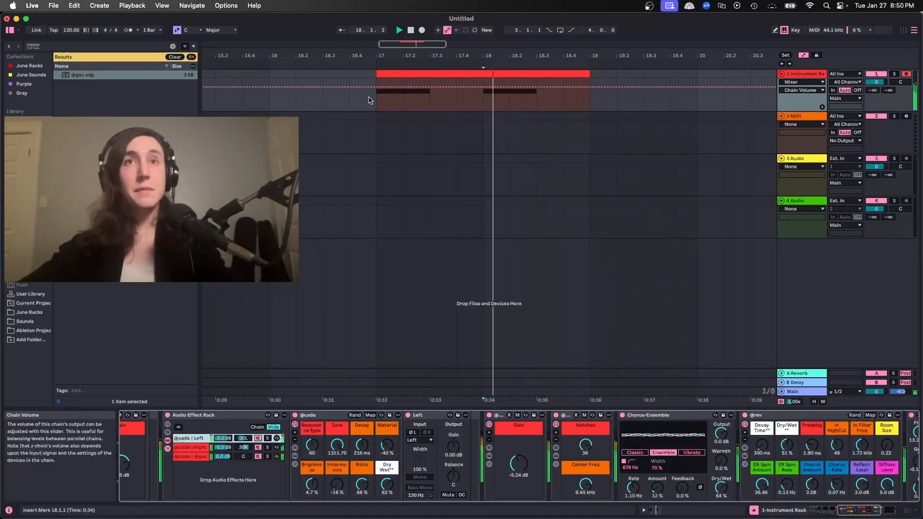
pyautogui.click(377, 101)
pyautogui.press('space')
pyautogui.press('space')
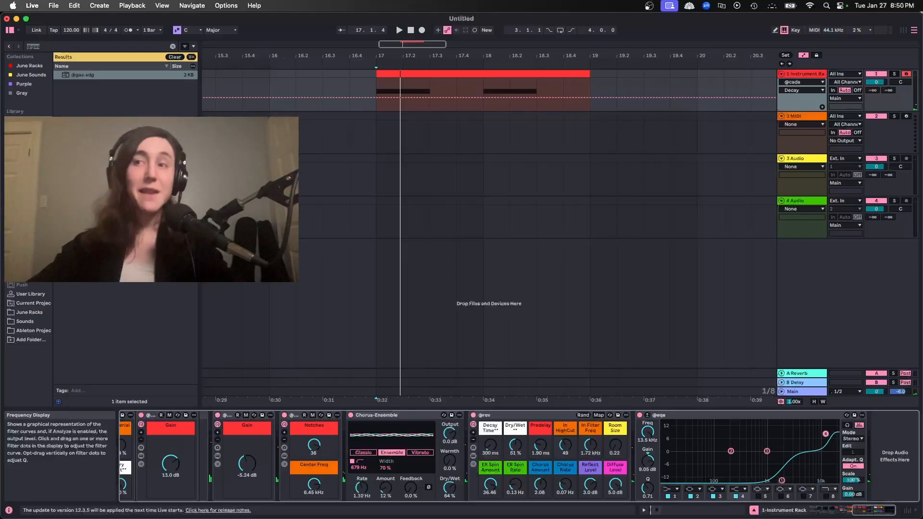
pyautogui.press('space')
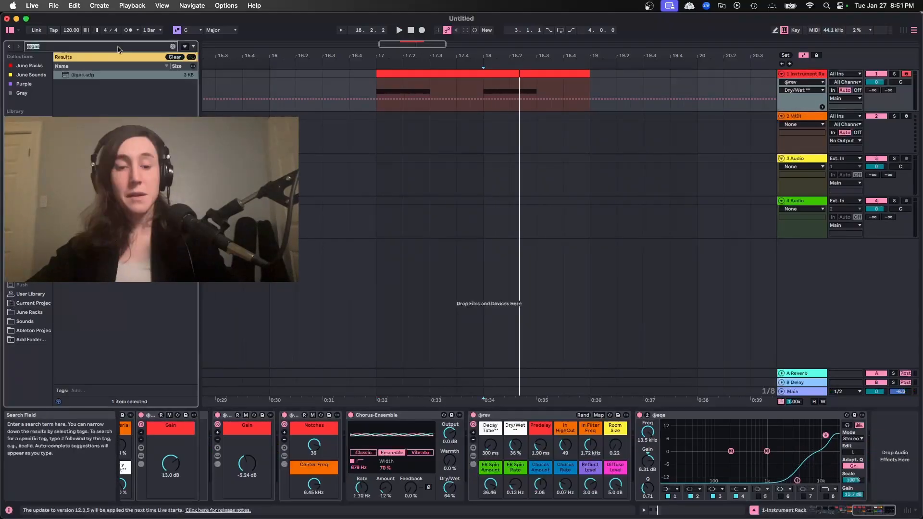
pyautogui.write('@drb')
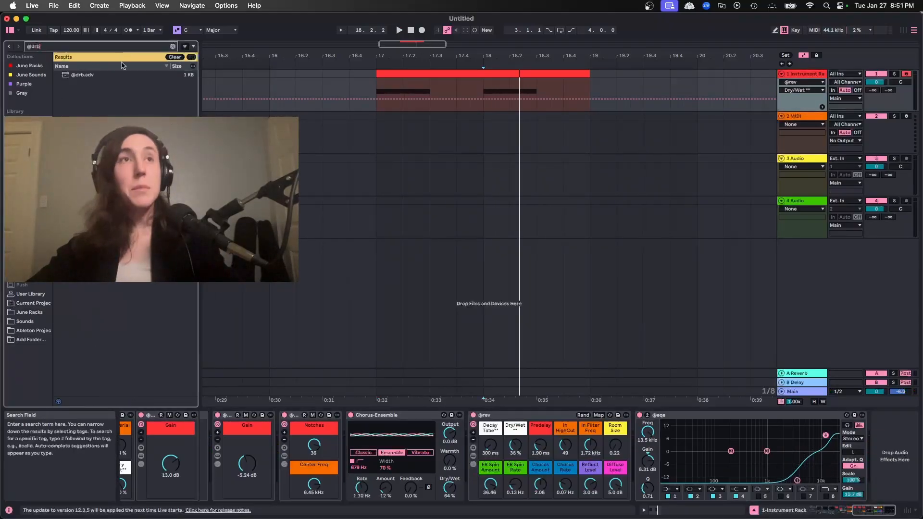
pyautogui.doubleClick(110, 76)
pyautogui.click(783, 488)
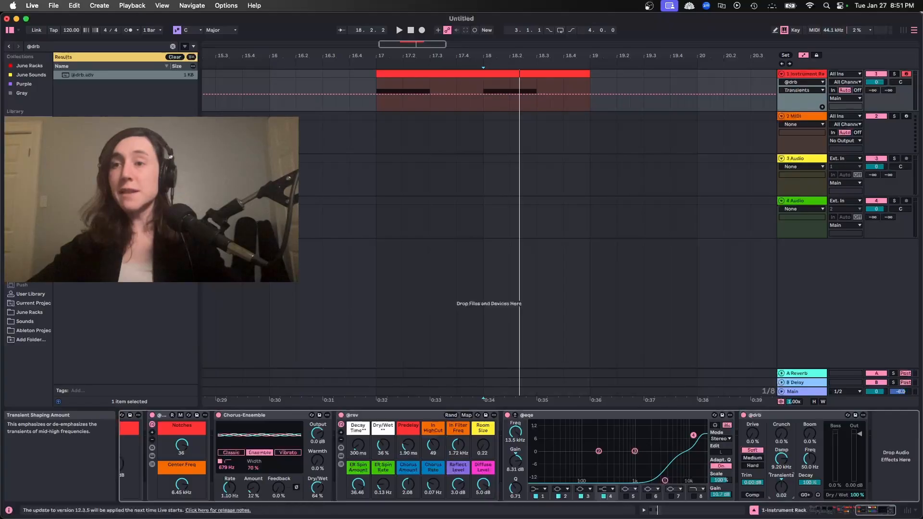
pyautogui.moveTo(784, 491); pyautogui.dragTo(783, 510)
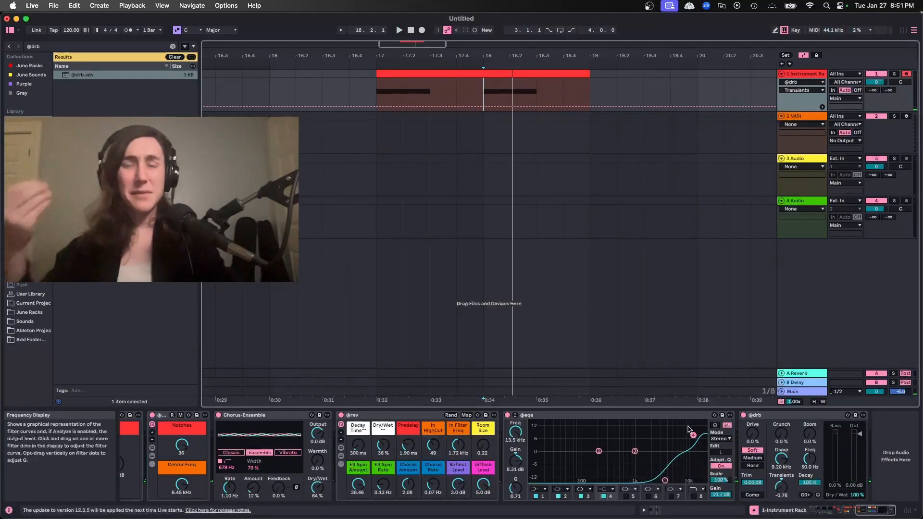
pyautogui.moveTo(693, 435); pyautogui.dragTo(698, 448)
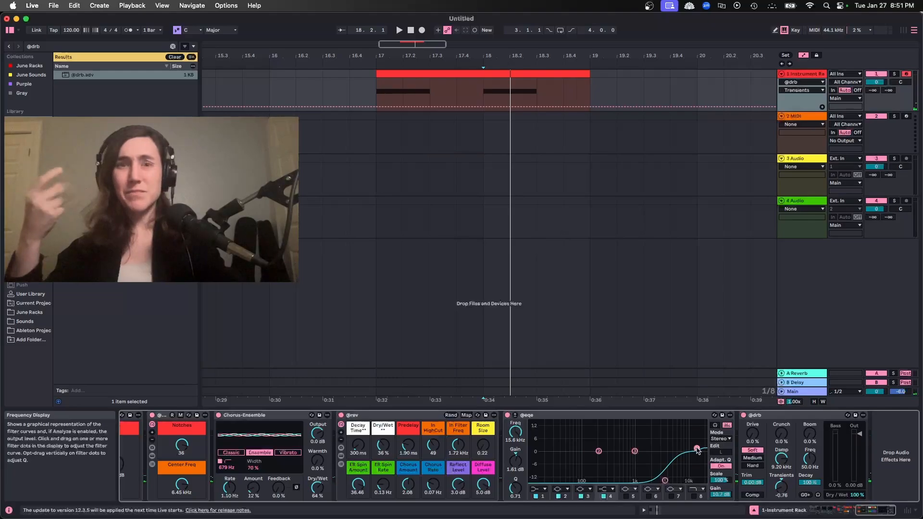
pyautogui.press('space')
pyautogui.click(743, 415)
pyautogui.press('space')
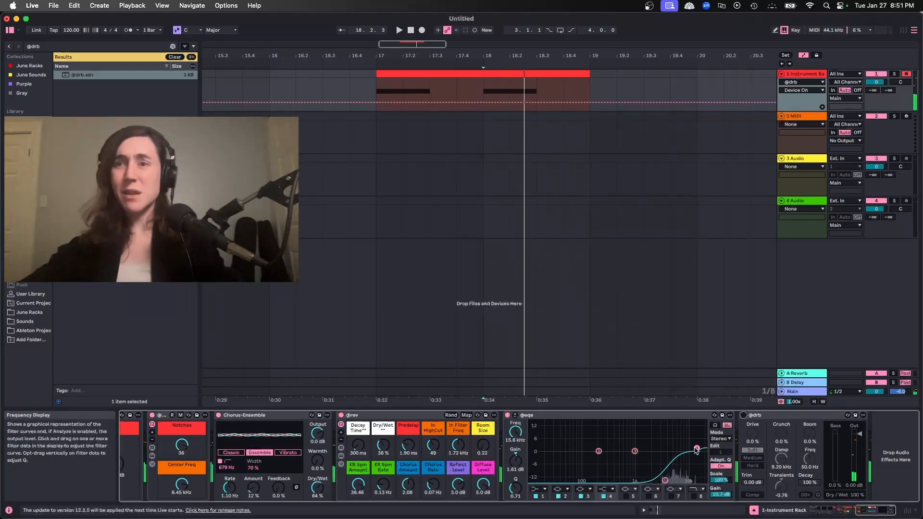
pyautogui.moveTo(697, 443); pyautogui.dragTo(696, 437)
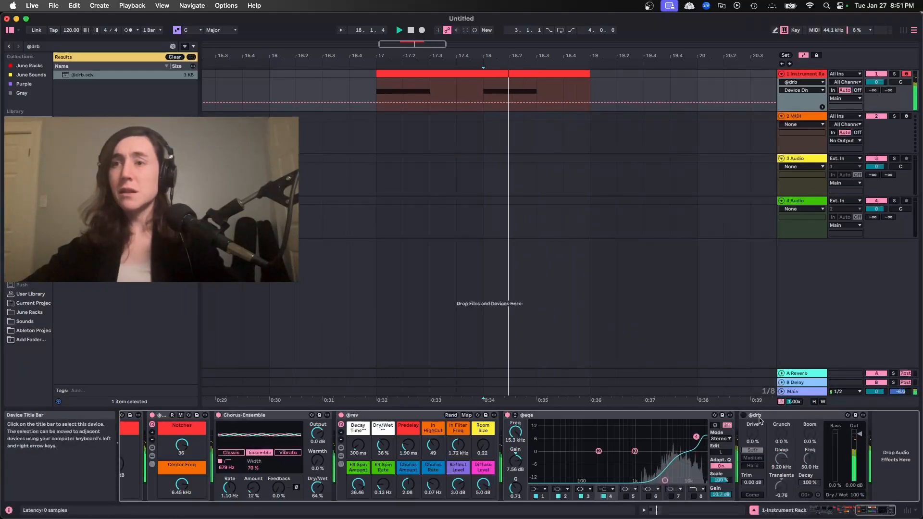
pyautogui.click(776, 417)
pyautogui.press('BackSpace')
pyautogui.press('super+f')
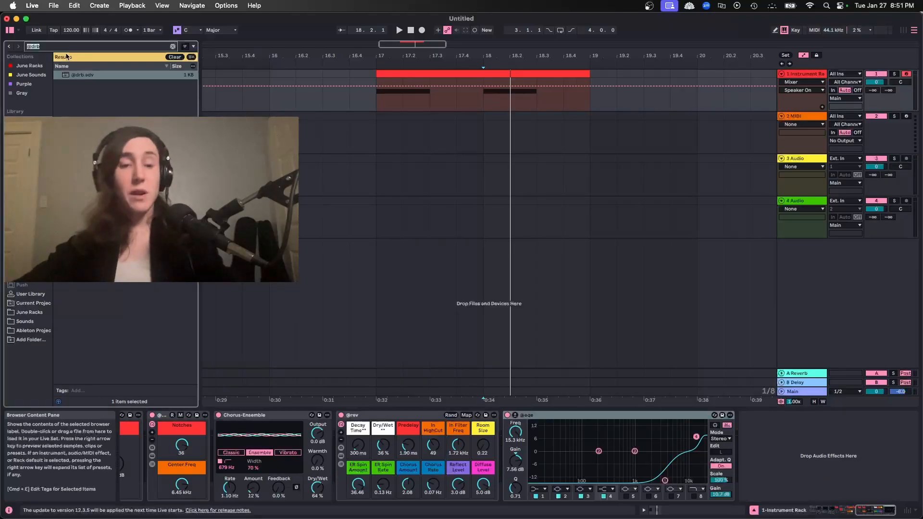
pyautogui.write('compress')
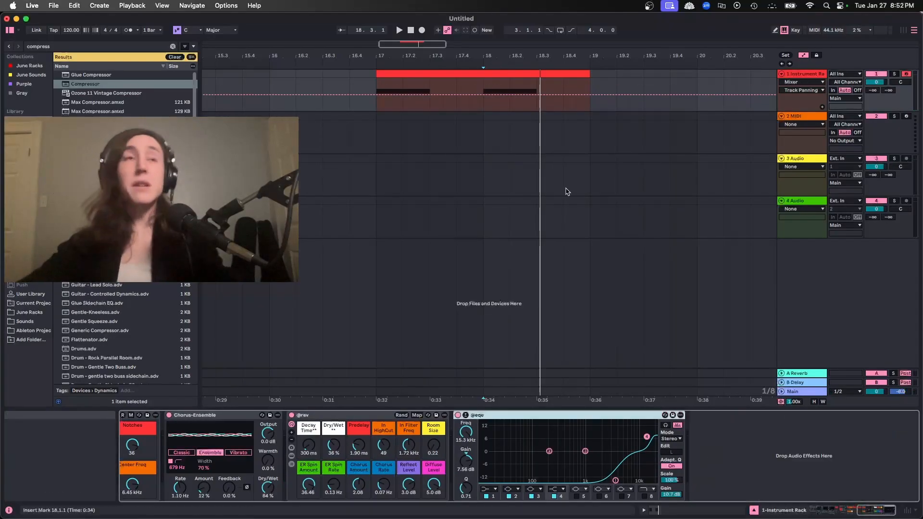
pyautogui.click(63, 47)
pyautogui.write('@ctz')
pyautogui.press('Return')
pyautogui.moveTo(490, 445); pyautogui.dragTo(490, 476)
pyautogui.press('space')
pyautogui.press('space')
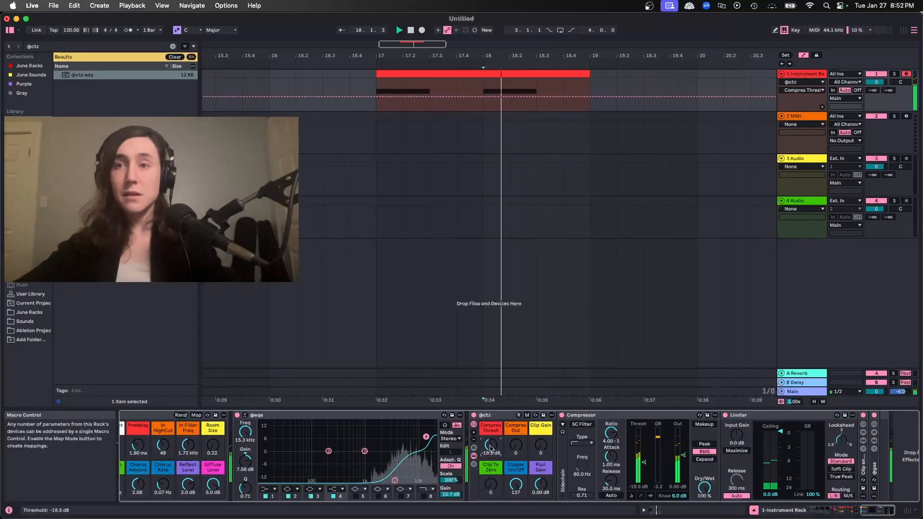
pyautogui.press('space')
pyautogui.press('space')
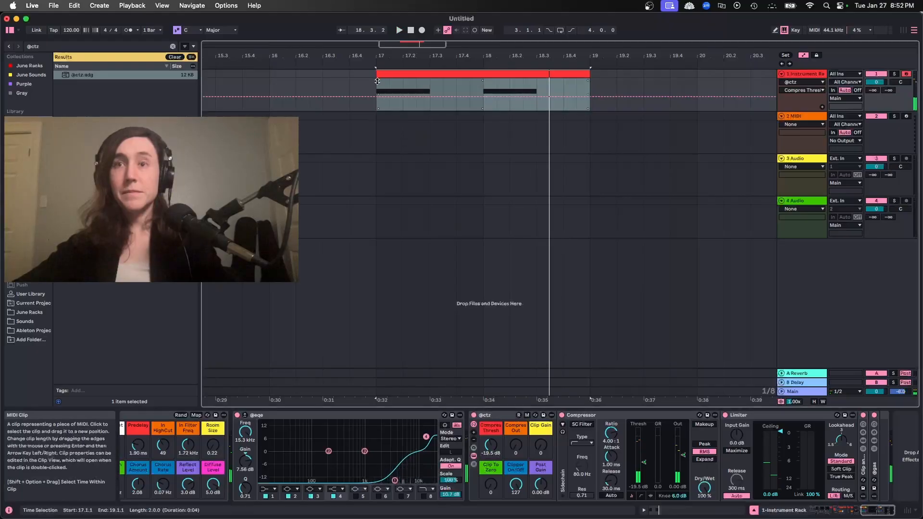
pyautogui.click(378, 85)
pyautogui.press('space')
pyautogui.press('space')
pyautogui.press('space')
pyautogui.press('space')
pyautogui.press('space')
pyautogui.click(484, 89)
pyautogui.press('space')
pyautogui.click(378, 86)
pyautogui.press('space')
pyautogui.press('space')
pyautogui.press('space')
pyautogui.click(484, 88)
pyautogui.press('space')
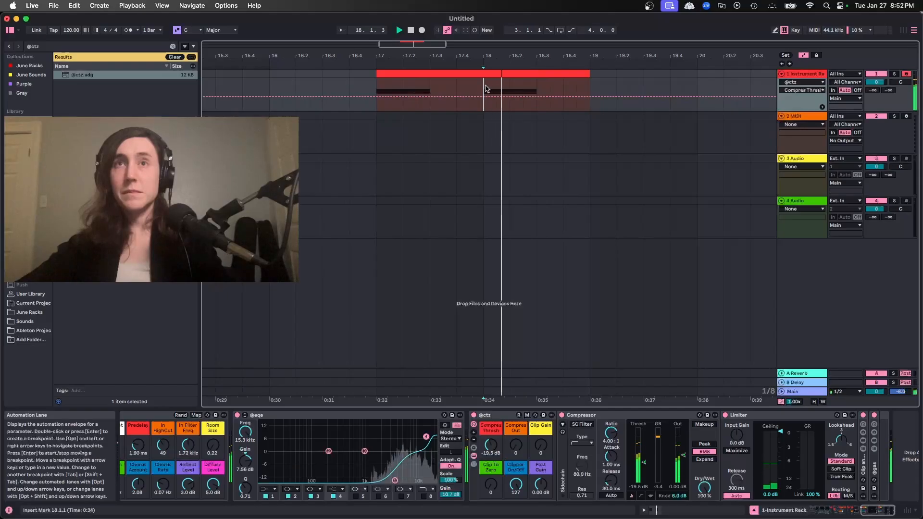
pyautogui.press('space')
pyautogui.press('space')
pyautogui.press('space')
pyautogui.press('space')
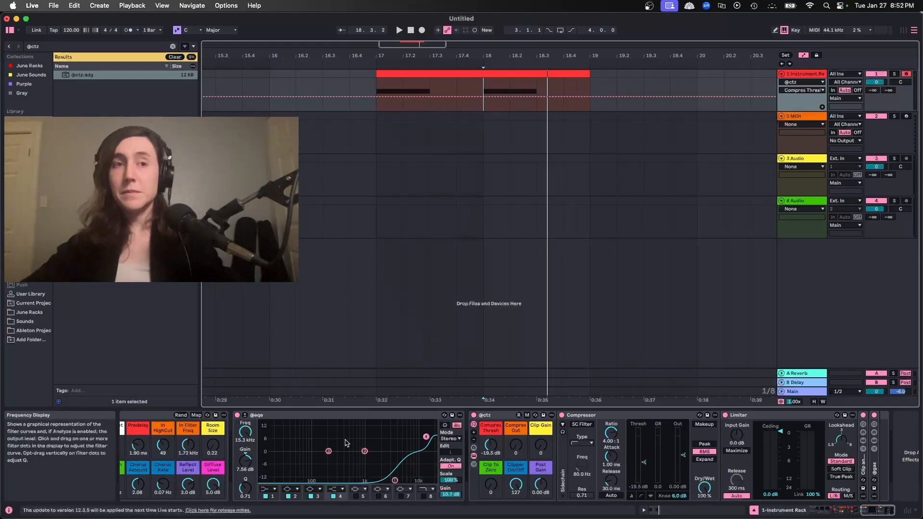
pyautogui.hscroll(-5, 346, 443)
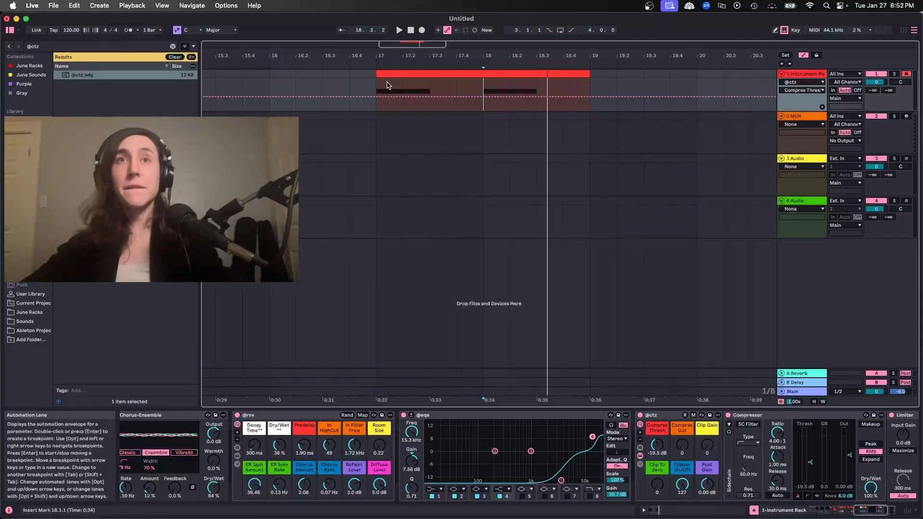
pyautogui.press('space')
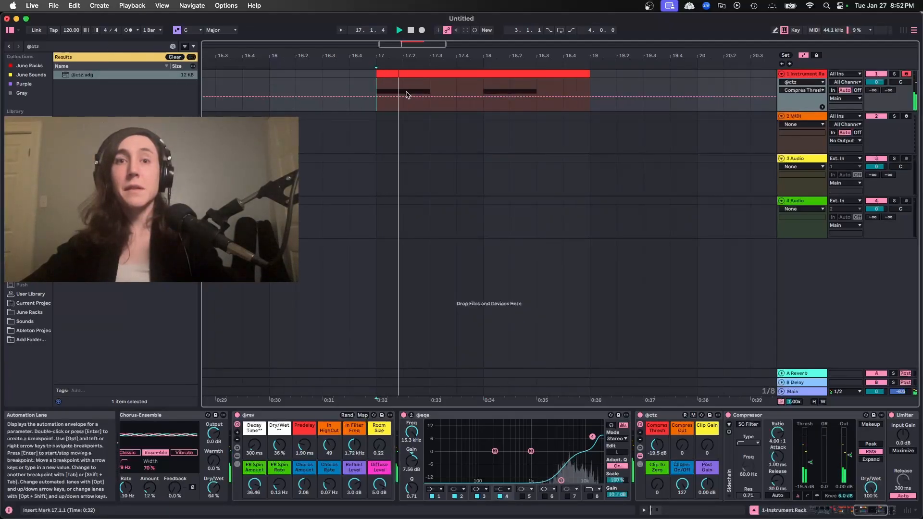
pyautogui.hscroll(5, 605, 452)
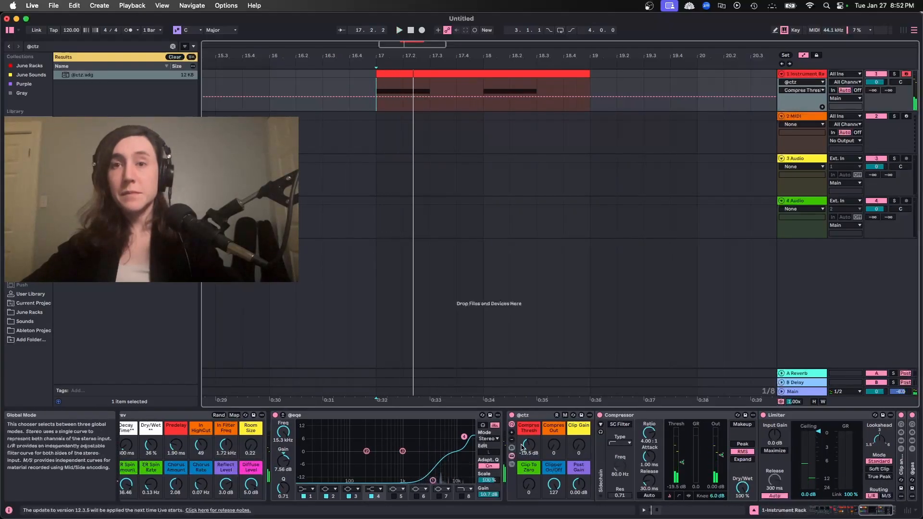
pyautogui.moveTo(529, 445); pyautogui.dragTo(556, 424)
pyautogui.hscroll(3, 554, 451)
pyautogui.moveTo(521, 450); pyautogui.dragTo(521, 431)
pyautogui.press('space')
pyautogui.press('space')
pyautogui.press('space')
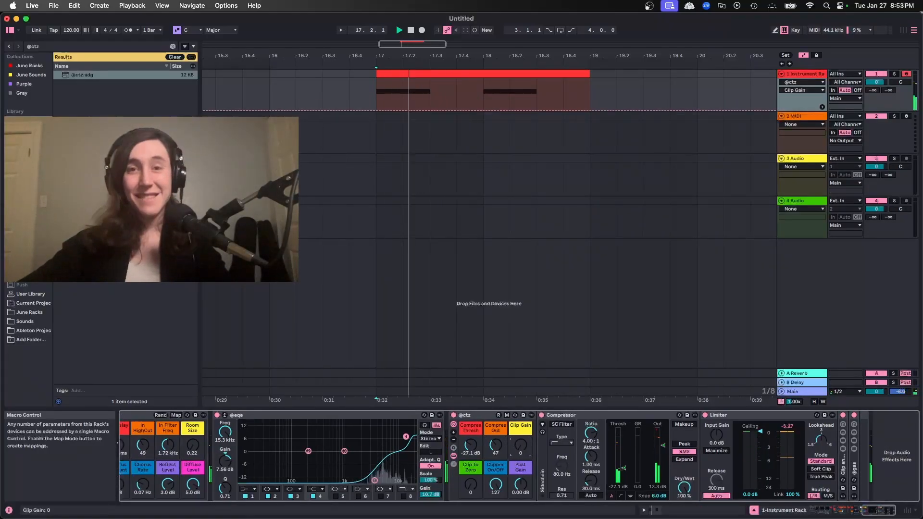
pyautogui.press('space')
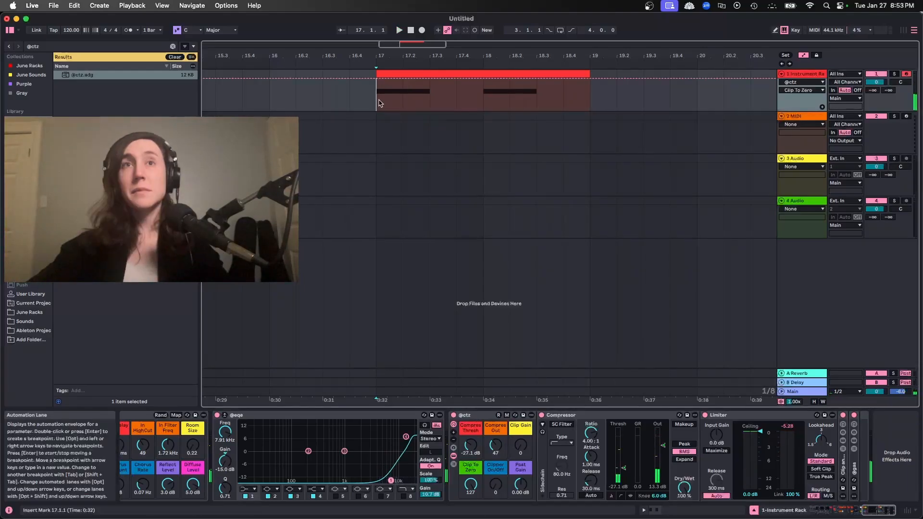
pyautogui.press('space')
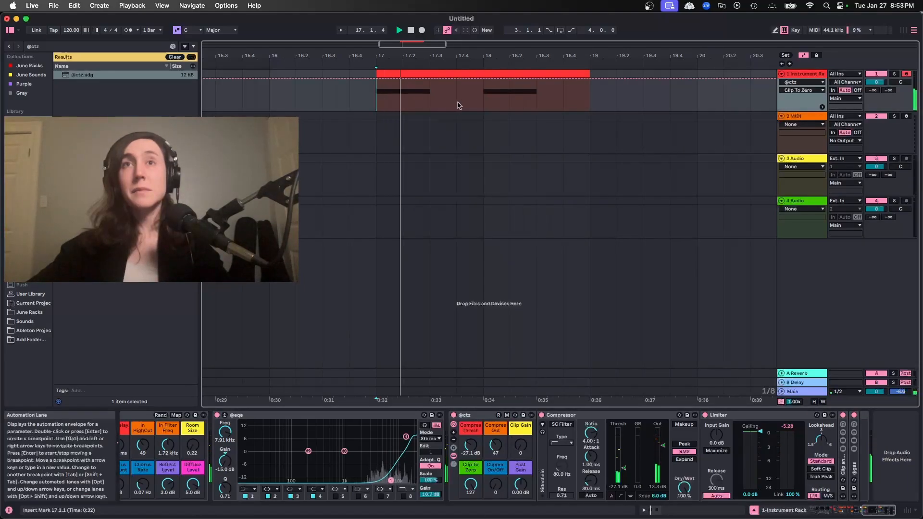
pyautogui.press('space')
pyautogui.click(484, 105)
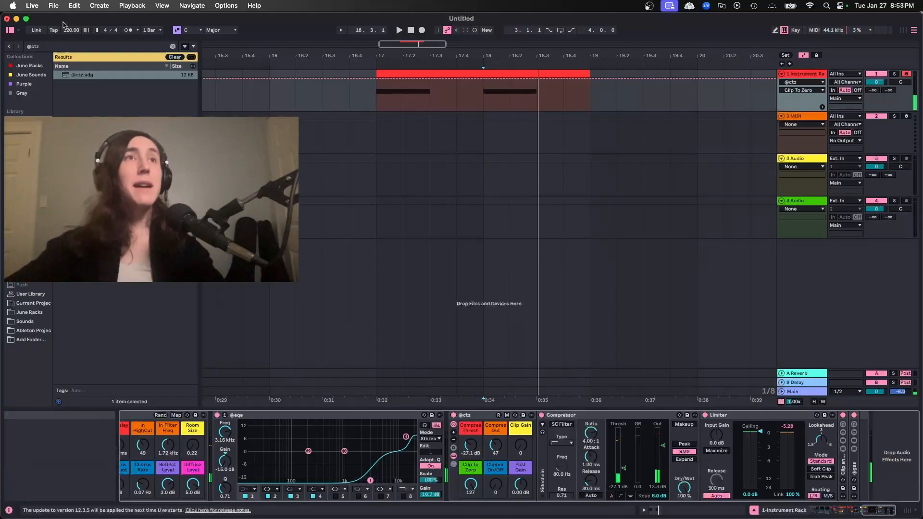
pyautogui.click(48, 48)
pyautogui.write('sh')
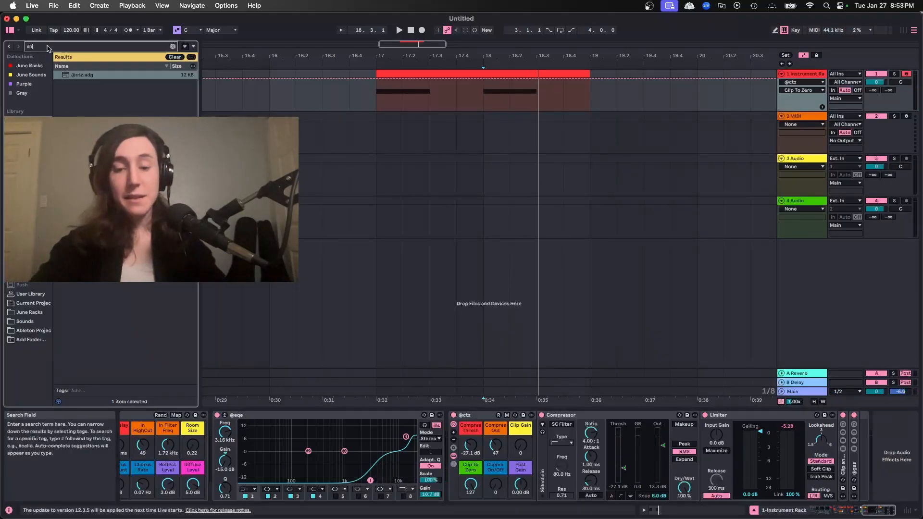
pyautogui.write('i')
pyautogui.press('Down')
pyautogui.press('Return')
pyautogui.moveTo(765, 415); pyautogui.dragTo(302, 442)
pyautogui.click(566, 440)
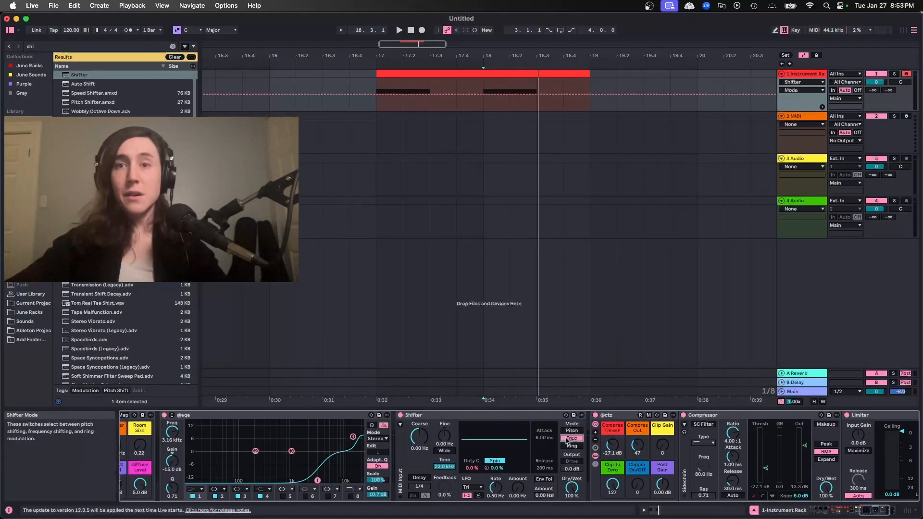
# Step: Set the Shifter's Fine frequency shift to 351 Hz while auditioning the clip's first and second notes
pyautogui.moveTo(444, 436); pyautogui.dragTo(444, 434)
pyautogui.press('space')
pyautogui.press('space')
pyautogui.click(376, 100)
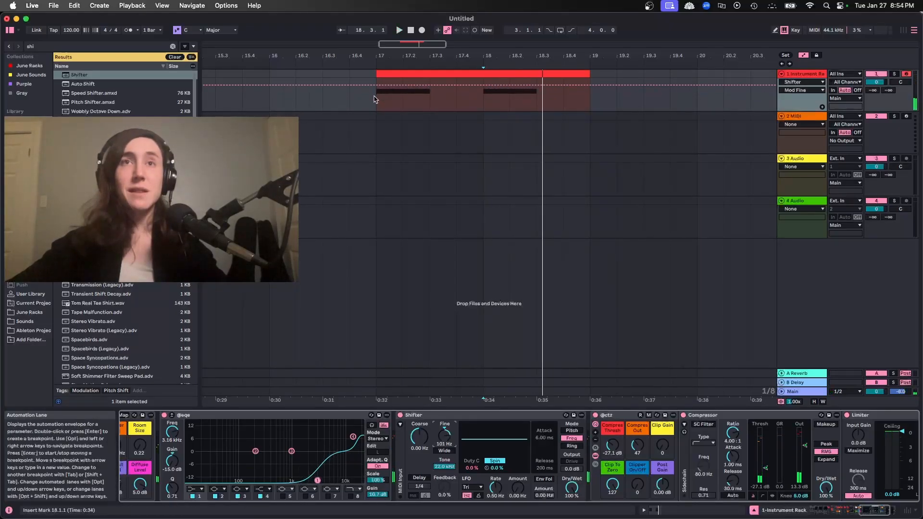
pyautogui.press('space')
pyautogui.click(488, 99)
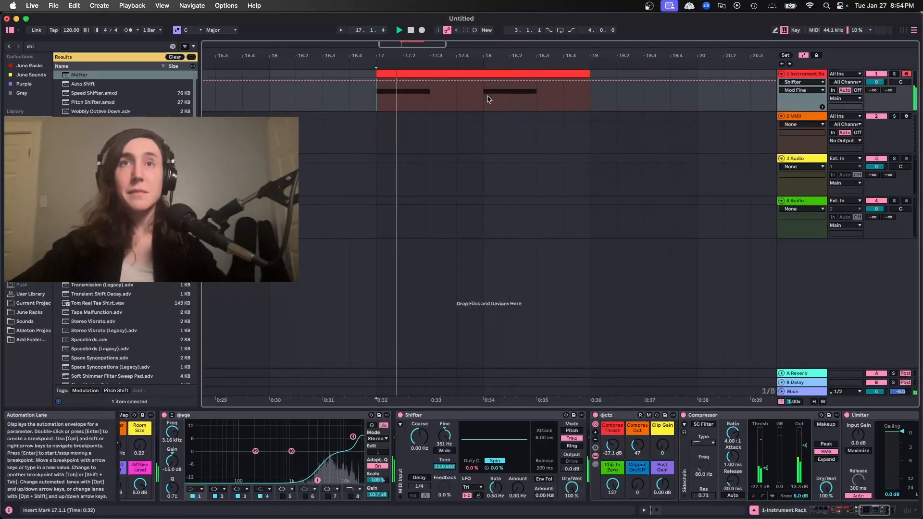
pyautogui.press('space')
pyautogui.press('space')
pyautogui.press('space')
# Step: Move the Shifter ahead of the EQ and play the second note through the new effect order
pyautogui.moveTo(416, 416); pyautogui.dragTo(238, 439)
pyautogui.press('space')
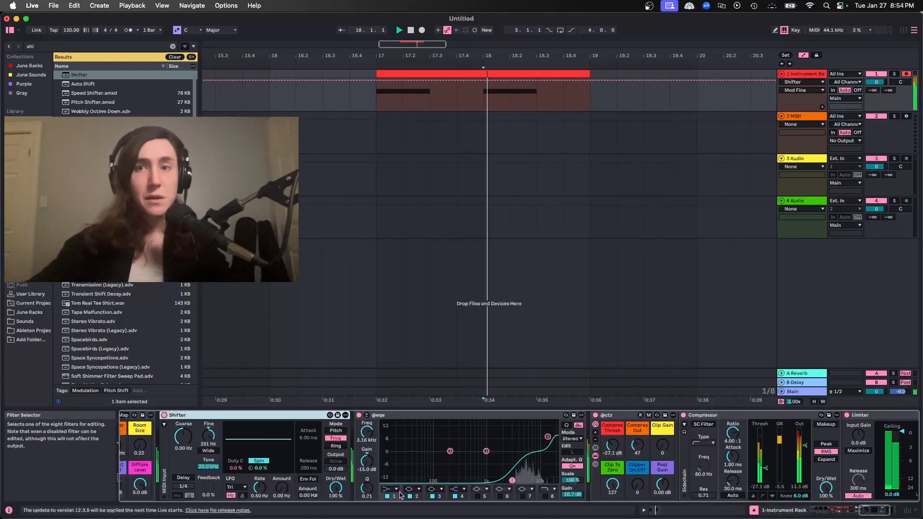
pyautogui.press('space')
pyautogui.press('space')
# Step: Set the Shifter to 700 Hz Coarse and 0 Hz Fine and EQ band 4 to 13.8 kHz at -0.12 dB, auditioning both notes
pyautogui.click(209, 436)
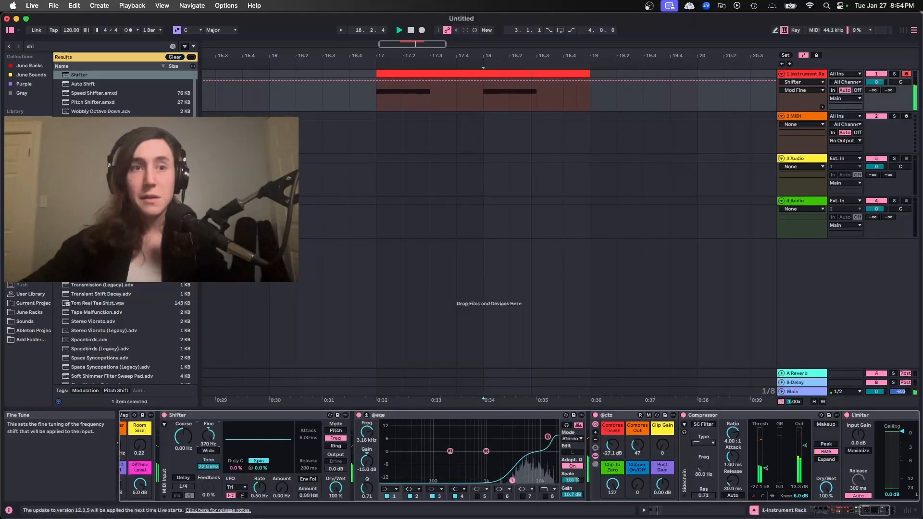
pyautogui.press('space')
pyautogui.press('space')
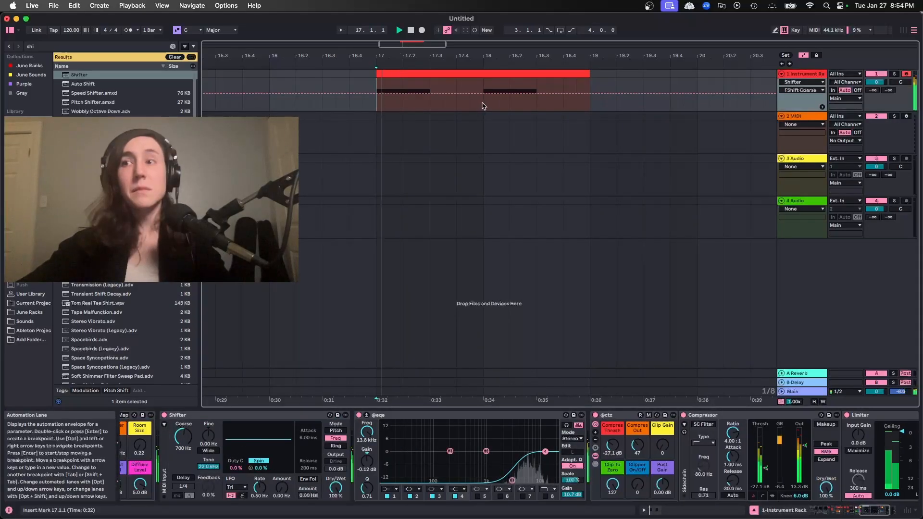
pyautogui.click(484, 106)
pyautogui.press('space')
pyautogui.press('space')
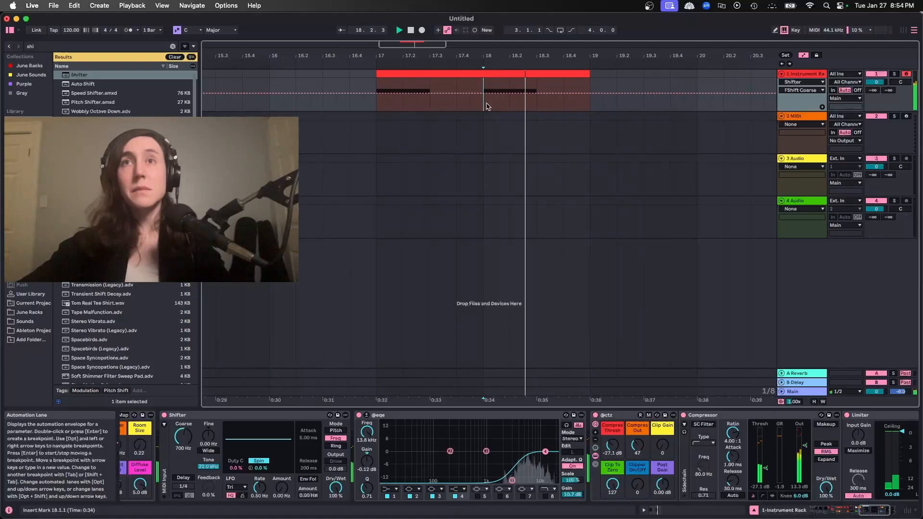
# Step: Bounce the instrument track in place and split the resulting audio clip at 17.2 and 18
pyautogui.rightClick(808, 75)
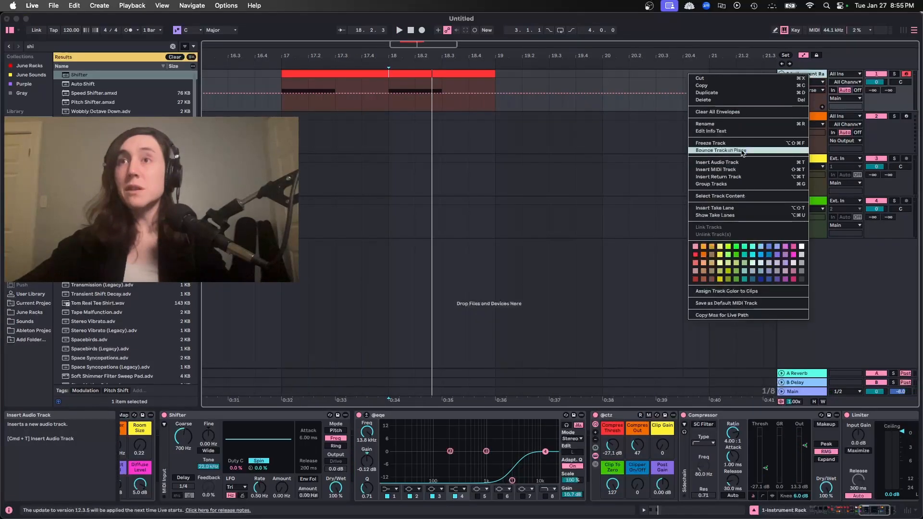
pyautogui.click(725, 153)
pyautogui.moveTo(285, 55); pyautogui.dragTo(319, 84)
pyautogui.click(501, 100)
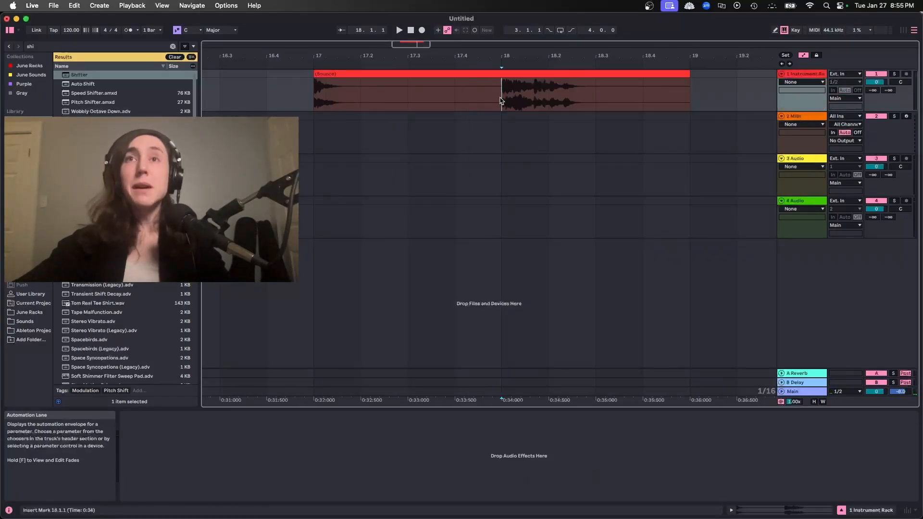
pyautogui.click(360, 100)
pyautogui.press('super+e')
# Step: Try shortening the first bounced clip to end at 17.1.4 with a fade-out, play it, and undo the trim
pyautogui.click(351, 74)
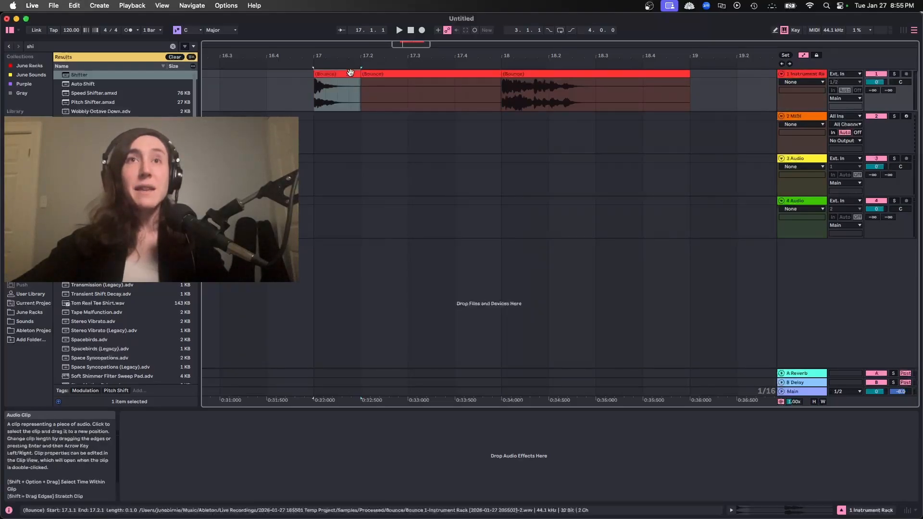
pyautogui.click(357, 74)
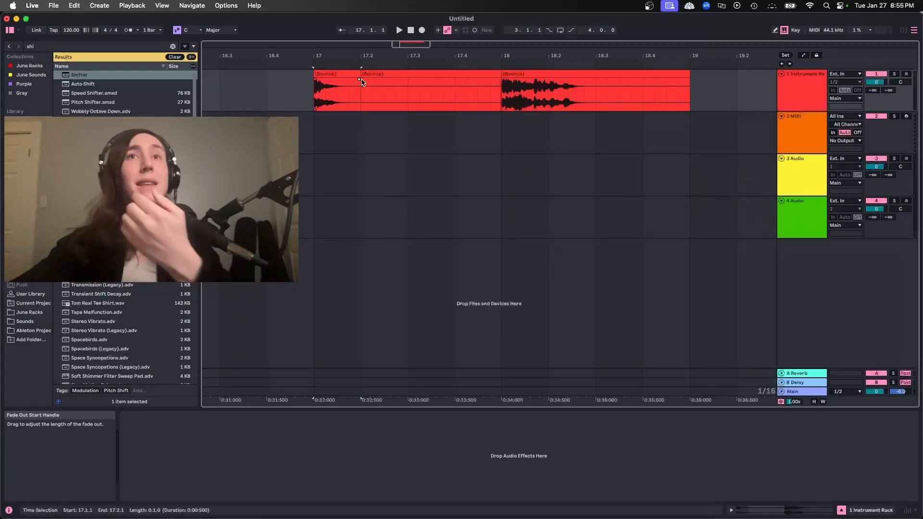
pyautogui.moveTo(358, 75); pyautogui.dragTo(350, 75)
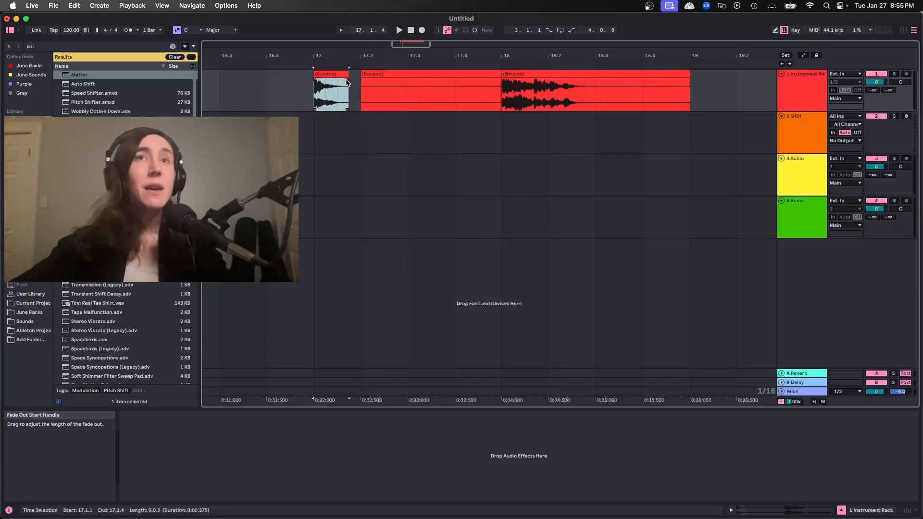
pyautogui.click(328, 74)
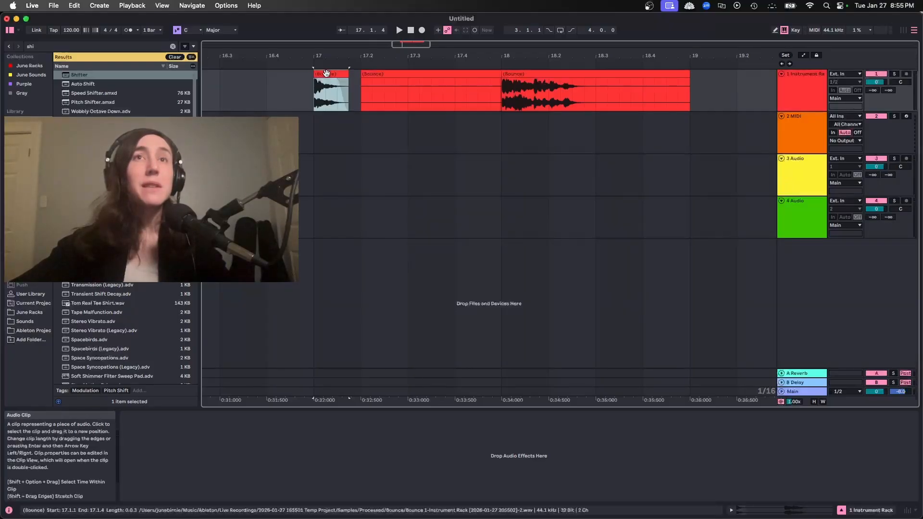
pyautogui.press('space')
pyautogui.press('space')
pyautogui.press('space')
pyautogui.press('super+z')
# Step: Fade out the first hit, trim the second to end at 18.3 with a fade-out, and move the first to start at 17.3.4
pyautogui.press('space')
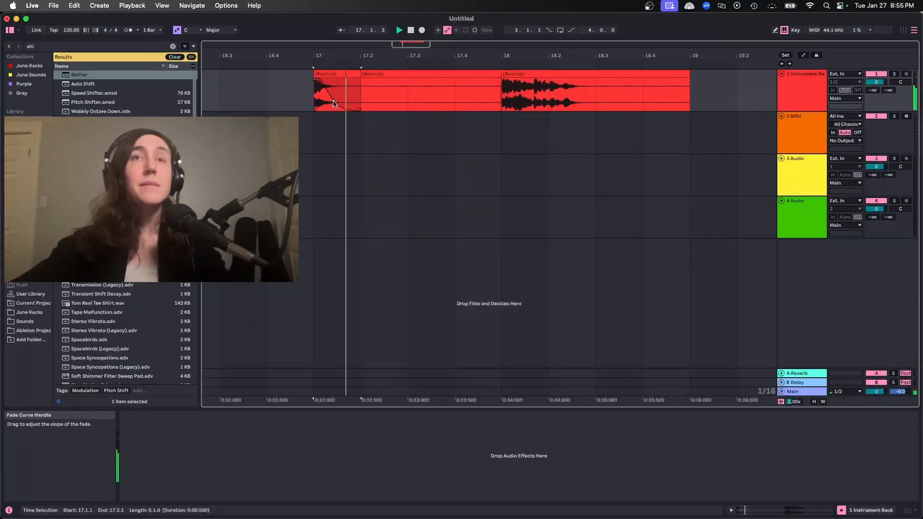
pyautogui.press('space')
pyautogui.moveTo(689, 75); pyautogui.dragTo(564, 79)
pyautogui.click(346, 74)
pyautogui.moveTo(346, 74); pyautogui.dragTo(475, 74)
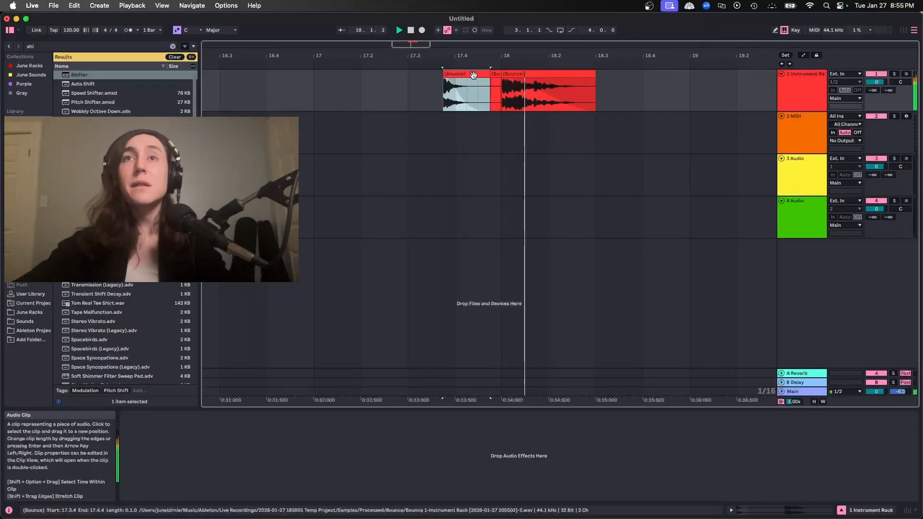
# Step: Consolidate the closed and open hits into one audio clip and play it from its start
pyautogui.keyDown('shift'); pyautogui.click(534, 74); pyautogui.keyUp('shift')
pyautogui.press('super+j')
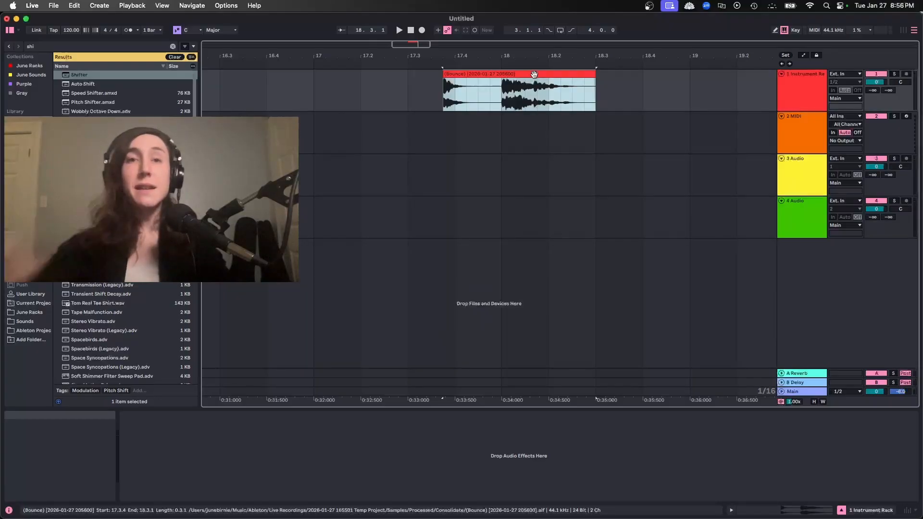
pyautogui.click(469, 99)
pyautogui.press('space')
pyautogui.press('space')
pyautogui.press('space')
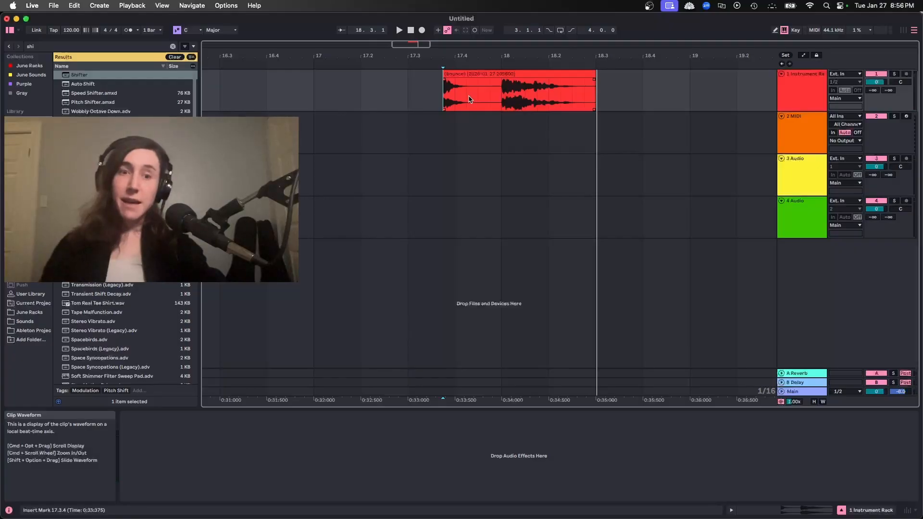
pyautogui.click(27, 321)
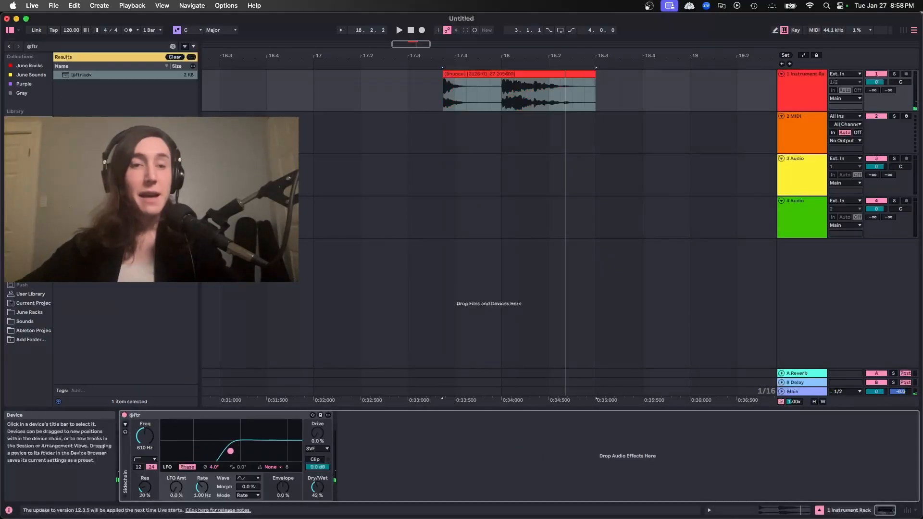
pyautogui.press('space')
pyautogui.moveTo(270, 452); pyautogui.dragTo(274, 451)
pyautogui.press('space')
# Step: Bounce the filtered track in place, normalize the bounced clip's sample, and play the clip
pyautogui.rightClick(792, 81)
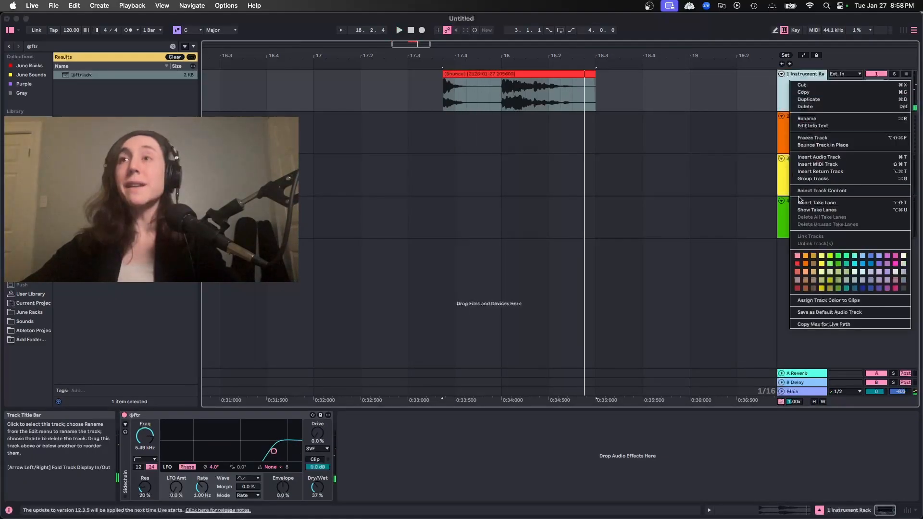
pyautogui.click(828, 147)
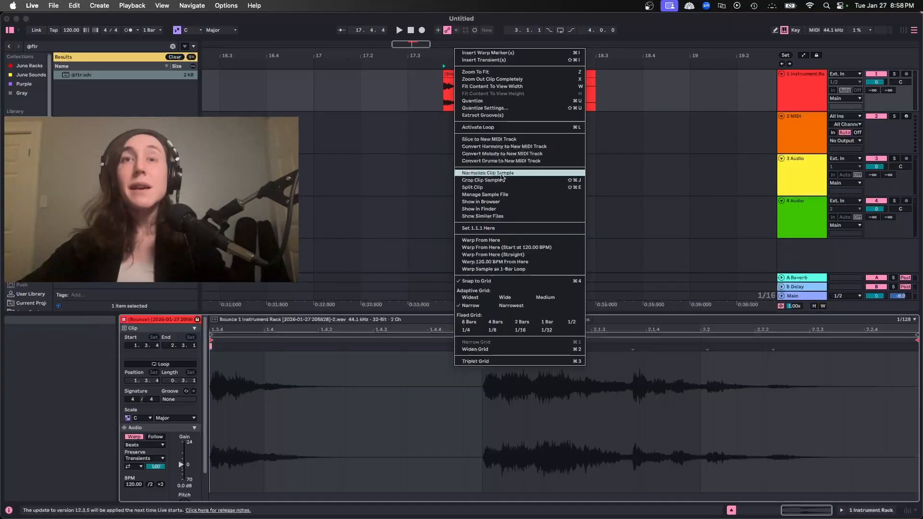
pyautogui.click(502, 175)
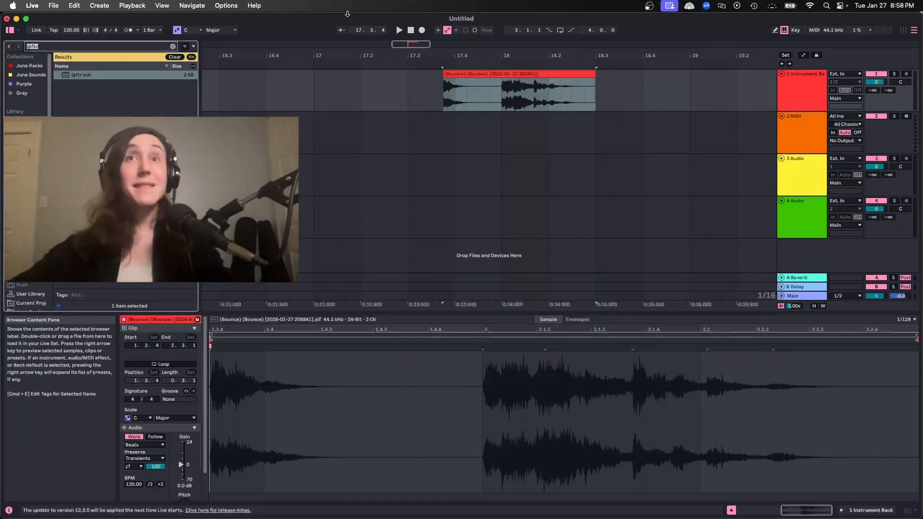
pyautogui.click(466, 75)
pyautogui.press('space')
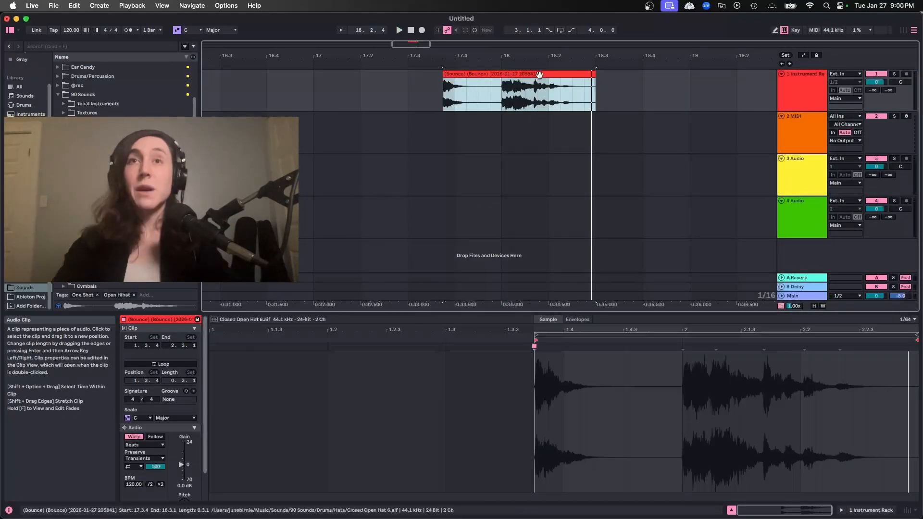
# Step: Delete the bounced hi-hat track and add the Wavetable instrument to the MIDI track
pyautogui.press('Delete')
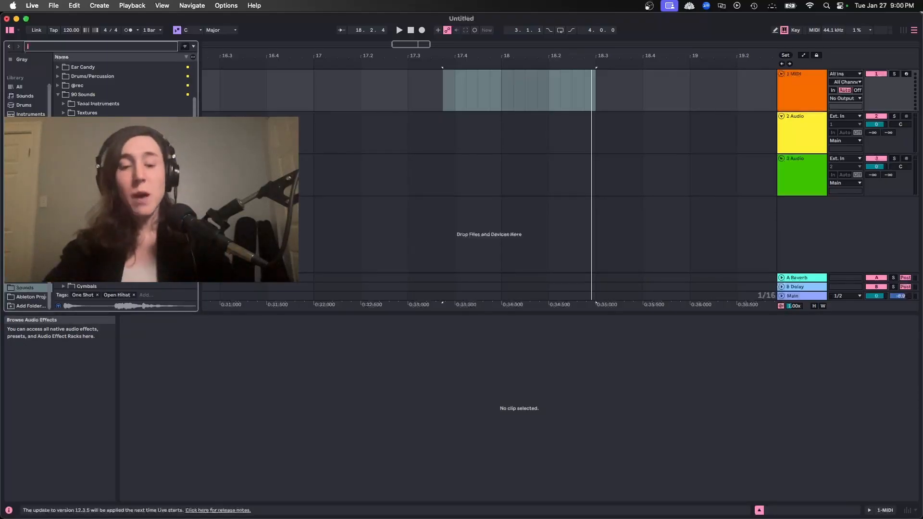
pyautogui.write('waveta')
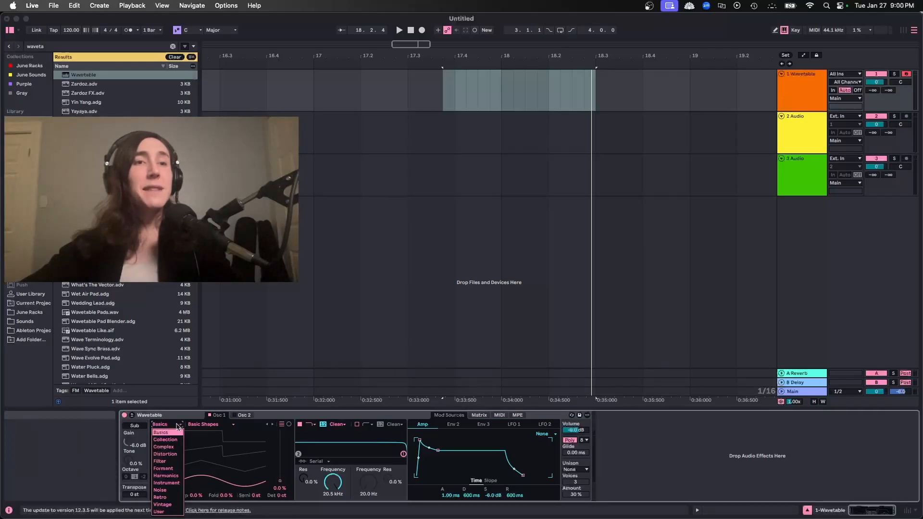
# Step: Choose the Sitar wavetable from the Instrument category for oscillator 1, with wave position 16% and Fold 51%
pyautogui.click(173, 448)
pyautogui.click(213, 426)
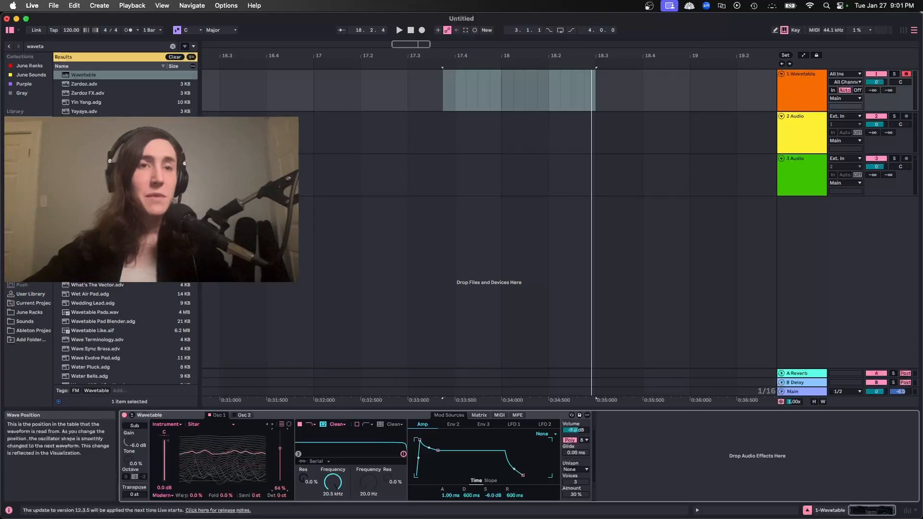
pyautogui.moveTo(226, 495)
pyautogui.mouseDown()
pyautogui.moveTo(226, 462)
pyautogui.moveTo(226, 498)
pyautogui.mouseUp()
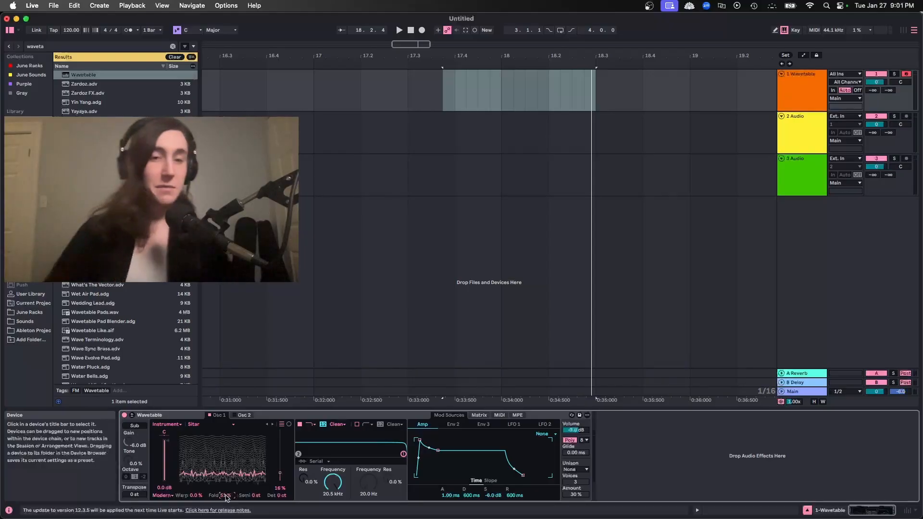
# Step: Group Wavetable into an Instrument Rack, try an Amp envelope with 1.15 s decay and no sustain, and undo that envelope change
pyautogui.press('super+g')
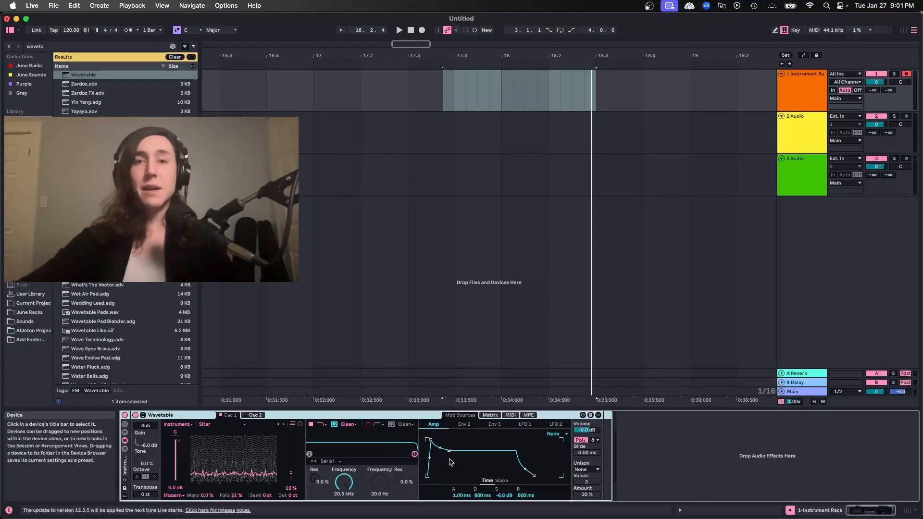
pyautogui.moveTo(451, 452); pyautogui.dragTo(449, 453)
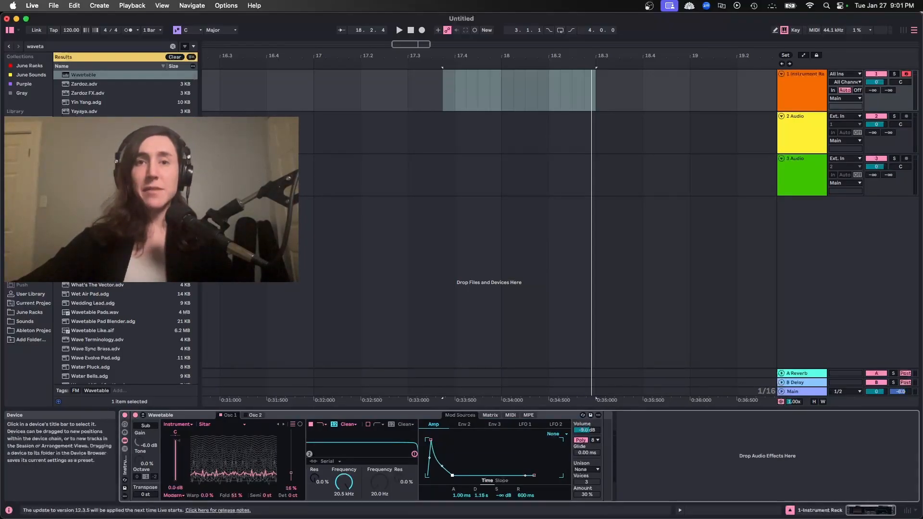
pyautogui.press('super+z')
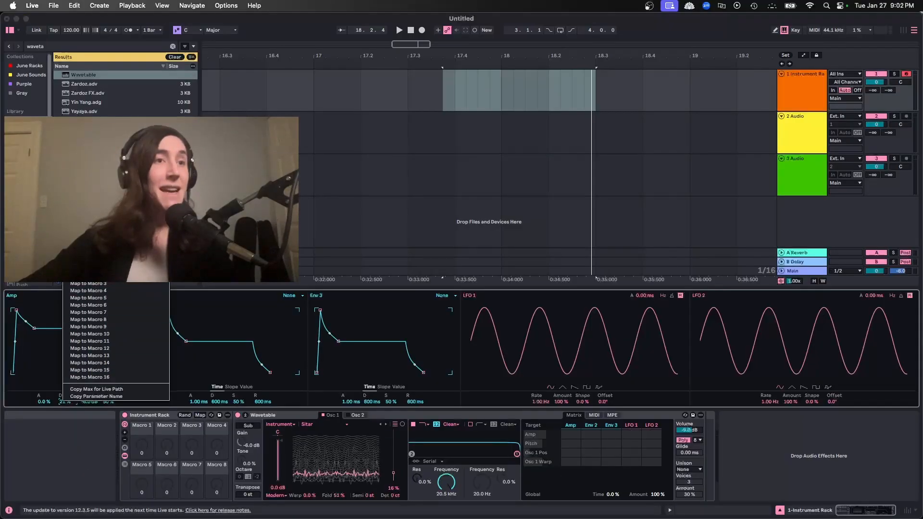
# Step: Map the Amp envelope's decay slope to Macro 1 and its decay time to Macro 2
pyautogui.click(88, 268)
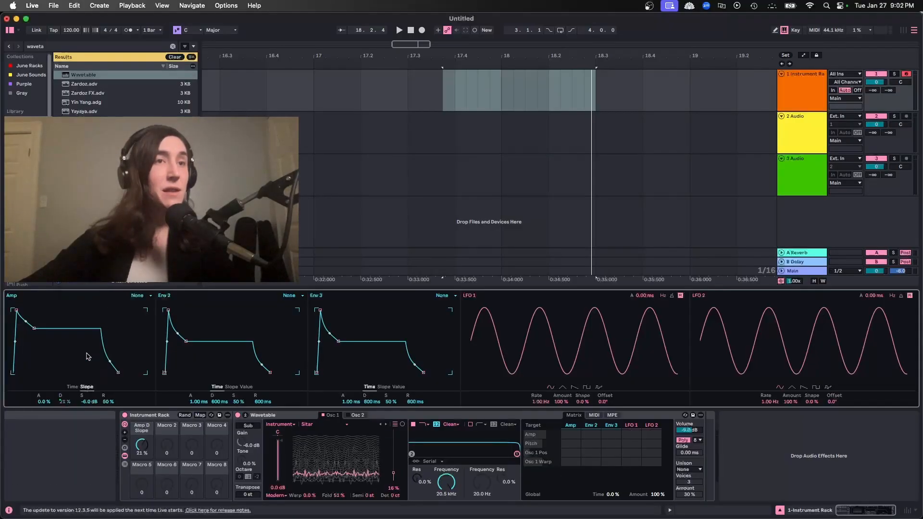
pyautogui.rightClick(67, 402)
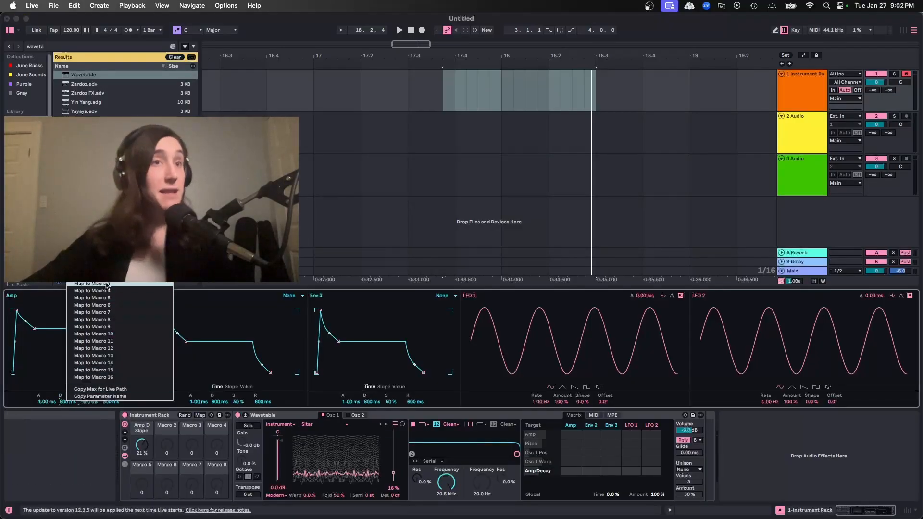
pyautogui.click(92, 277)
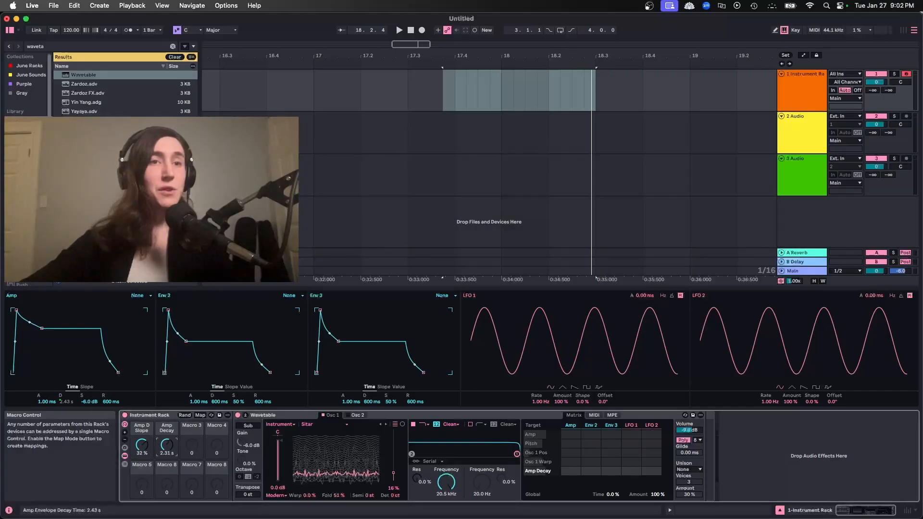
# Step: Lower the Amp envelope's sustain to -inf dB and set the Amp Decay macro to 23.0 ms
pyautogui.moveTo(89, 402); pyautogui.dragTo(89, 456)
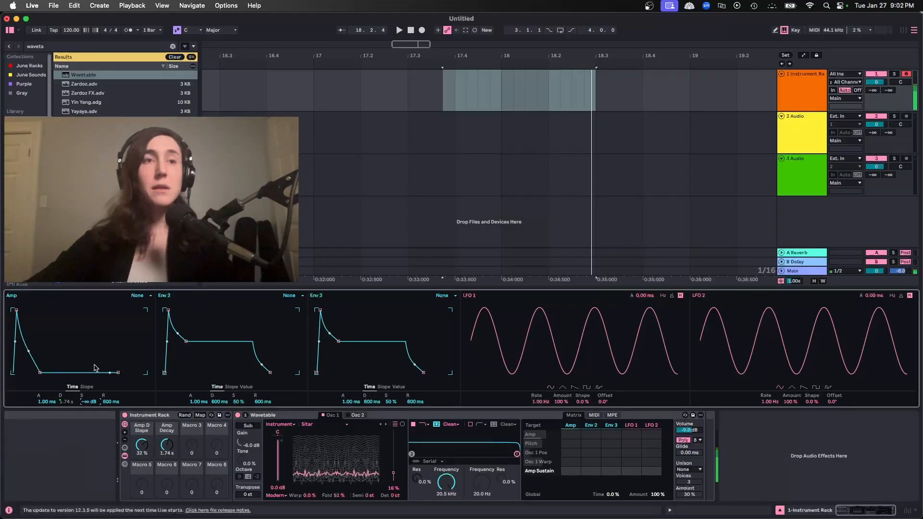
pyautogui.moveTo(166, 445); pyautogui.dragTo(167, 473)
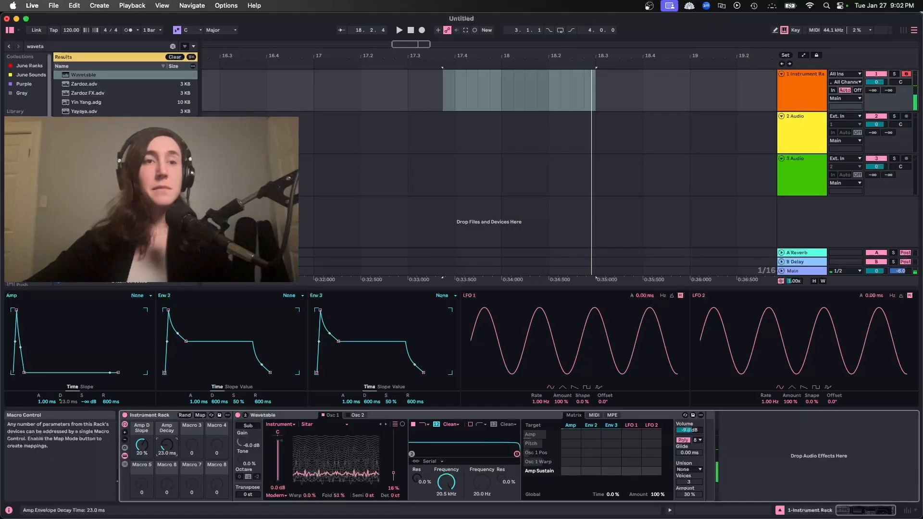
# Step: Limit the Amp Decay macro's mapping range to a minimum of 400 ms and a maximum of 900 ms
pyautogui.click(200, 415)
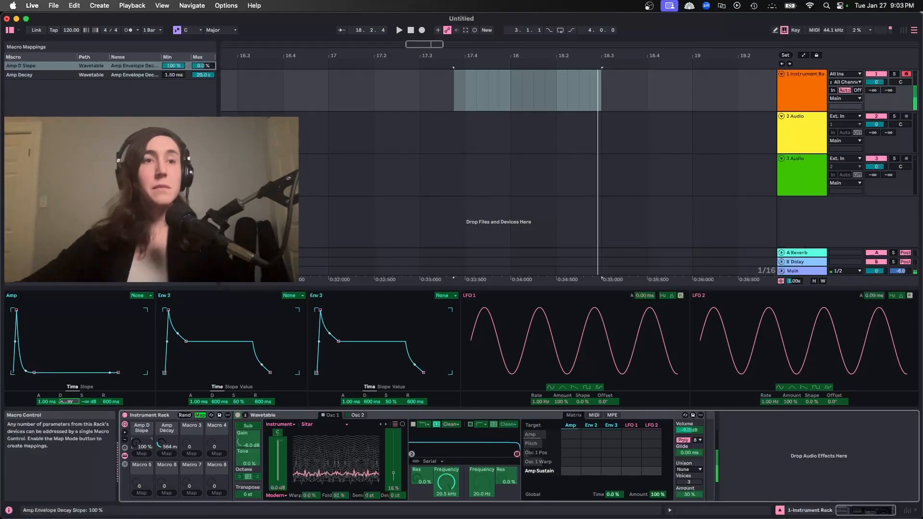
pyautogui.click(173, 75)
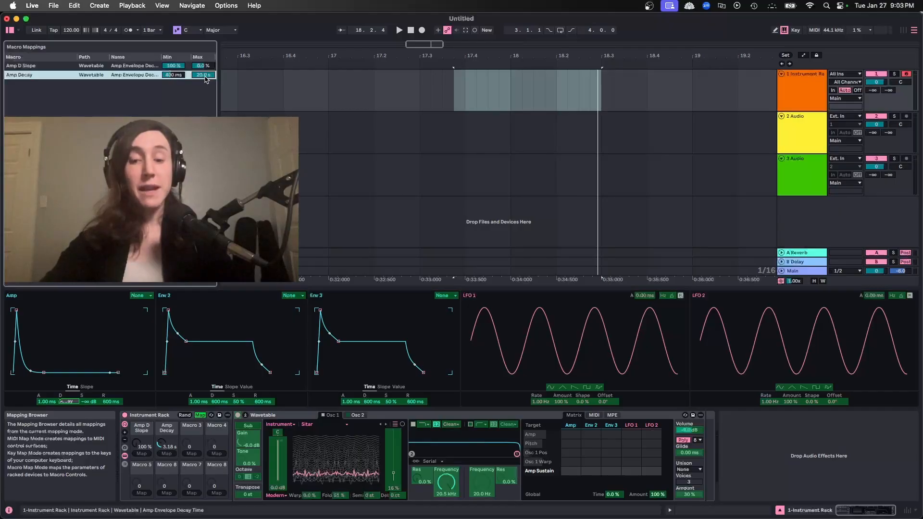
pyautogui.press('Return')
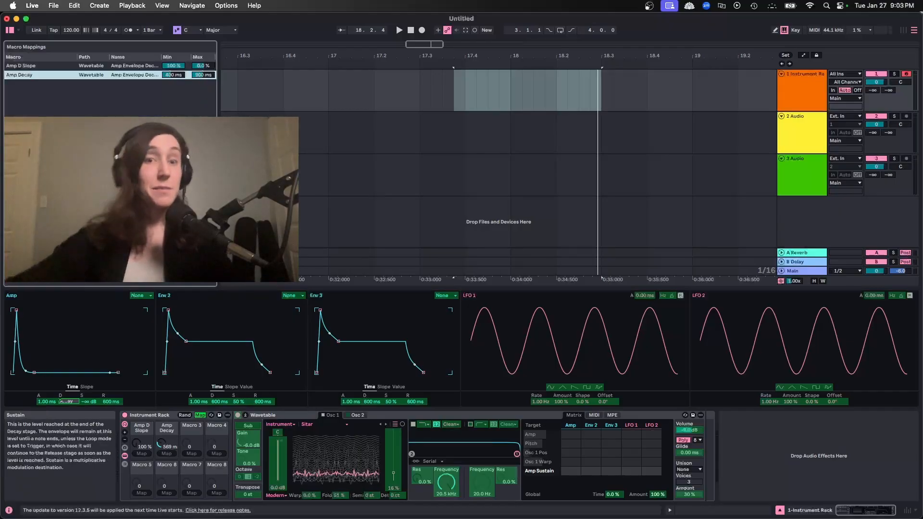
# Step: Create a one-bar MIDI clip at bar 17 on the instrument track with notes on beats 1 and 3
pyautogui.doubleClick(489, 94)
pyautogui.doubleClick(255, 467)
pyautogui.moveTo(278, 467); pyautogui.dragTo(322, 468)
pyautogui.press('space')
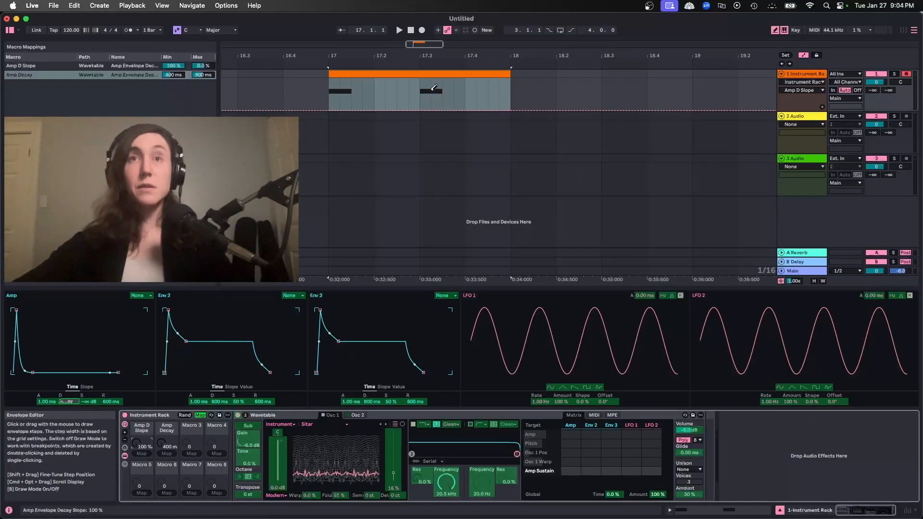
# Step: Extend the notes to half a bar each and automate Amp D Slope to 0.0% and Amp Decay to 900 ms in the second half
pyautogui.click(398, 74)
pyautogui.press('space')
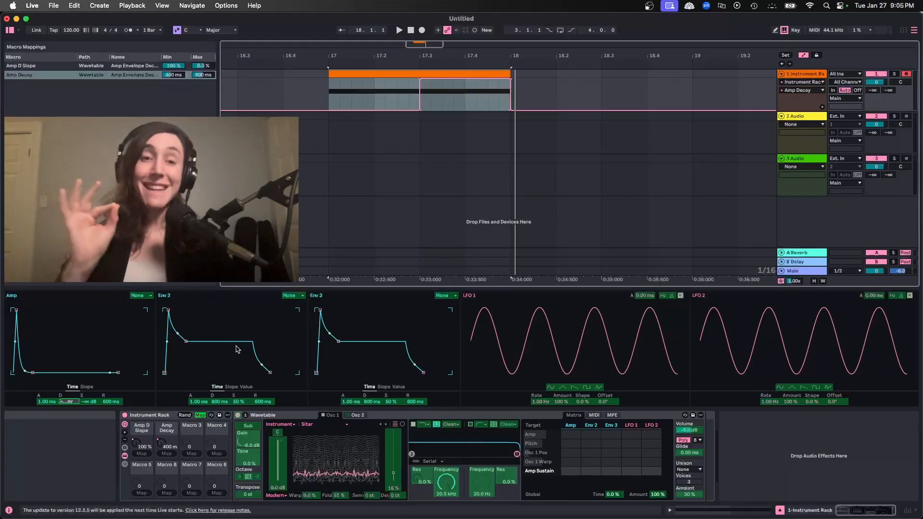
pyautogui.click(200, 416)
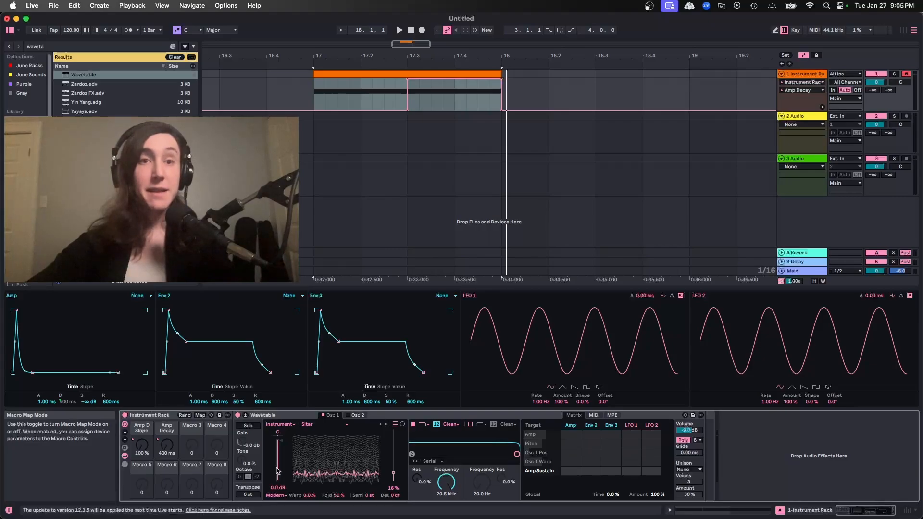
# Step: Modulate oscillator 1's Fold by 100 and Warp by -59 from the Amp envelope, with the wave position at 29%
pyautogui.click(340, 497)
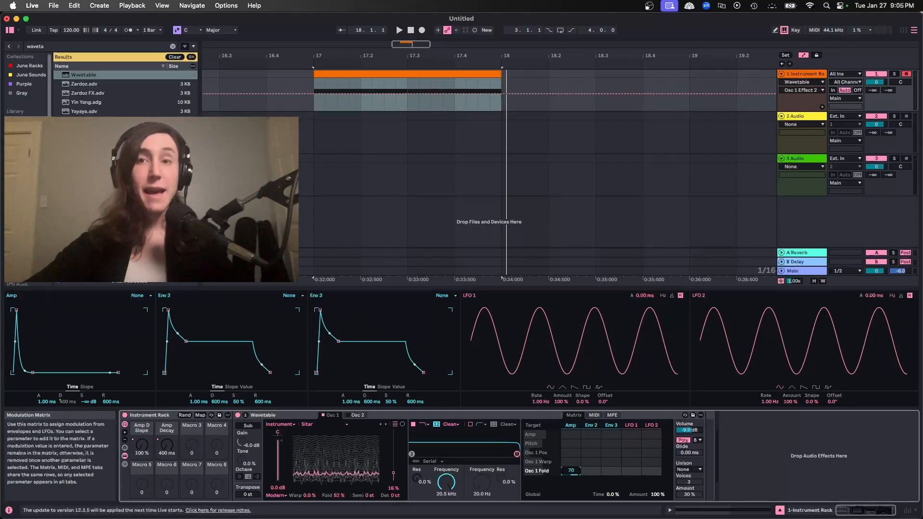
pyautogui.moveTo(571, 473); pyautogui.dragTo(570, 466)
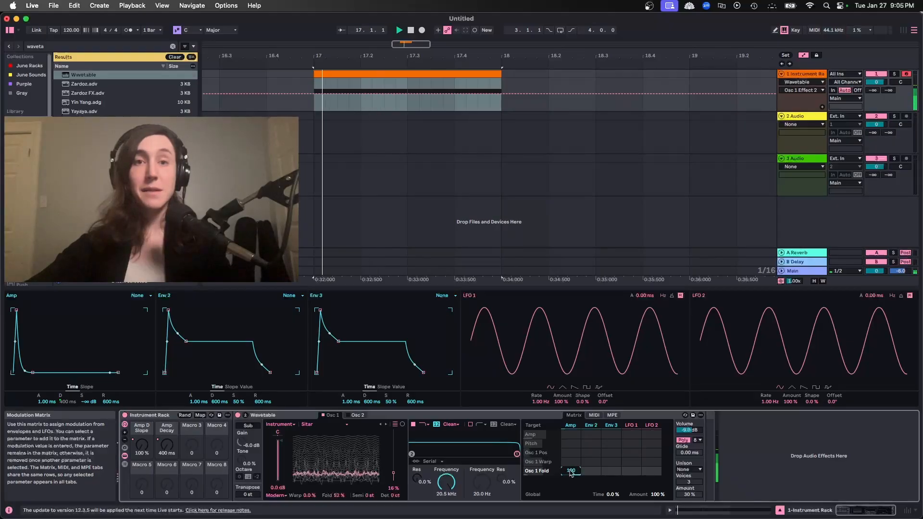
pyautogui.click(277, 496)
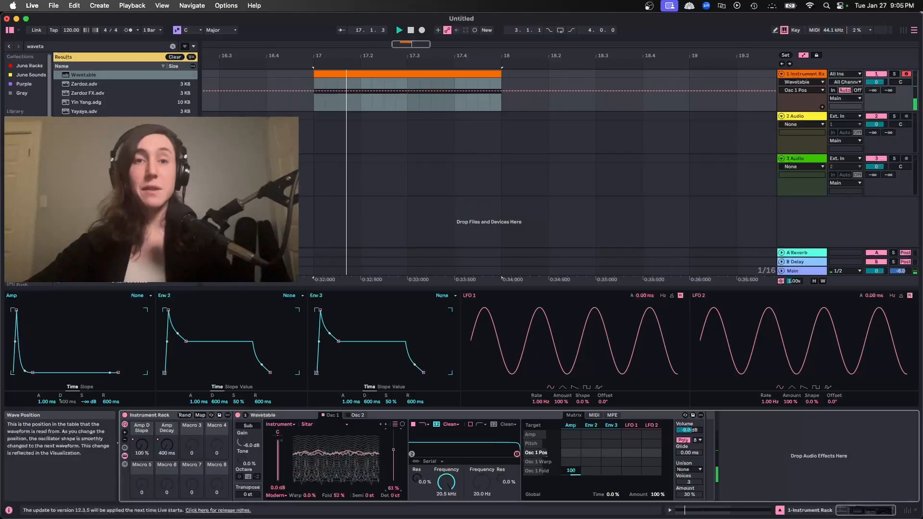
pyautogui.click(571, 462)
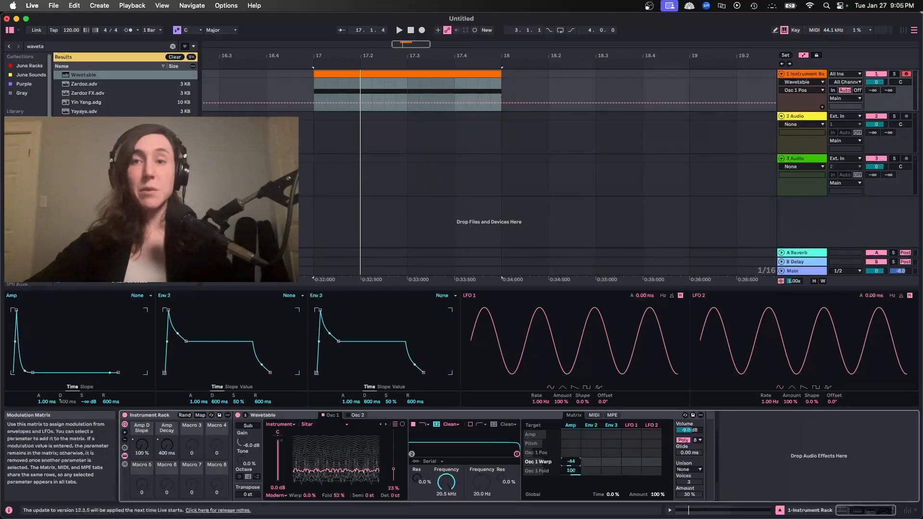
pyautogui.press('space')
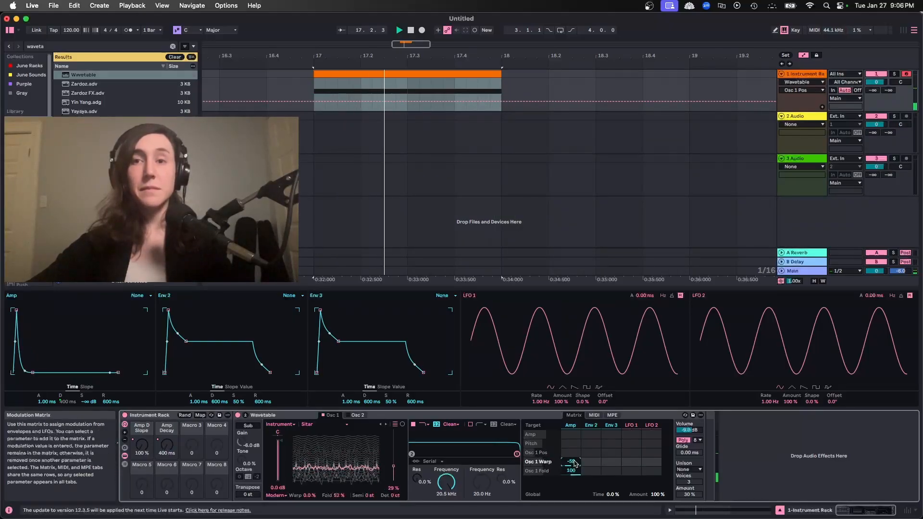
# Step: Enable oscillator 2 and try the wavetables of the Complex category
pyautogui.click(355, 416)
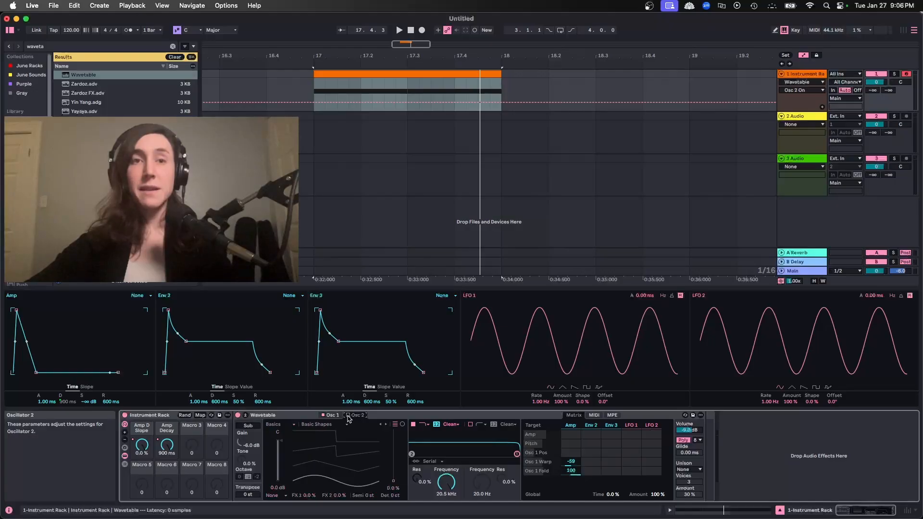
pyautogui.click(348, 416)
pyautogui.click(275, 425)
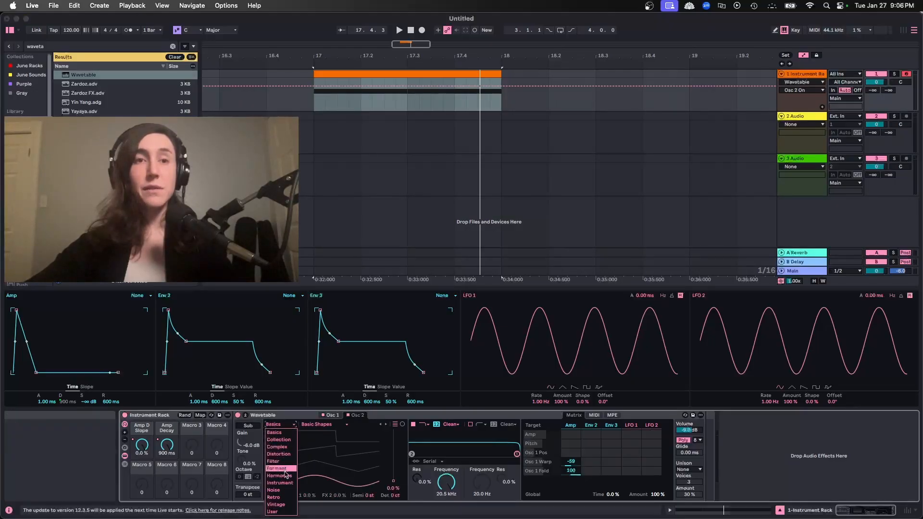
pyautogui.click(279, 447)
pyautogui.click(325, 425)
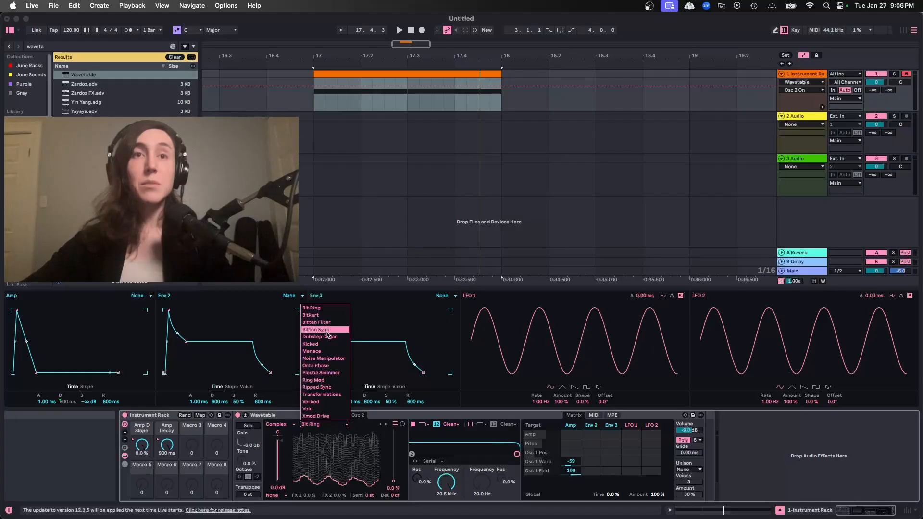
pyautogui.click(281, 424)
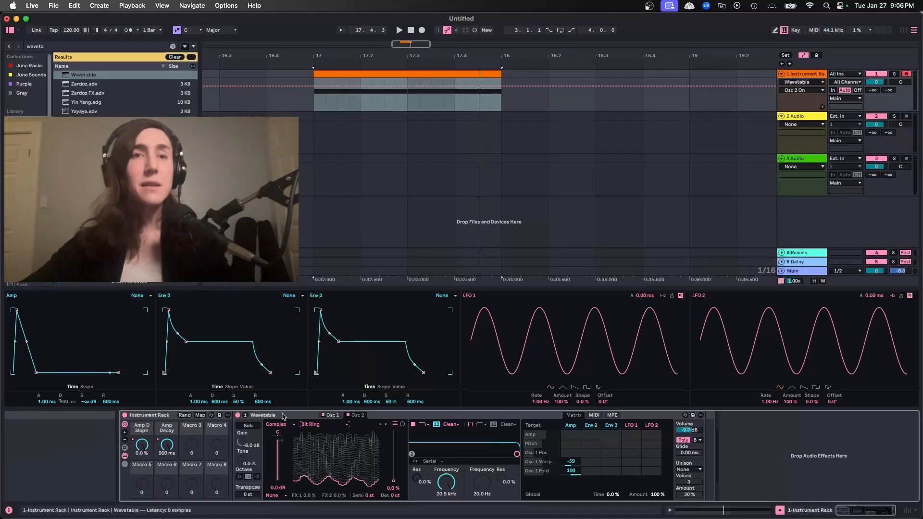
# Step: Choose the Distortion category's Freak wavetable for oscillator 2, with wave position 32% and an Amp envelope modulation of 77
pyautogui.click(281, 425)
pyautogui.click(290, 453)
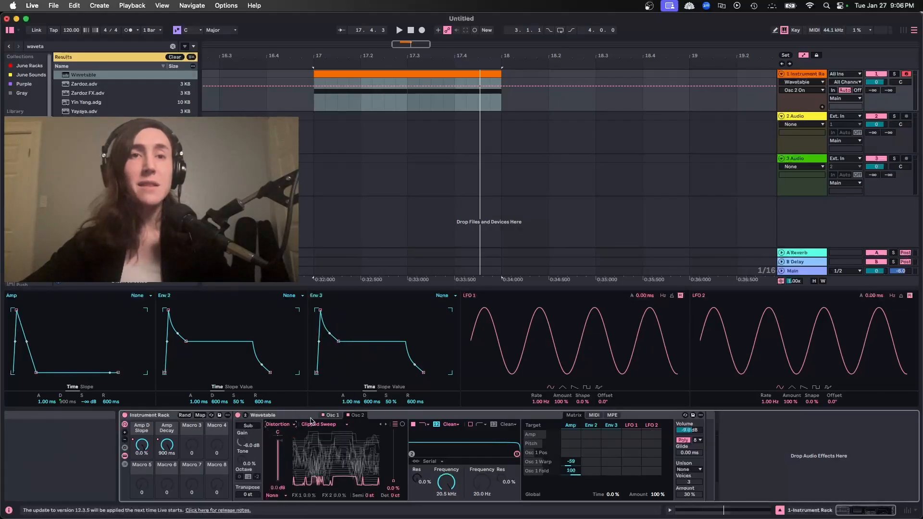
pyautogui.click(316, 425)
pyautogui.click(324, 447)
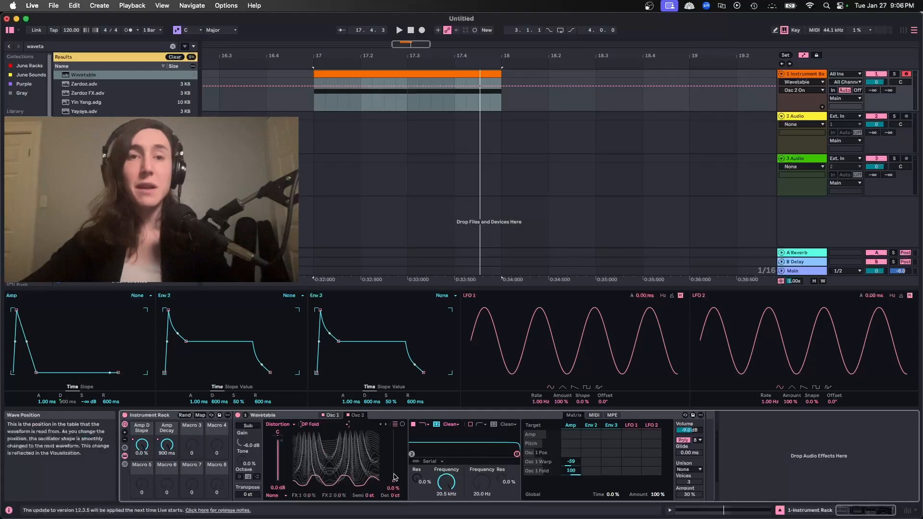
pyautogui.click(322, 424)
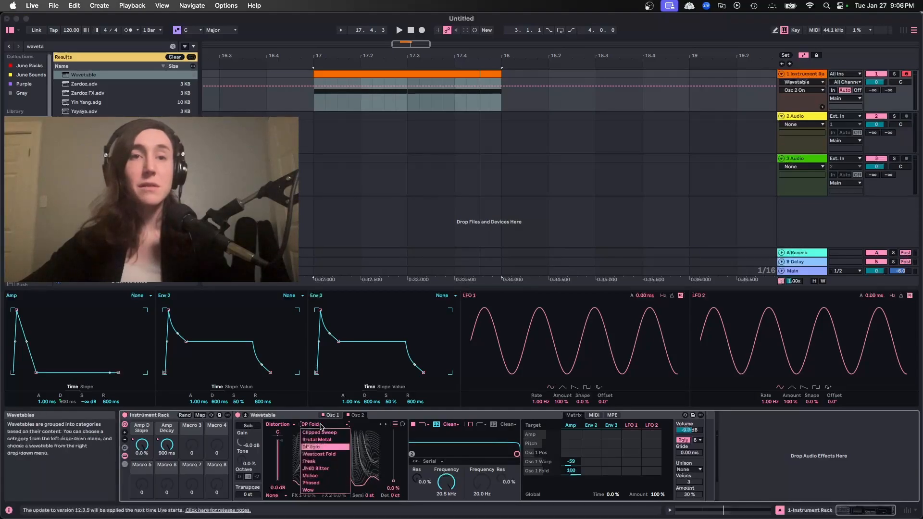
pyautogui.click(329, 461)
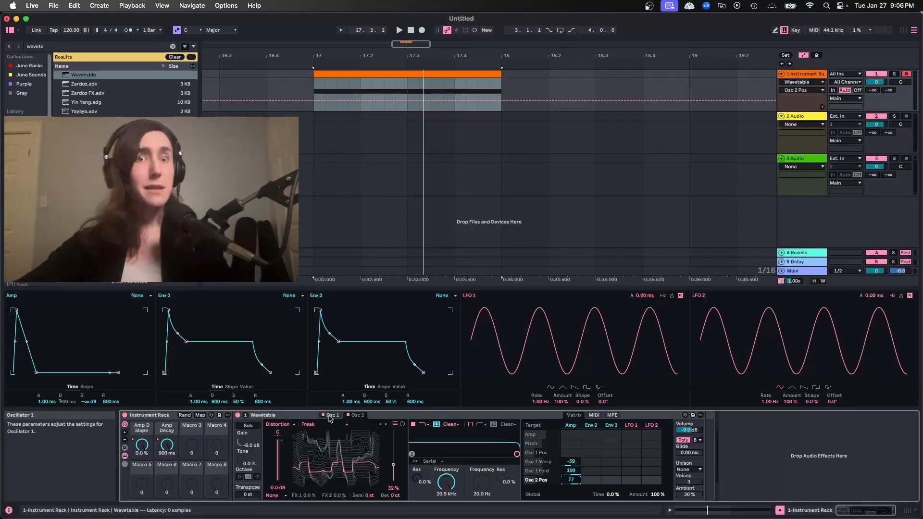
# Step: Tune oscillator 2 to 10 semitones with -50 cents detune and raise the Wavetable's overall volume
pyautogui.moveTo(395, 495); pyautogui.dragTo(397, 502)
pyautogui.press('space')
pyautogui.click(689, 431)
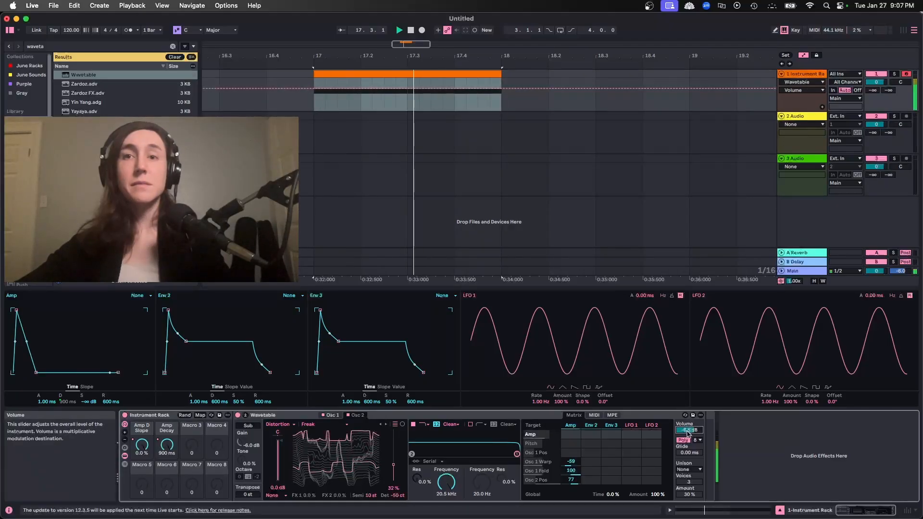
pyautogui.press('super+f')
pyautogui.write('@gas')
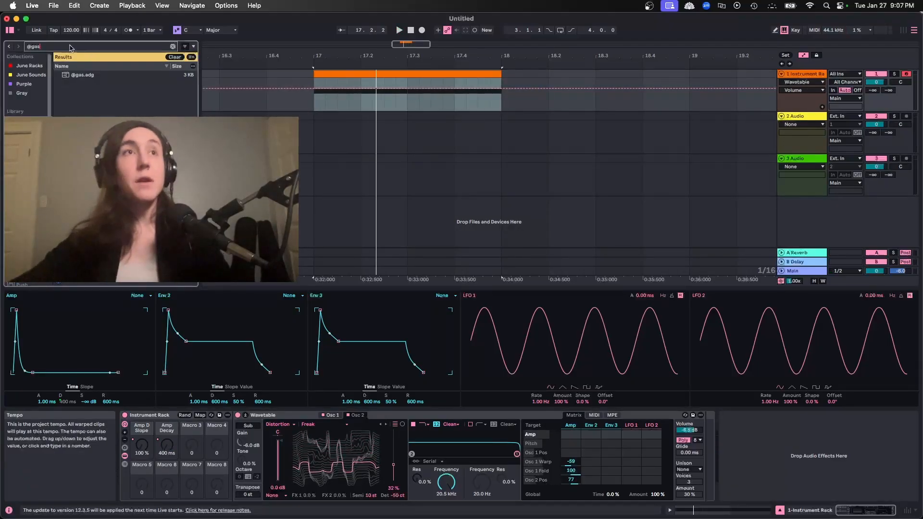
pyautogui.doubleClick(87, 76)
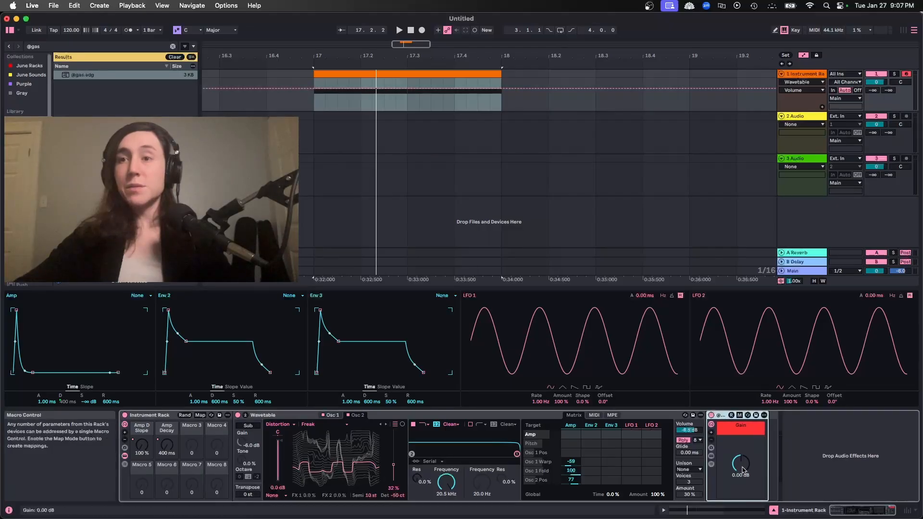
# Step: Map Gain to Macro 3 and automate it at 4.00 dB for the clip's first half and 0.00 dB for the second
pyautogui.press('super+m')
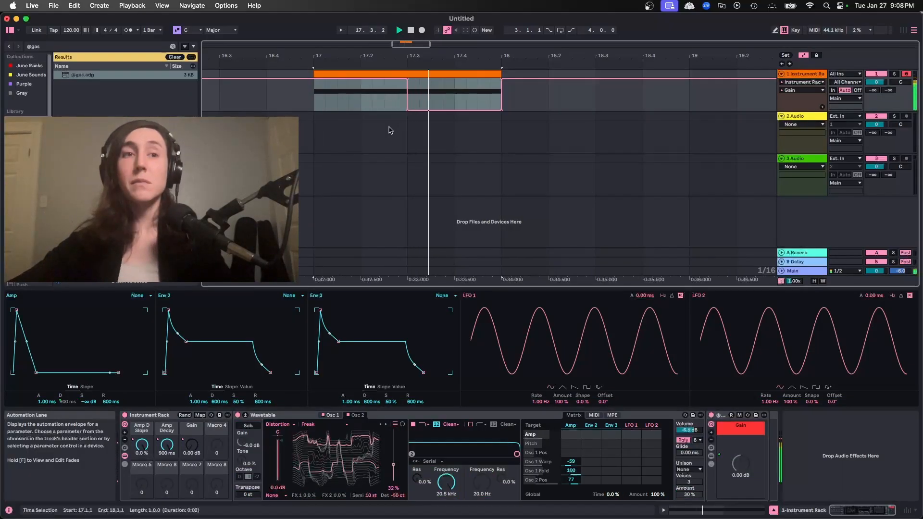
pyautogui.press('space')
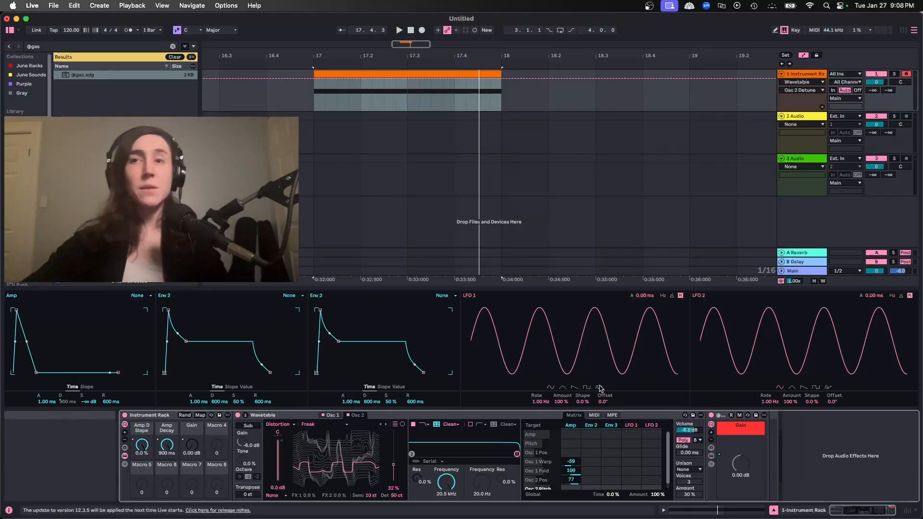
# Step: Set LFO 1 to the random waveform at 30.00 Hz with a 37° offset, and route it to Pitch at 48
pyautogui.click(600, 388)
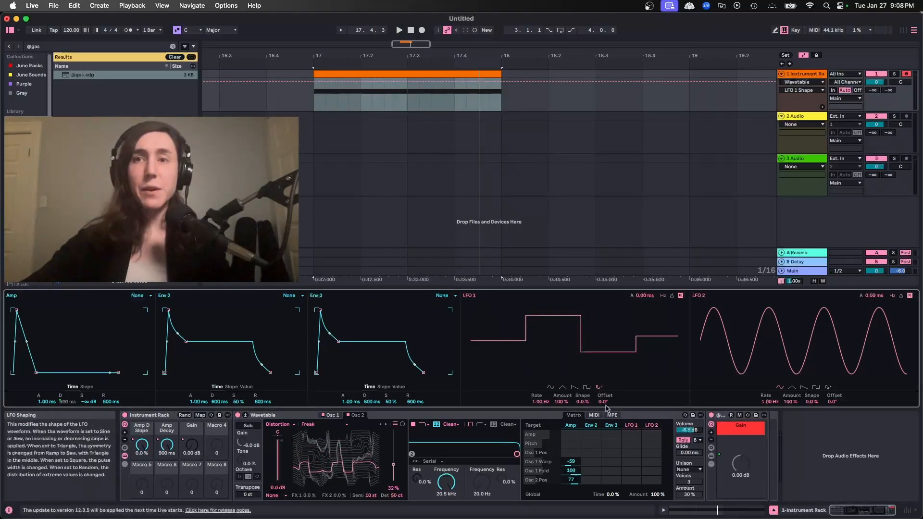
pyautogui.moveTo(606, 402); pyautogui.dragTo(606, 385)
pyautogui.moveTo(541, 402); pyautogui.dragTo(541, 356)
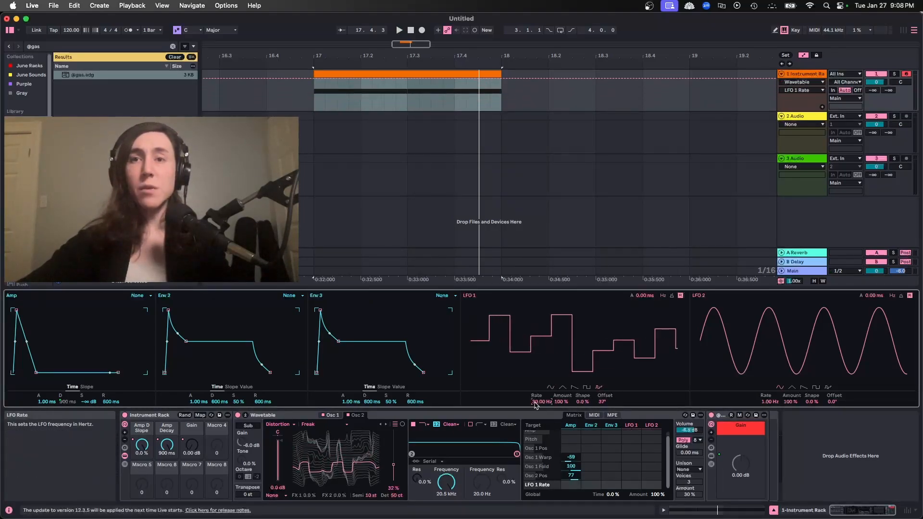
pyautogui.moveTo(629, 441); pyautogui.dragTo(654, 426)
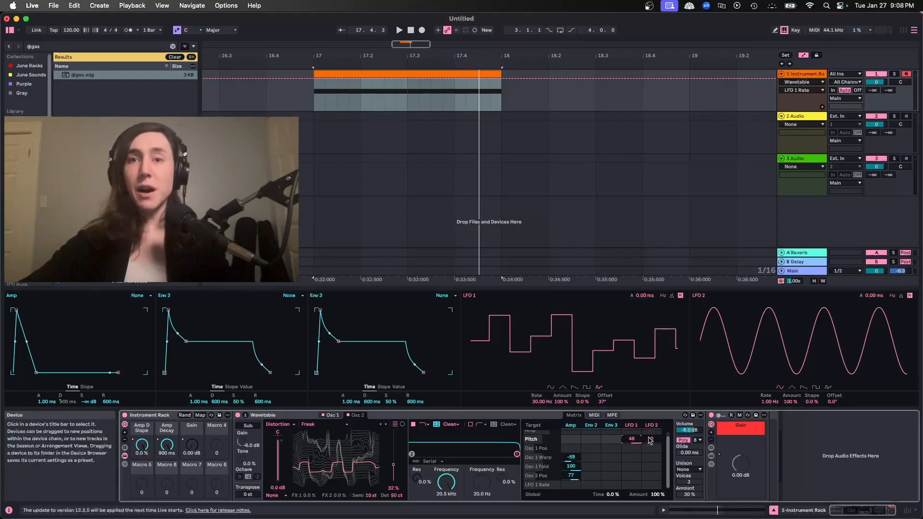
pyautogui.scroll(1, 644, 453)
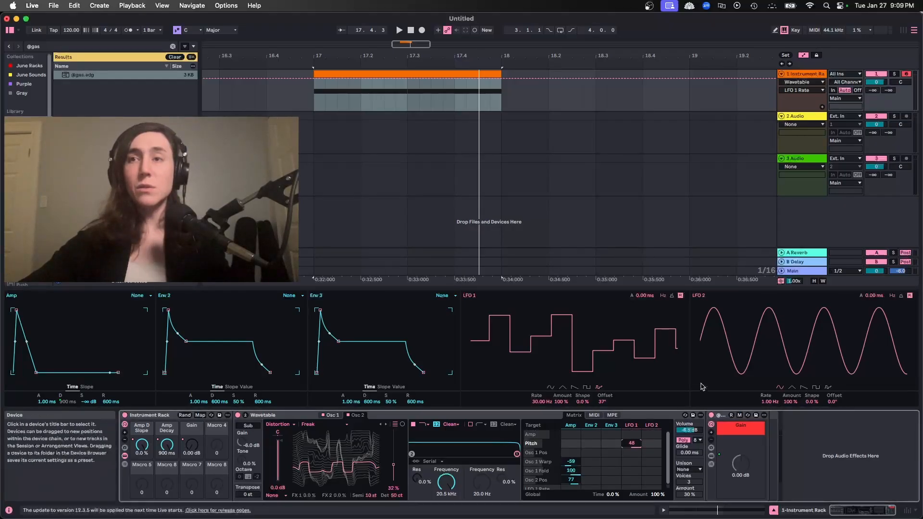
# Step: Set LFO 2 to random at 26.62 Hz, modulating Osc 2 Pitch by -20.2, and route LFO 1 to Osc 1 Pitch at 24
pyautogui.click(828, 388)
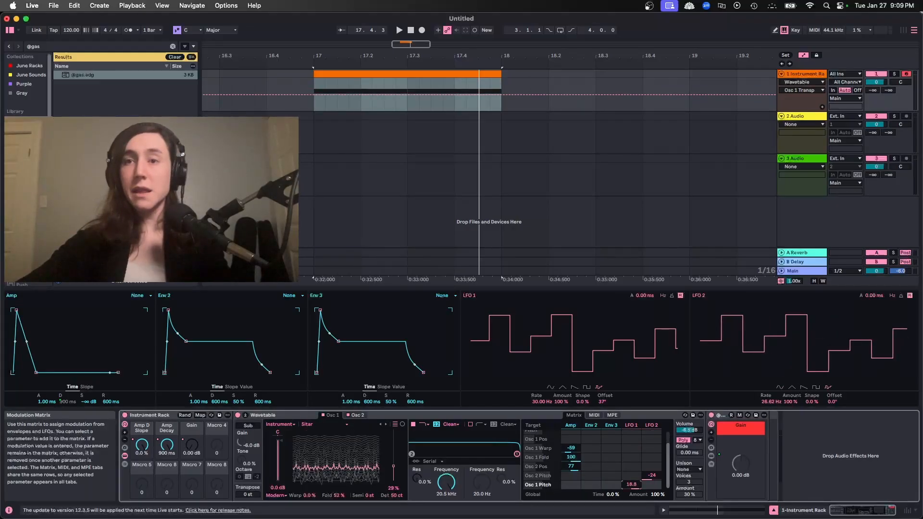
pyautogui.press('space')
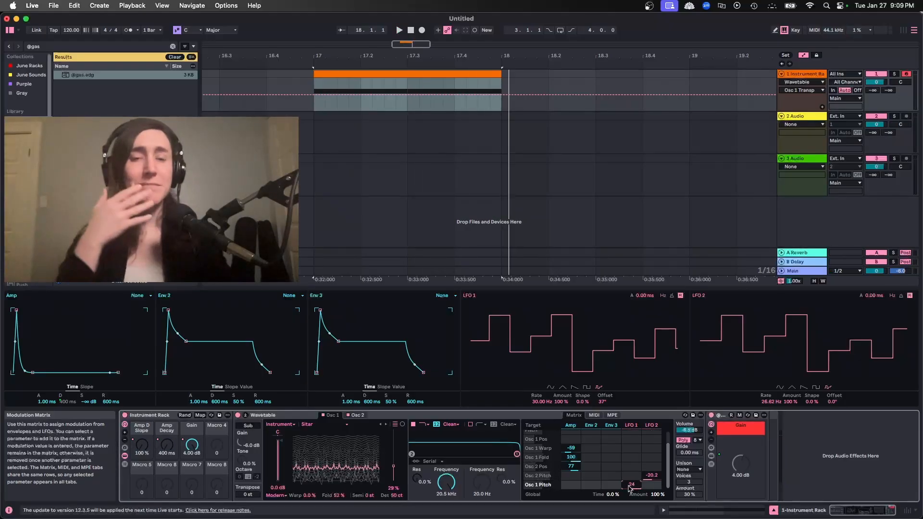
pyautogui.click(70, 48)
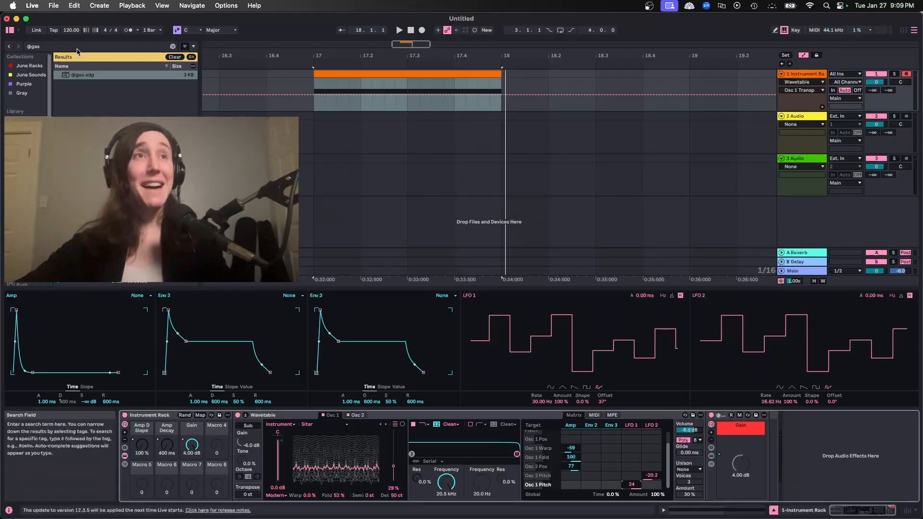
pyautogui.write('@ff')
pyautogui.press('Down')
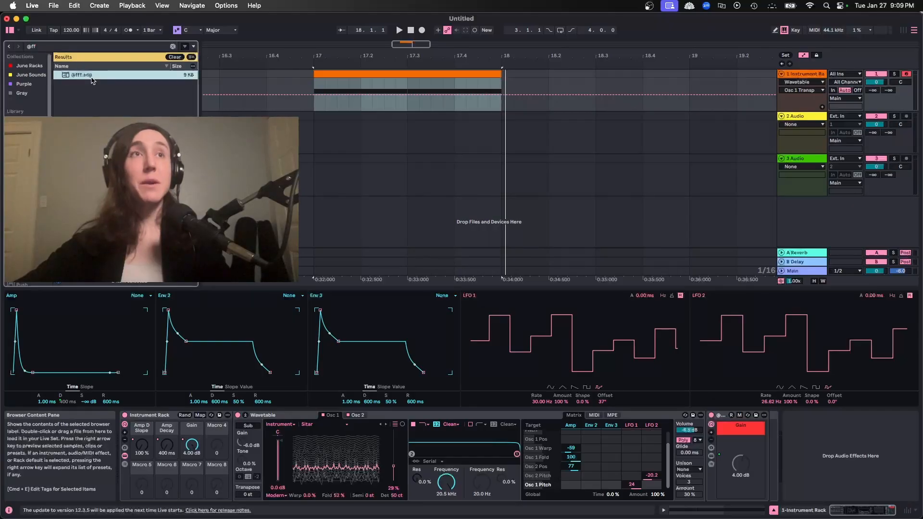
pyautogui.press('Return')
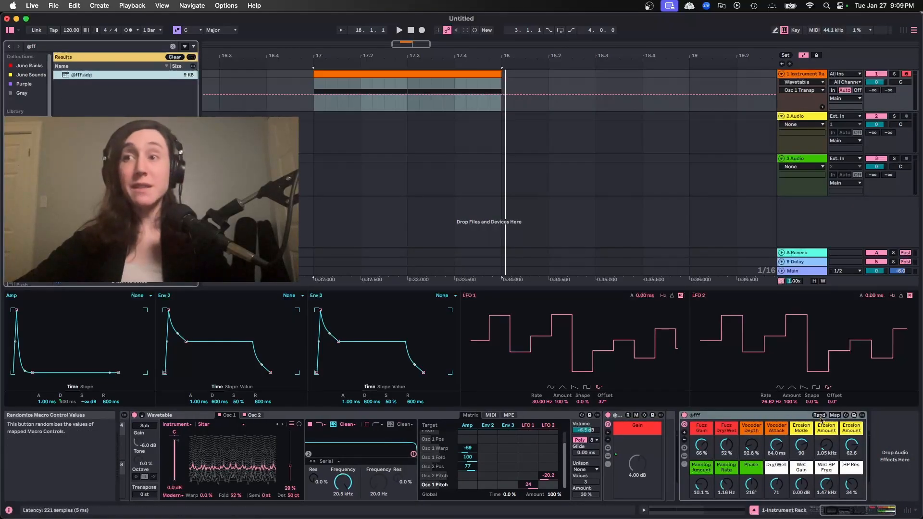
pyautogui.click(820, 416)
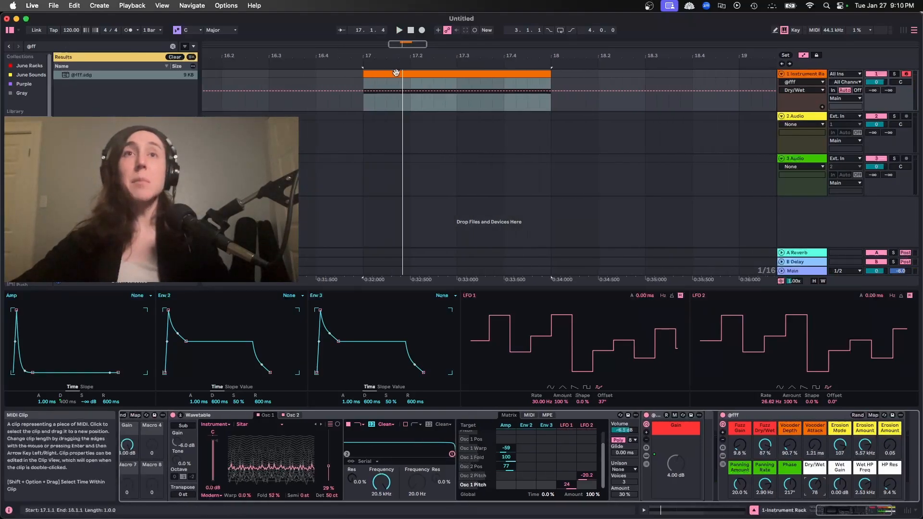
pyautogui.doubleClick(396, 73)
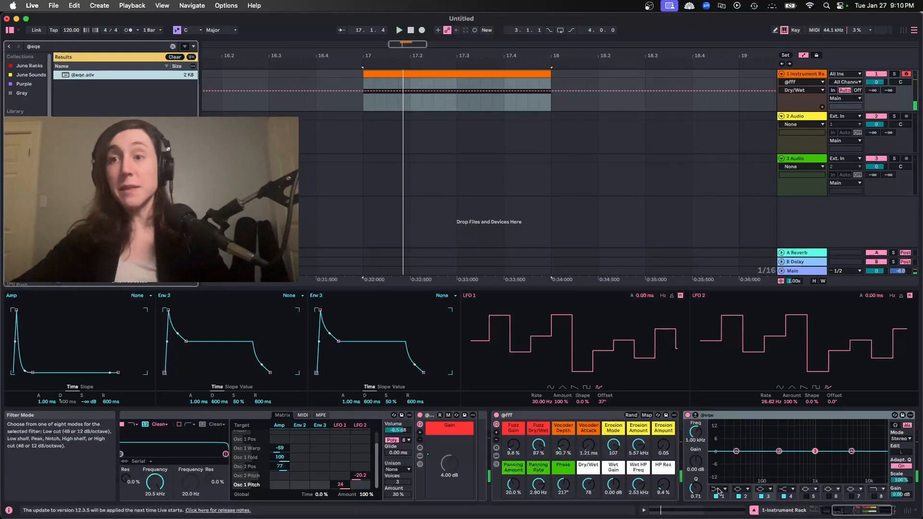
pyautogui.click(631, 415)
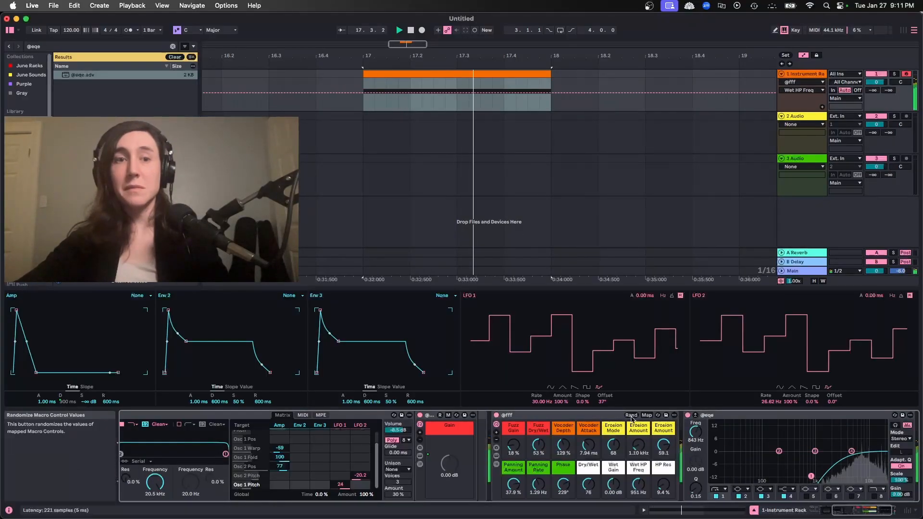
pyautogui.click(632, 416)
pyautogui.moveTo(588, 485); pyautogui.dragTo(588, 493)
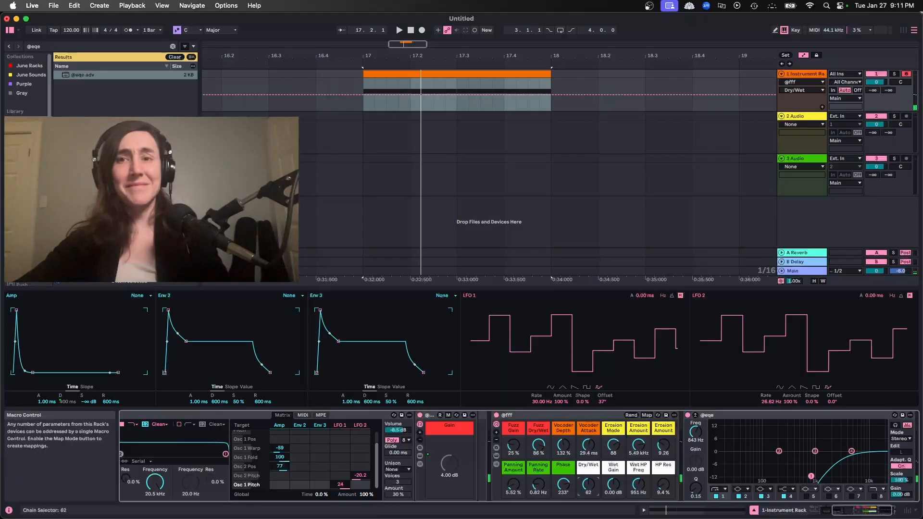
pyautogui.click(570, 416)
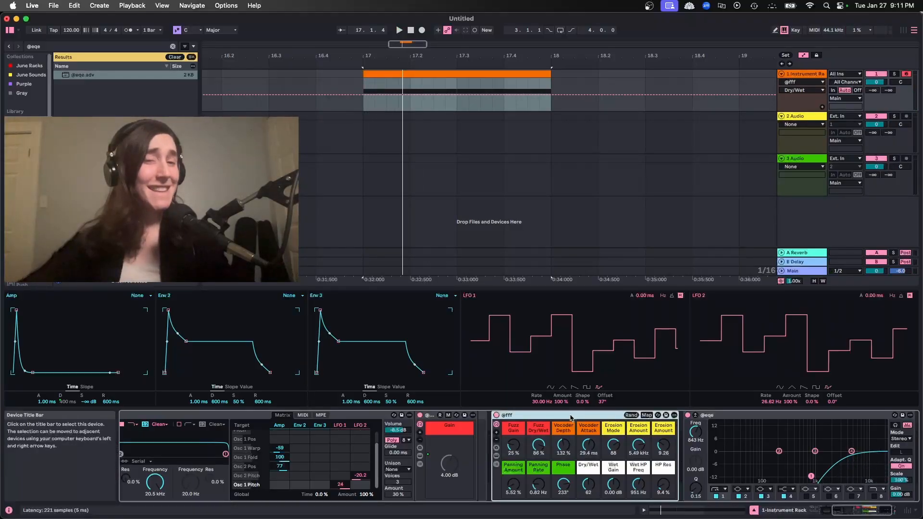
pyautogui.press('Delete')
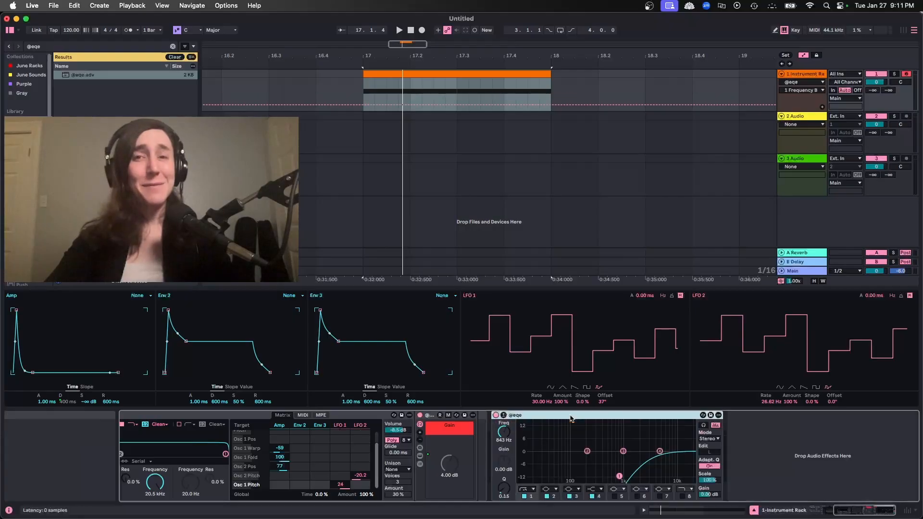
pyautogui.press('space')
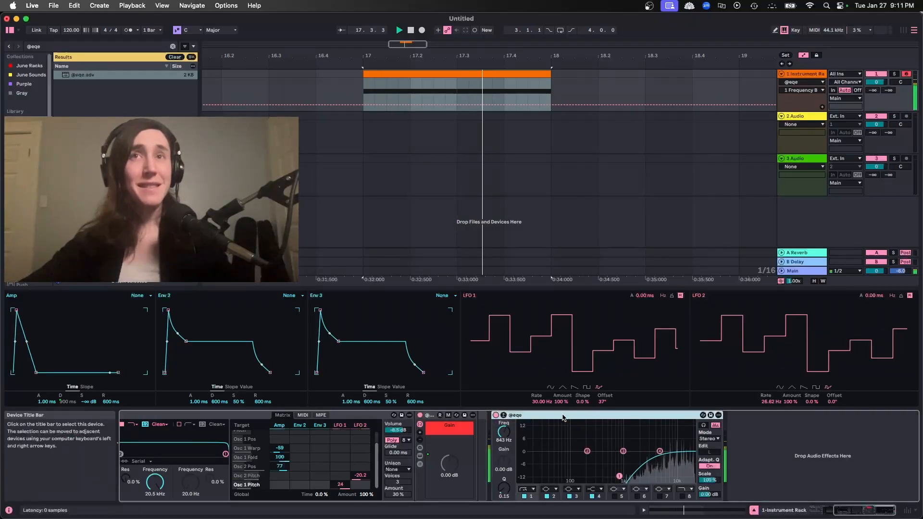
pyautogui.press('space')
pyautogui.press('space')
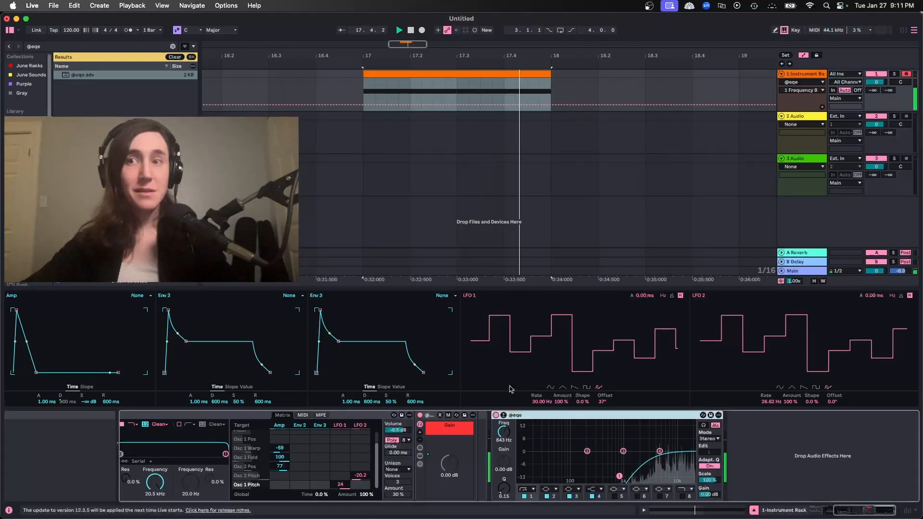
# Step: Play the clip with its MIDI notes open for review, and return to the instrument track's device chain
pyautogui.click(645, 510)
pyautogui.press('space')
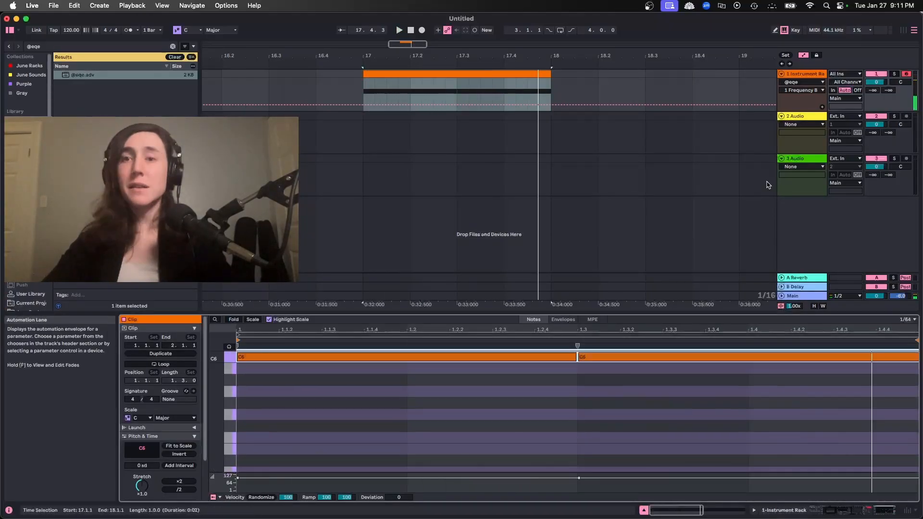
pyautogui.press('space')
pyautogui.press('space')
pyautogui.press('space')
pyautogui.press('space')
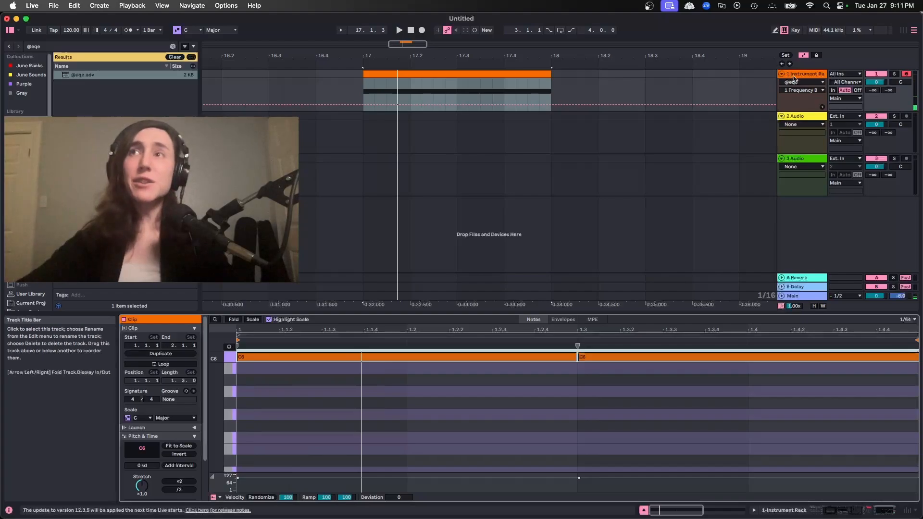
pyautogui.press('space')
pyautogui.click(800, 75)
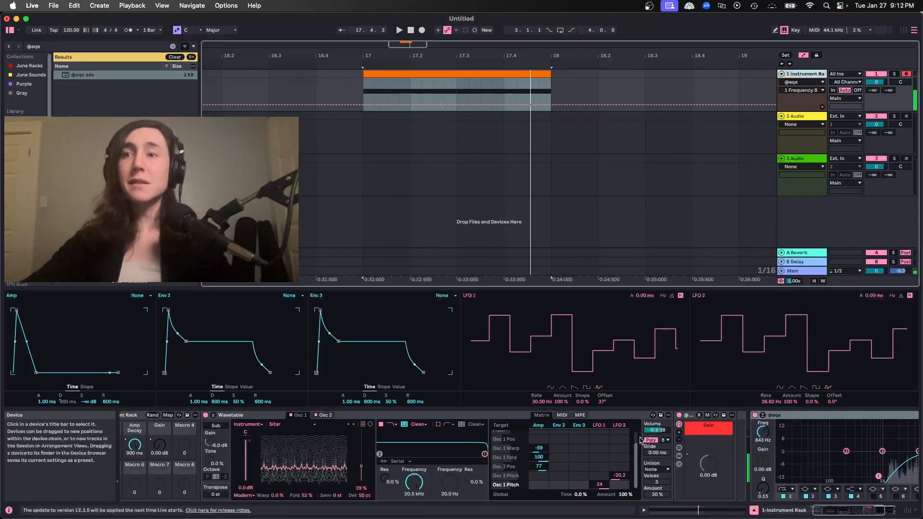
pyautogui.click(95, 46)
pyautogui.write('@sftr')
pyautogui.doubleClick(81, 75)
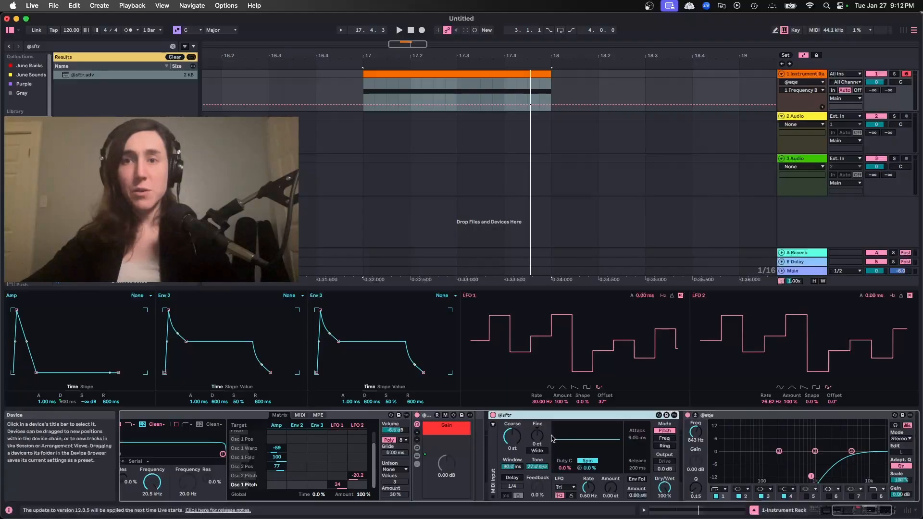
pyautogui.click(566, 487)
pyautogui.click(589, 476)
pyautogui.moveTo(589, 469); pyautogui.dragTo(586, 505)
pyautogui.press('space')
pyautogui.press('space')
pyautogui.press('space')
pyautogui.press('space')
pyautogui.press('space')
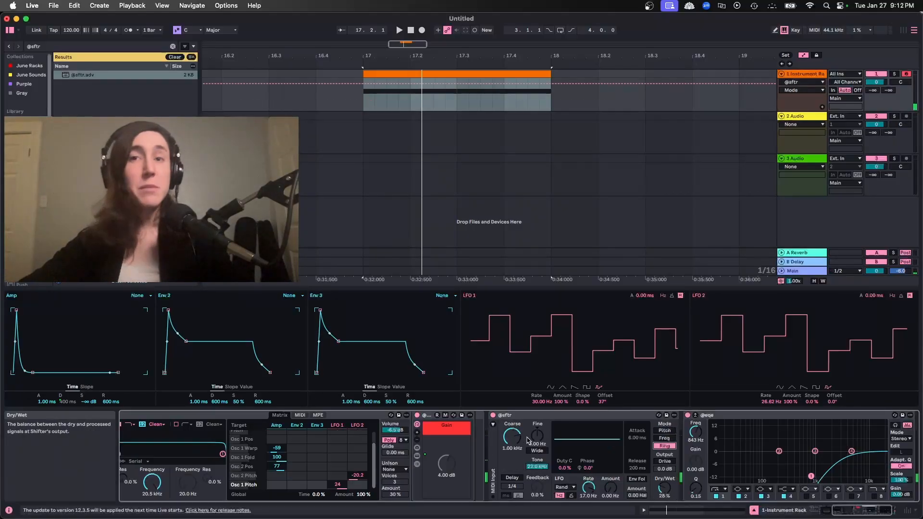
# Step: Switch the Shifter to Freq mode at 0.00 Hz with an S&H LFO at 15.8 Hz and 5.00 kHz amount, and raise its Dry/Wet
pyautogui.moveTo(507, 433); pyautogui.dragTo(507, 424)
pyautogui.press('space')
pyautogui.press('space')
pyautogui.press('space')
pyautogui.click(665, 438)
pyautogui.click(666, 490)
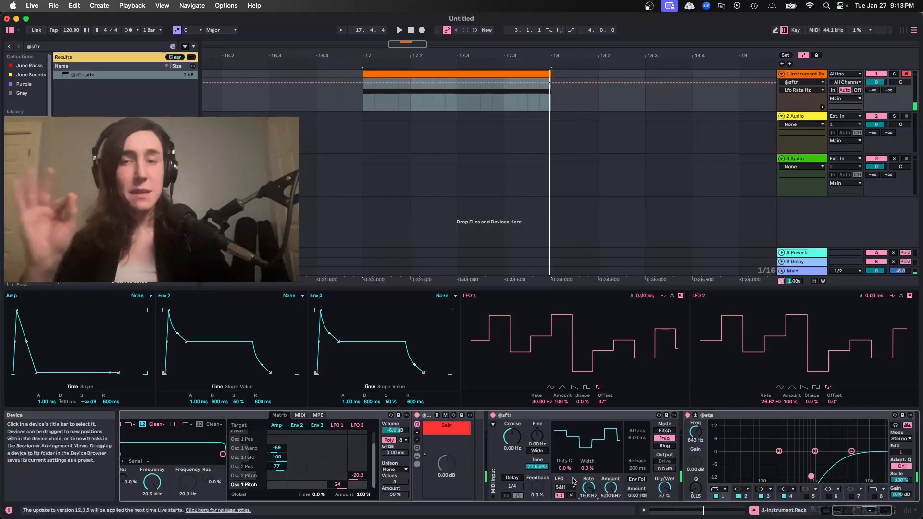
pyautogui.click(88, 47)
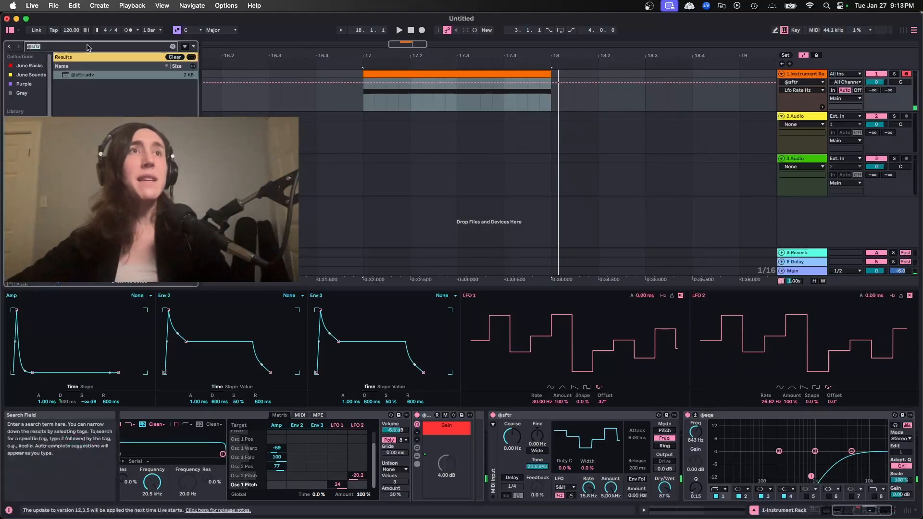
pyautogui.write('@rev')
pyautogui.moveTo(89, 75); pyautogui.dragTo(902, 501)
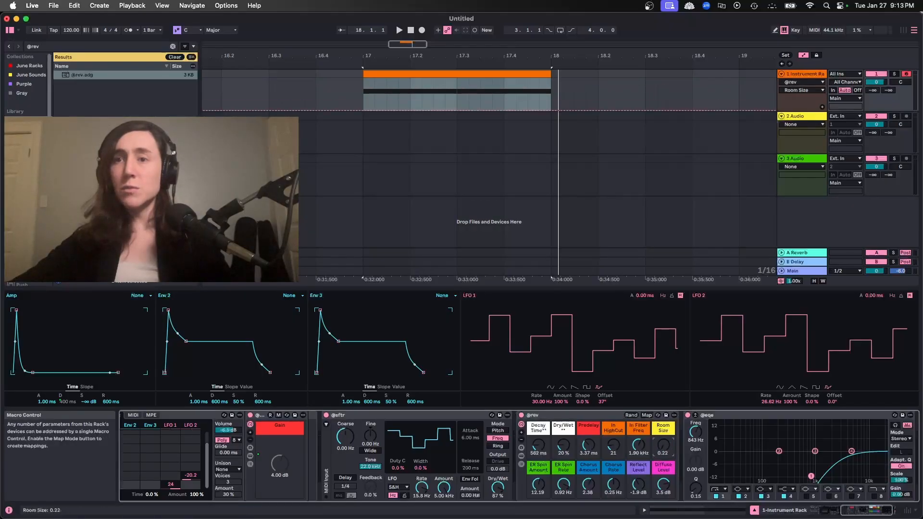
pyautogui.moveTo(663, 487); pyautogui.dragTo(664, 479)
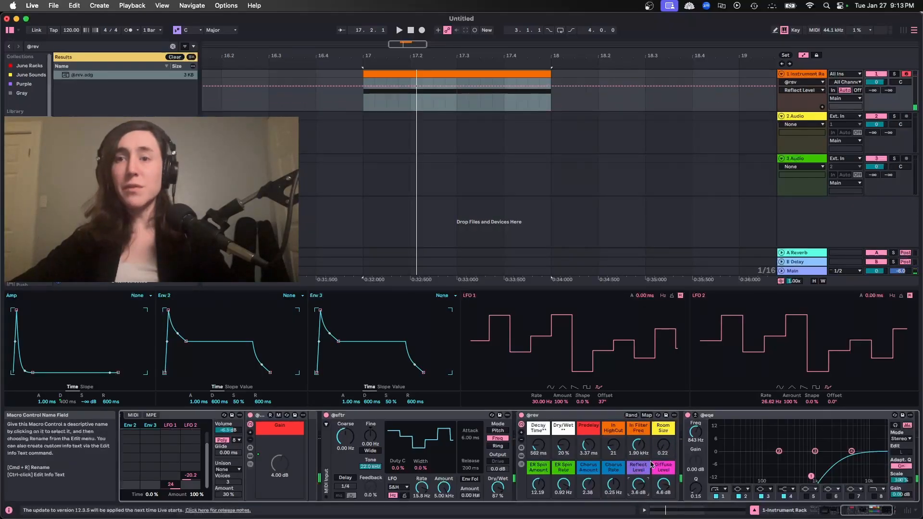
pyautogui.moveTo(639, 484); pyautogui.dragTo(639, 481)
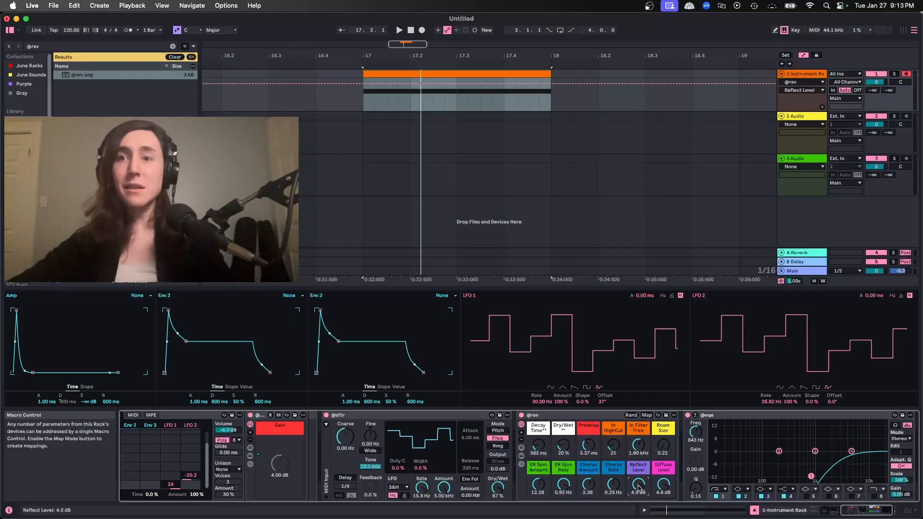
# Step: Randomize the reverb macros, set Room Size 0.22, Reflect Level 4.9 dB and Diffuse Level 5.1 dB, and move the EQ's low cut to 1.14 kHz
pyautogui.moveTo(664, 485); pyautogui.dragTo(664, 487)
pyautogui.press('space')
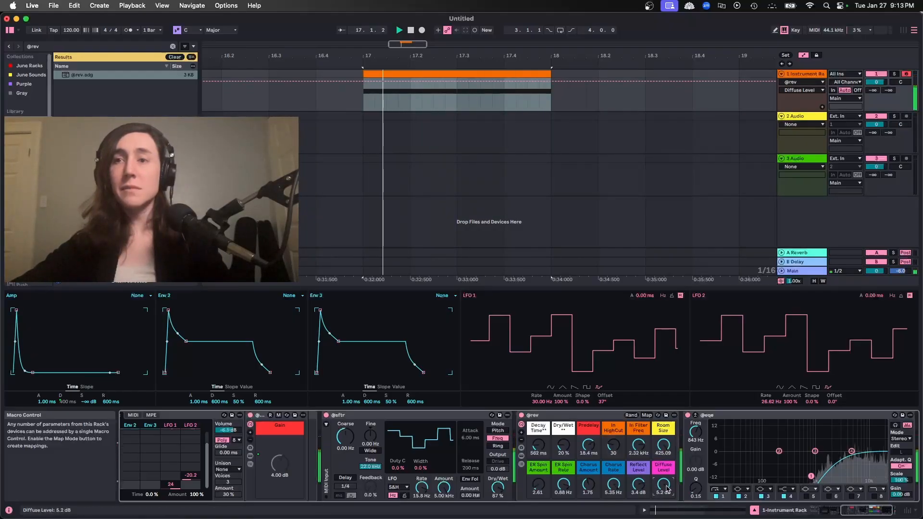
pyautogui.press('space')
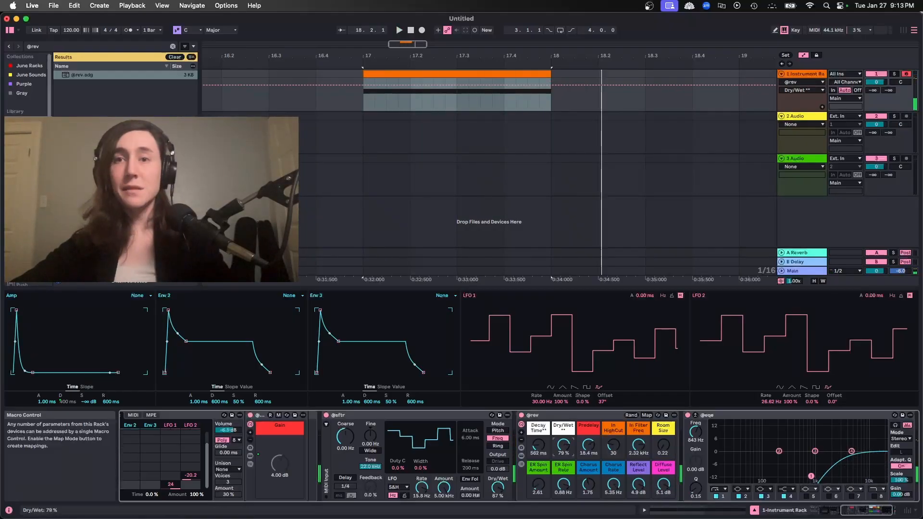
pyautogui.press('space')
pyautogui.press('space')
pyautogui.press('space')
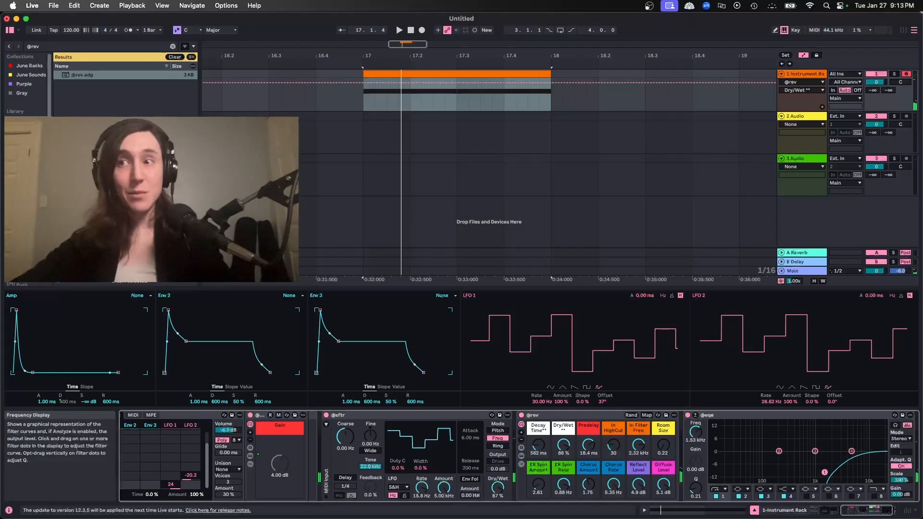
pyautogui.moveTo(825, 472); pyautogui.dragTo(822, 473)
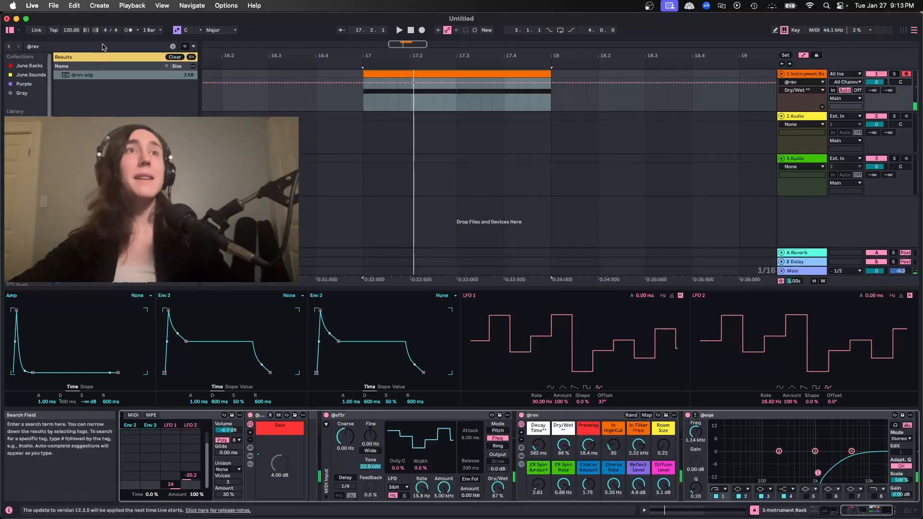
pyautogui.click(103, 47)
pyautogui.write('@')
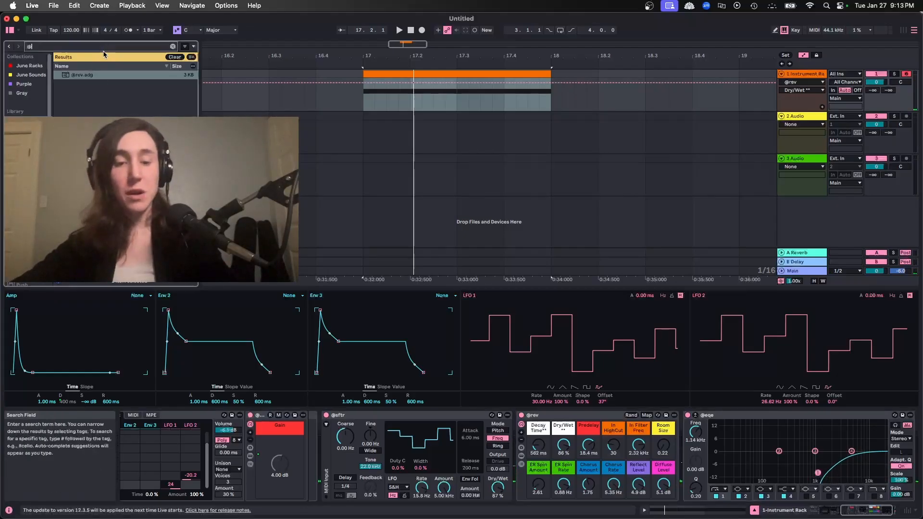
pyautogui.write('sat')
pyautogui.doubleClick(106, 77)
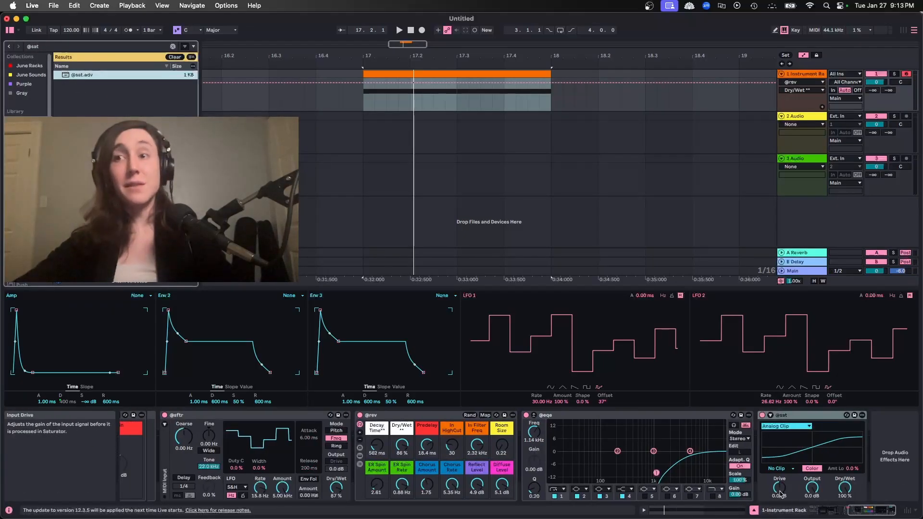
pyautogui.moveTo(781, 495); pyautogui.dragTo(815, 505)
pyautogui.press('space')
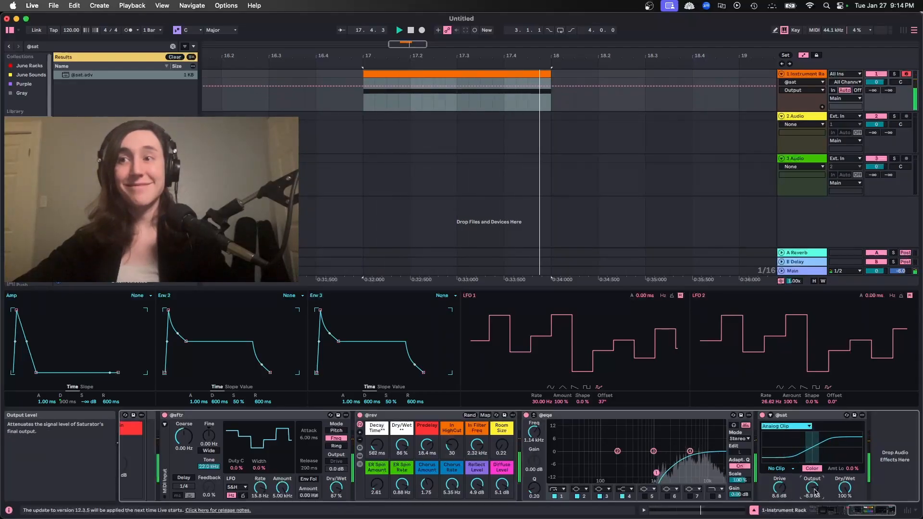
# Step: Set the Saturator's curve type to Waveshaper, with Drive 81%, Curve 84%, Depth 81%, Linear 79%, Damp 20% and Period 20%
pyautogui.click(787, 427)
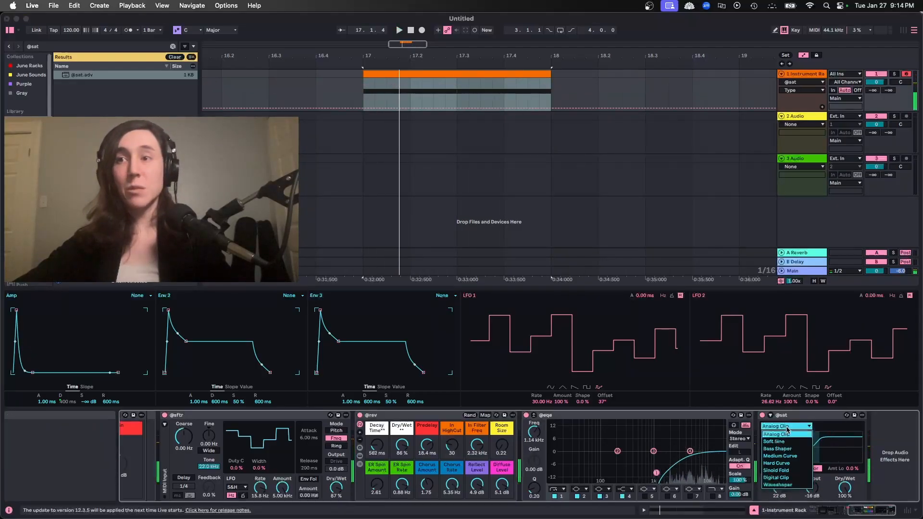
pyautogui.click(785, 463)
pyautogui.click(785, 427)
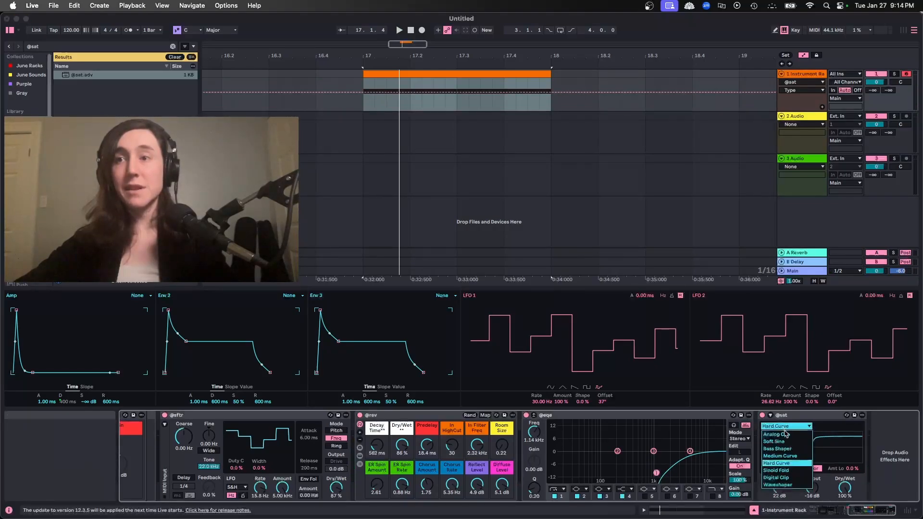
pyautogui.click(787, 478)
pyautogui.click(785, 427)
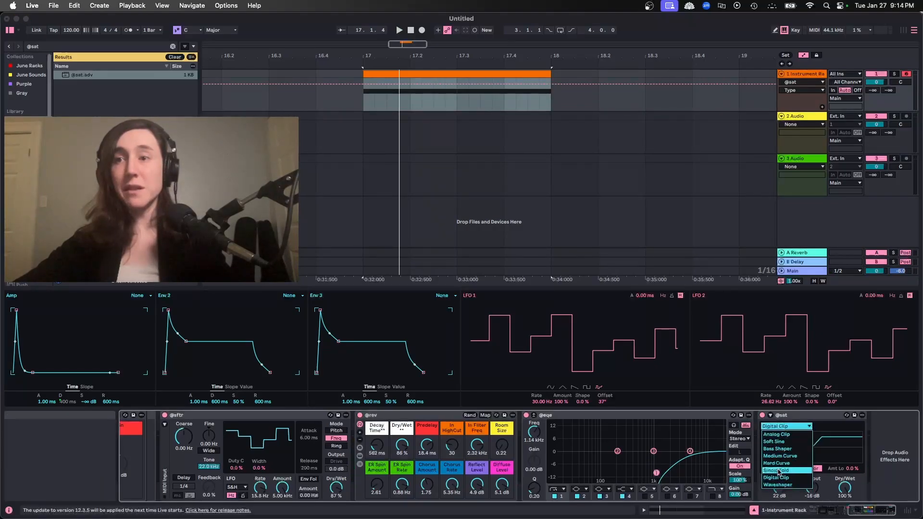
pyautogui.click(778, 485)
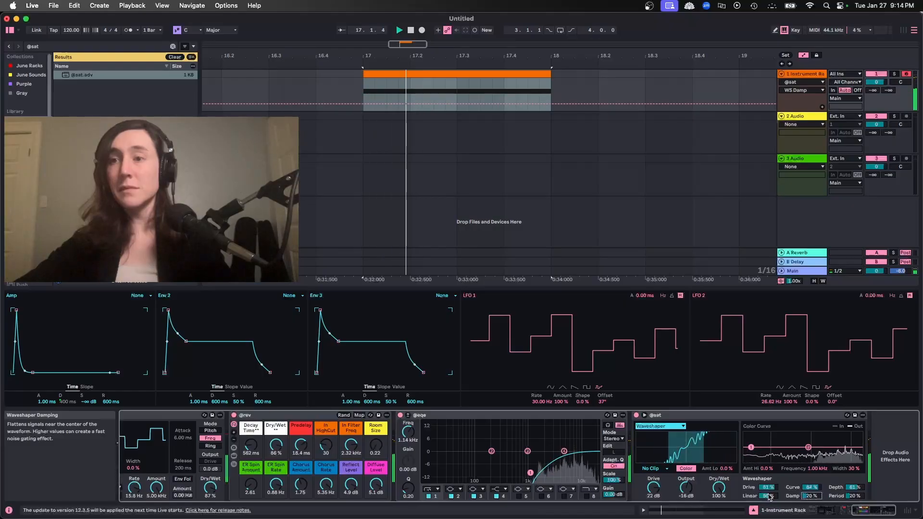
pyautogui.moveTo(768, 496)
pyautogui.mouseDown()
pyautogui.moveTo(768, 477)
pyautogui.moveTo(768, 485)
pyautogui.mouseUp()
# Step: Move the EQ after the Saturator, and set its low cut to 4.74 kHz and its output gain to 0.75 dB
pyautogui.moveTo(577, 415); pyautogui.dragTo(871, 442)
pyautogui.moveTo(773, 474); pyautogui.dragTo(825, 453)
pyautogui.press('space')
pyautogui.press('space')
pyautogui.press('space')
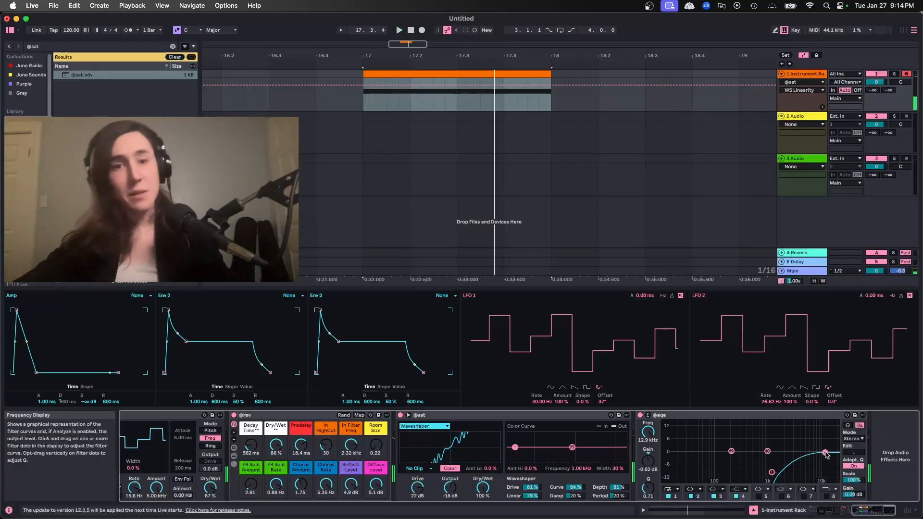
pyautogui.click(768, 451)
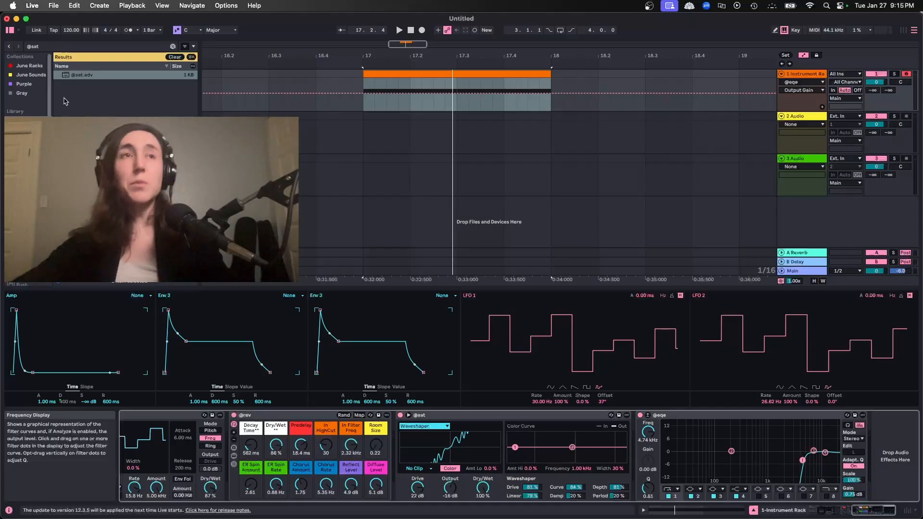
pyautogui.click(57, 48)
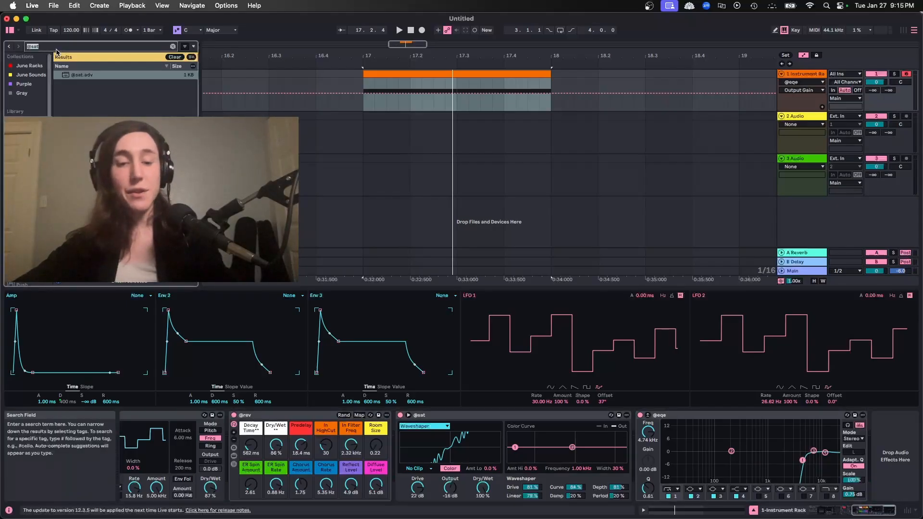
pyautogui.write('@sftr')
pyautogui.press('Return')
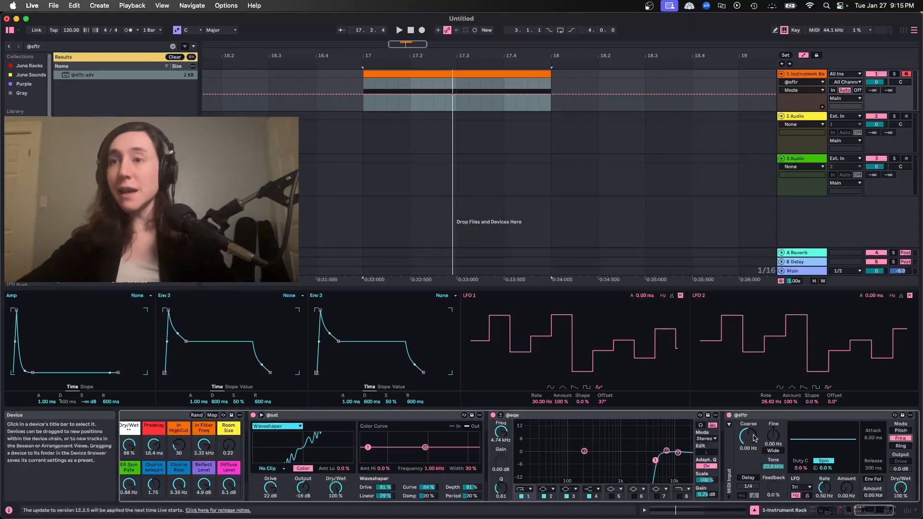
pyautogui.moveTo(773, 435); pyautogui.dragTo(771, 437)
pyautogui.press('space')
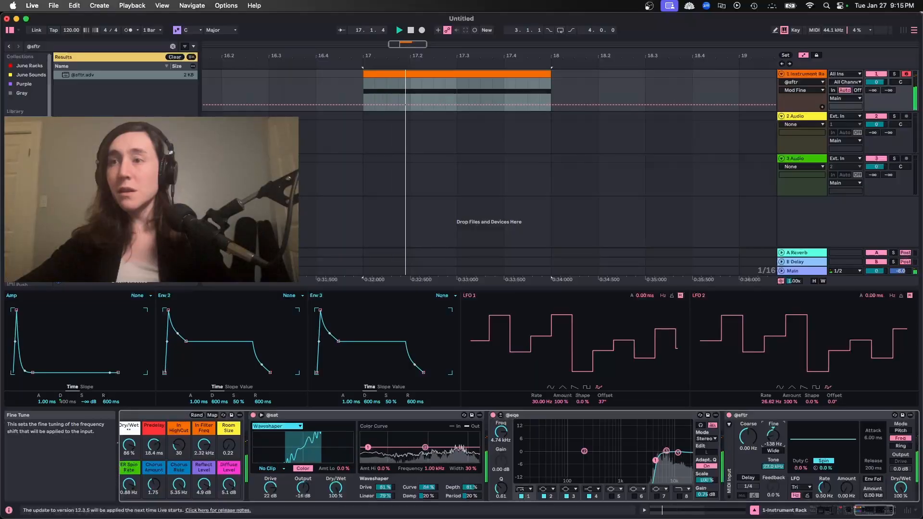
# Step: Move the second Shifter before the EQ in Pitch mode at 12 st, and lower the EQ's low cut to 1.60 kHz
pyautogui.moveTo(770, 416); pyautogui.dragTo(506, 381)
pyautogui.press('space')
pyautogui.press('space')
pyautogui.press('space')
pyautogui.moveTo(511, 436); pyautogui.dragTo(513, 442)
pyautogui.press('space')
pyautogui.press('space')
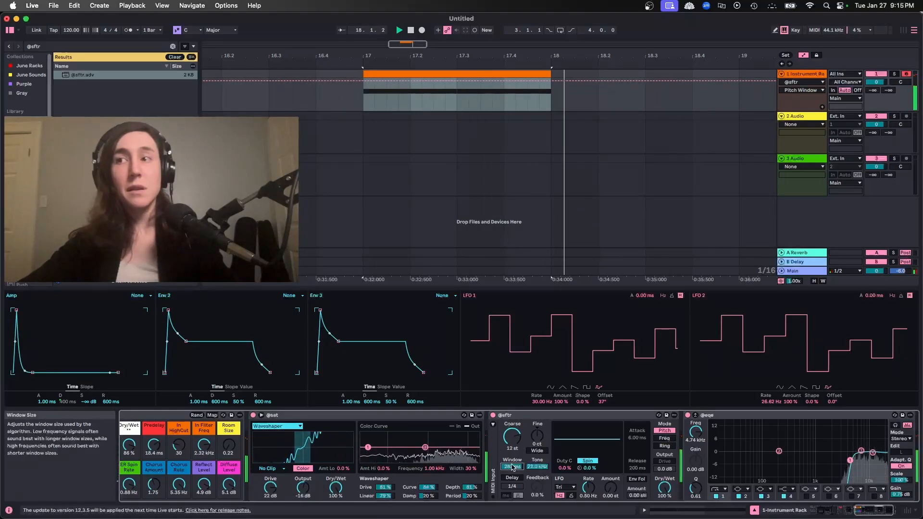
pyautogui.moveTo(850, 461); pyautogui.dragTo(826, 461)
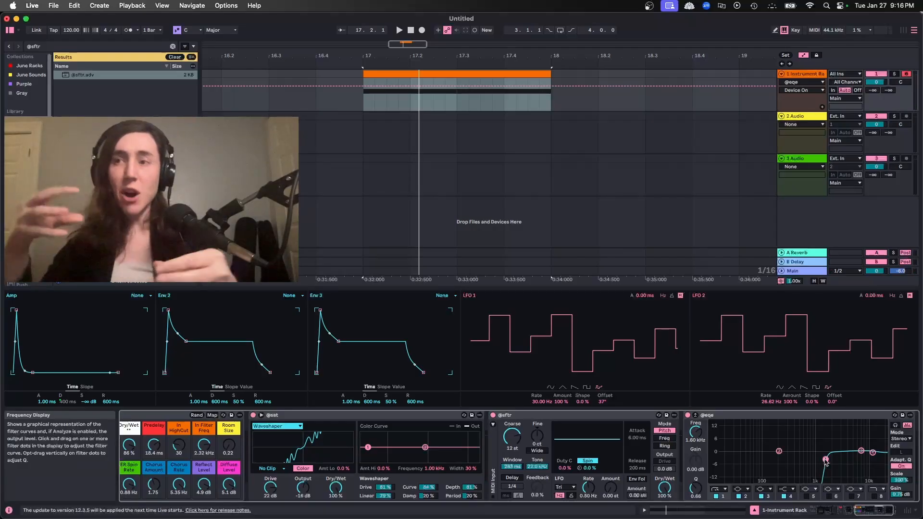
pyautogui.hscroll(2, 825, 461)
pyautogui.click(89, 47)
pyautogui.write('@fad')
pyautogui.press('Return')
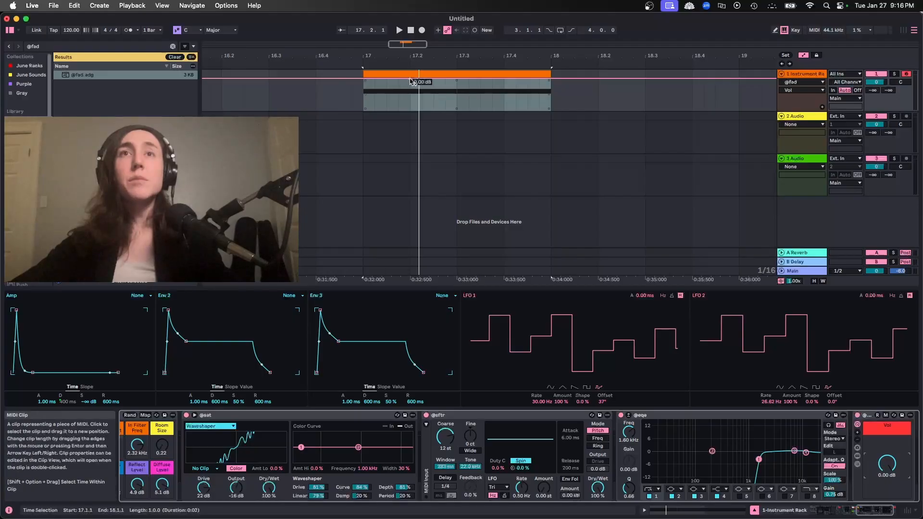
pyautogui.click(371, 81)
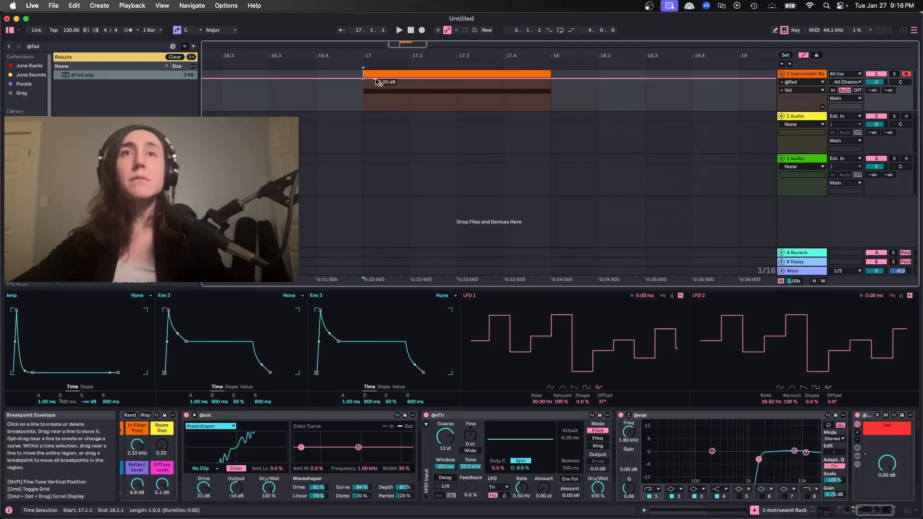
pyautogui.press('space')
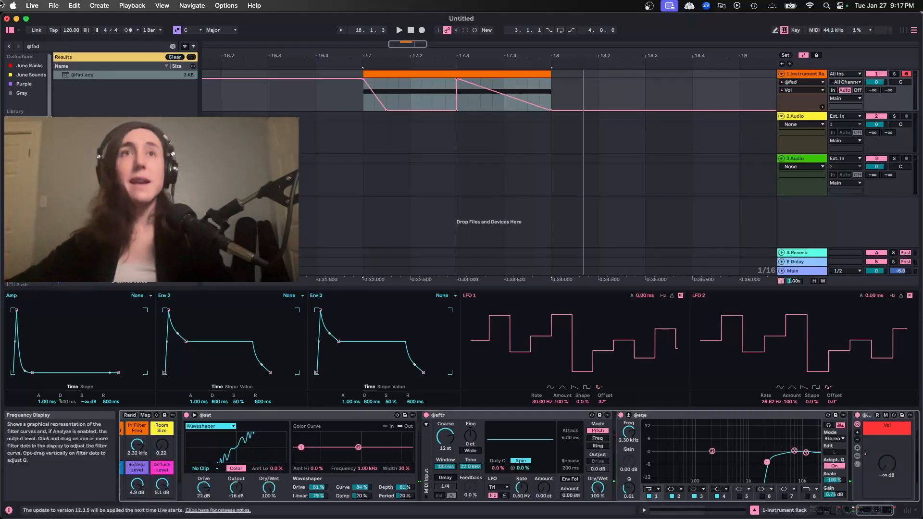
pyautogui.press('super+f')
pyautogui.write('@gas')
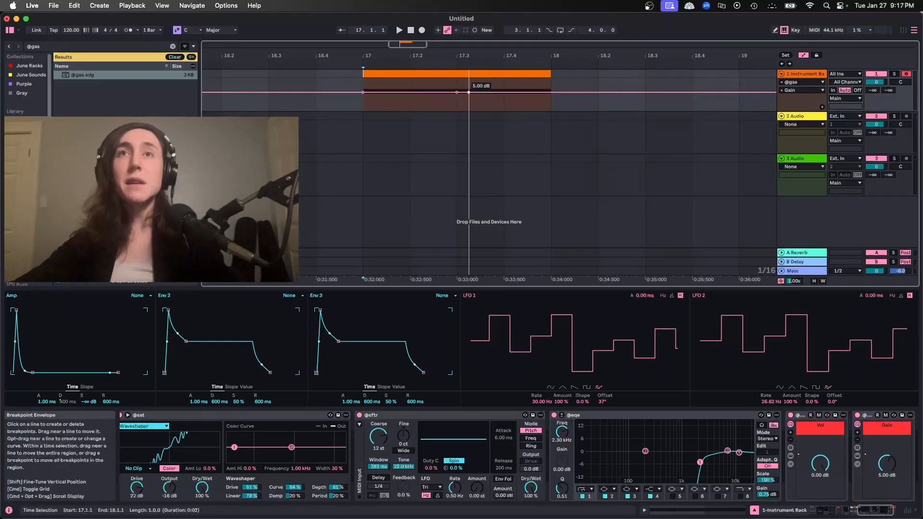
pyautogui.rightClick(469, 92)
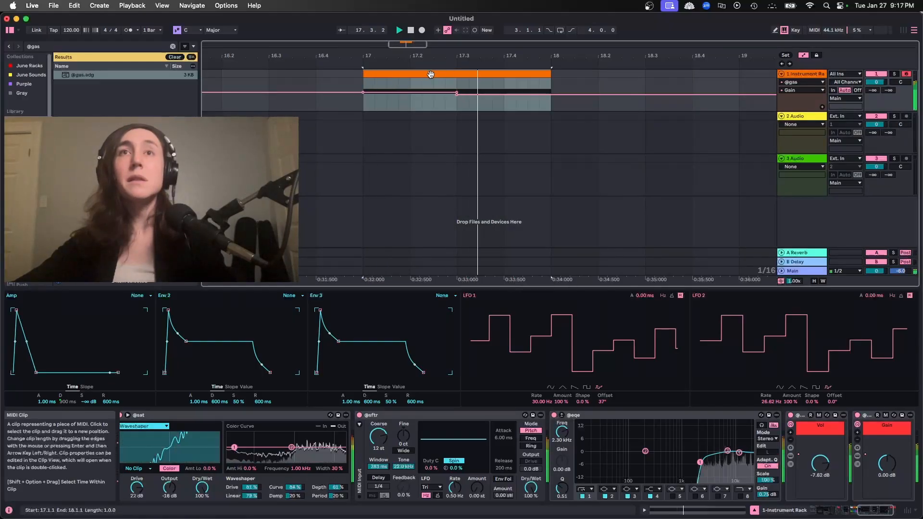
pyautogui.press('space')
# Step: Raise the Gain automation at the start of the closed hit in small increments, checking each level by playback
pyautogui.click(377, 100)
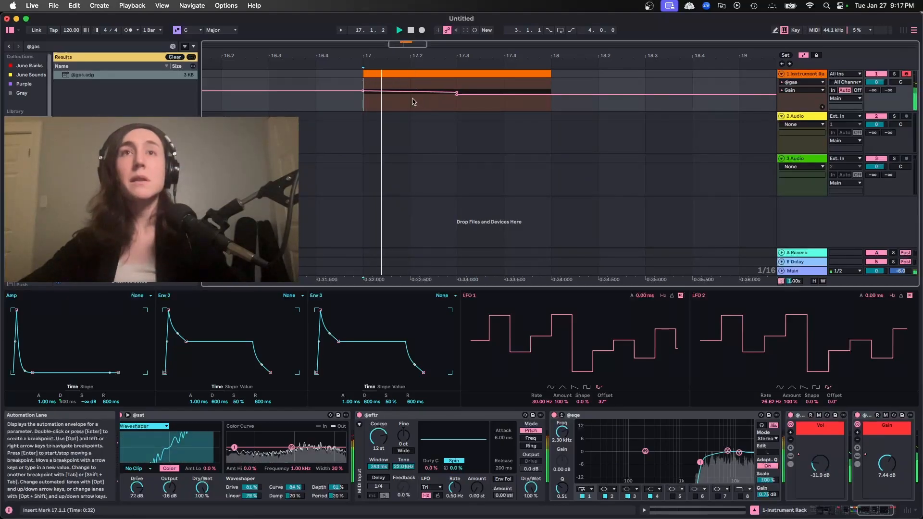
pyautogui.moveTo(363, 92); pyautogui.dragTo(364, 90)
pyautogui.press('space')
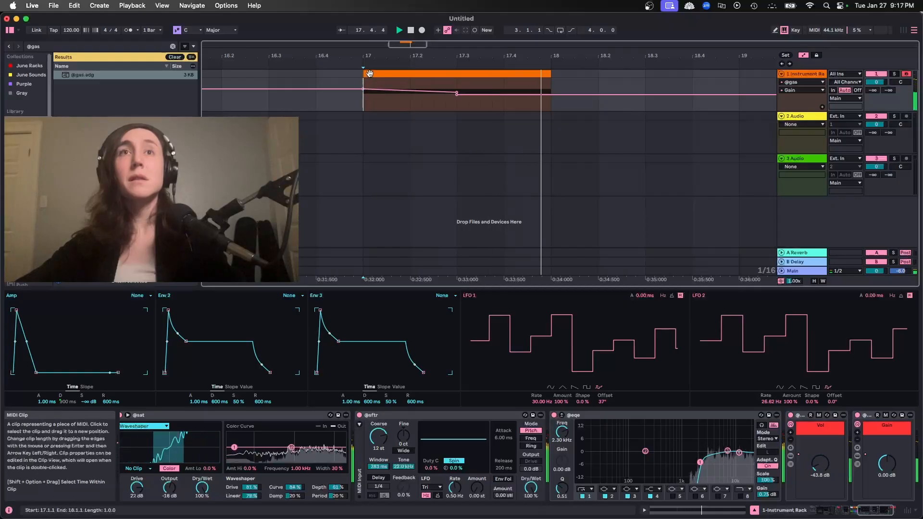
pyautogui.press('space')
pyautogui.moveTo(364, 91); pyautogui.dragTo(363, 91)
pyautogui.press('space')
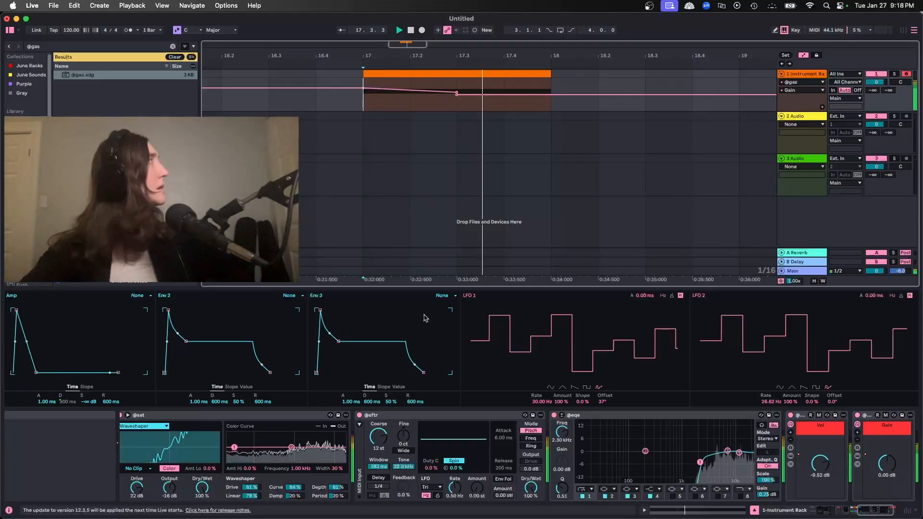
# Step: Lengthen the closed hit's Vol fade by moving its end breakpoint slightly later in the clip
pyautogui.click(819, 475)
pyautogui.moveTo(386, 110); pyautogui.dragTo(398, 109)
pyautogui.press('space')
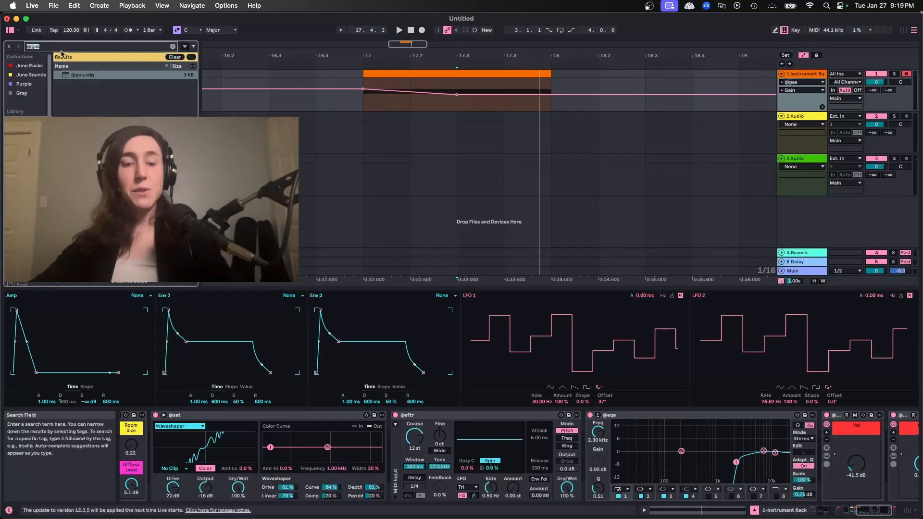
pyautogui.write('@')
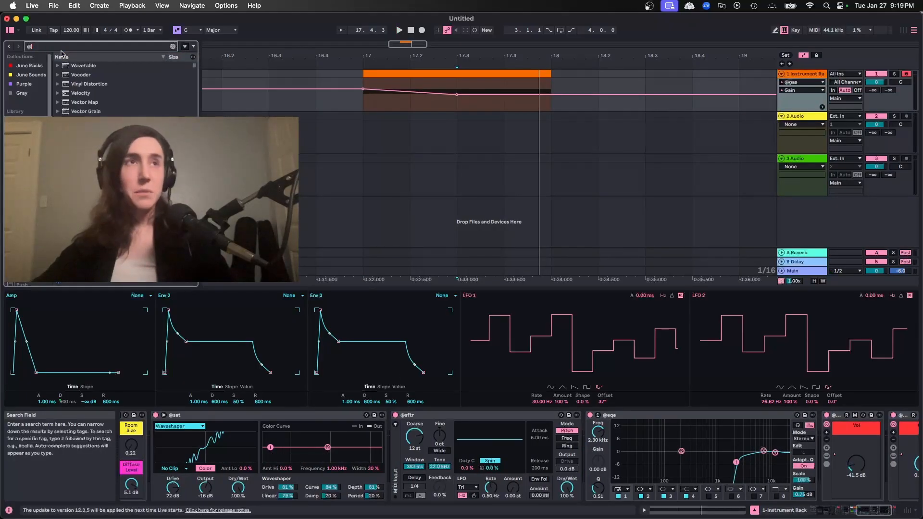
pyautogui.write('drb')
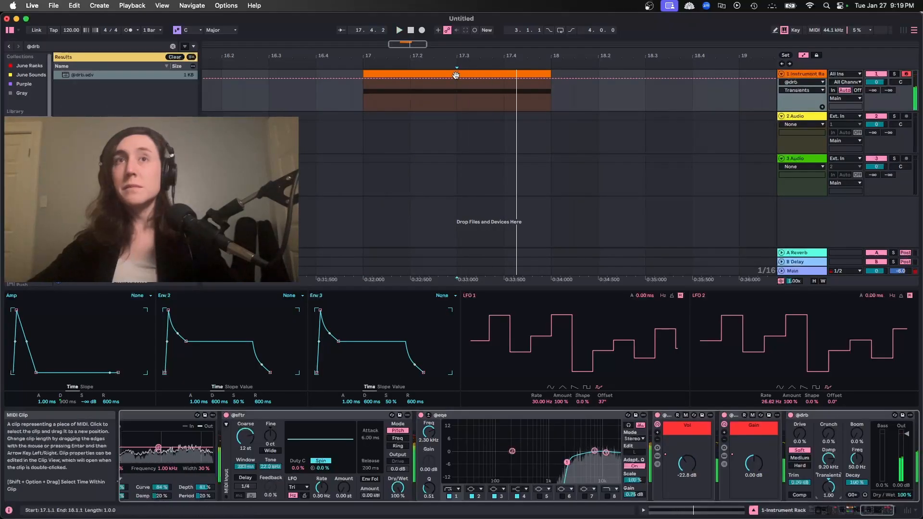
pyautogui.click(456, 75)
pyautogui.press('space')
pyautogui.press('space')
pyautogui.press('space')
pyautogui.moveTo(828, 490); pyautogui.dragTo(829, 495)
pyautogui.press('space')
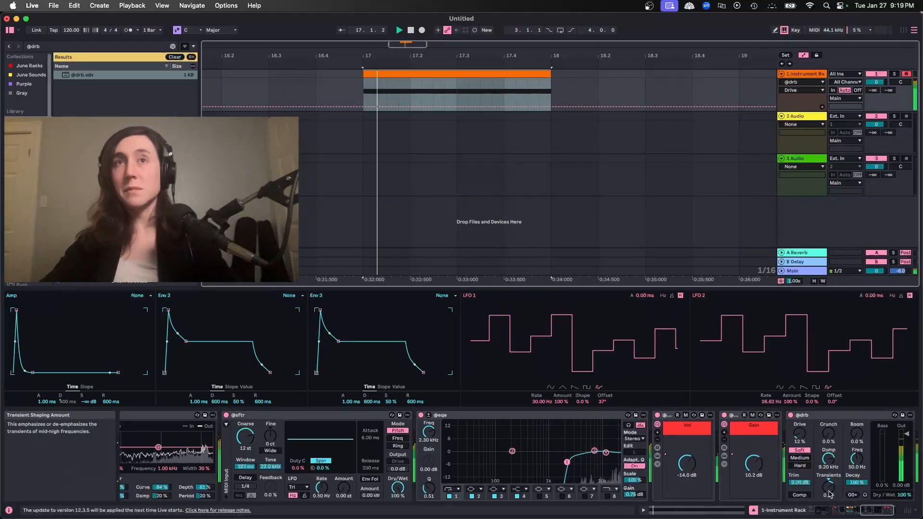
# Step: Duplicate the one-bar hi-hat clip five times to fill the arrangement from bar 17 to bar 23
pyautogui.moveTo(486, 55); pyautogui.dragTo(370, 52)
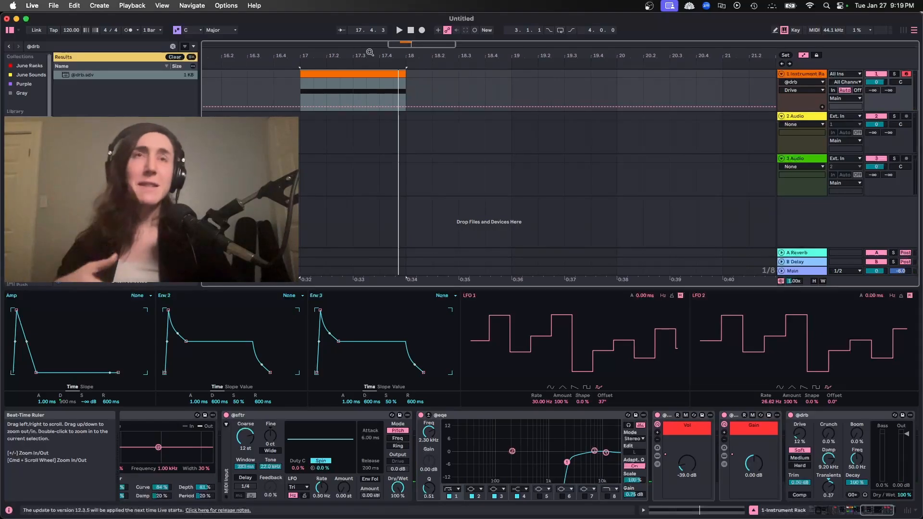
pyautogui.click(356, 76)
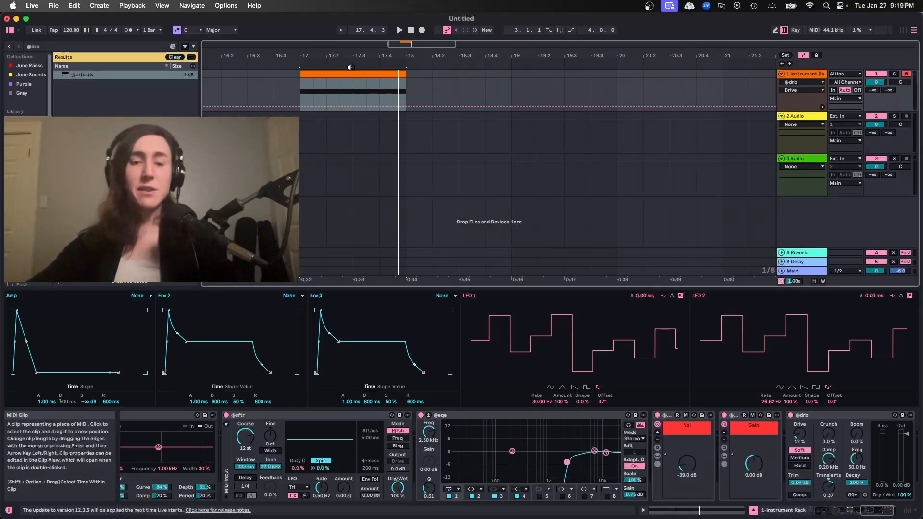
pyautogui.press('super+d')
pyautogui.press('super+d')
pyautogui.press('super+d')
pyautogui.press('super+d')
pyautogui.moveTo(430, 55); pyautogui.dragTo(431, 37)
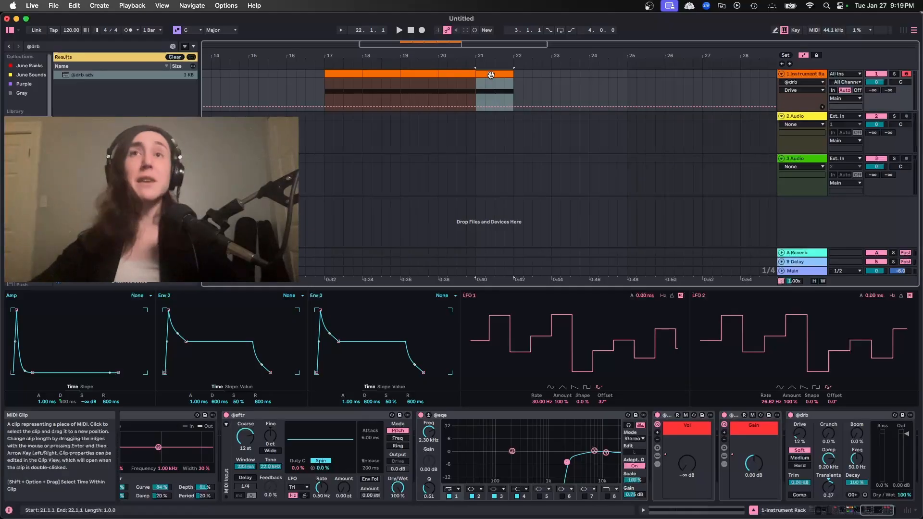
pyautogui.press('super+d')
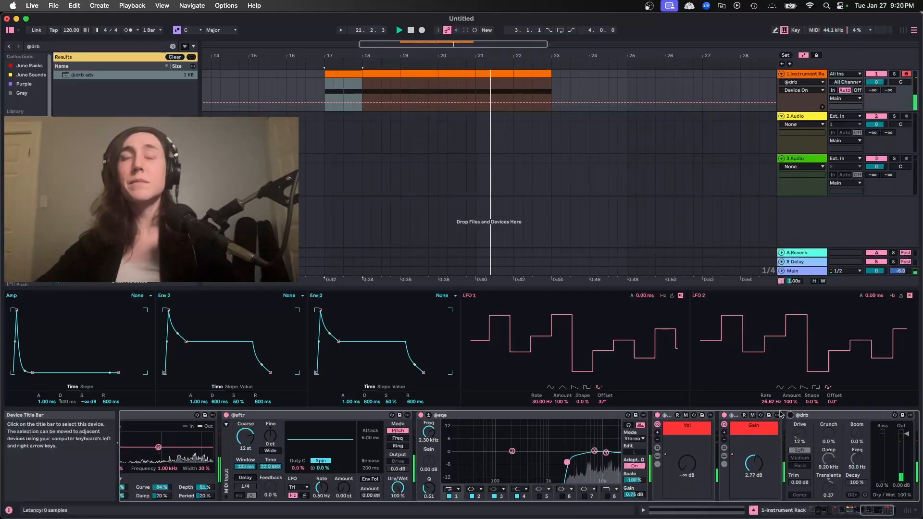
# Step: Compare the hi-hat sound with the Drum Buss bypassed and active during playback
pyautogui.click(791, 415)
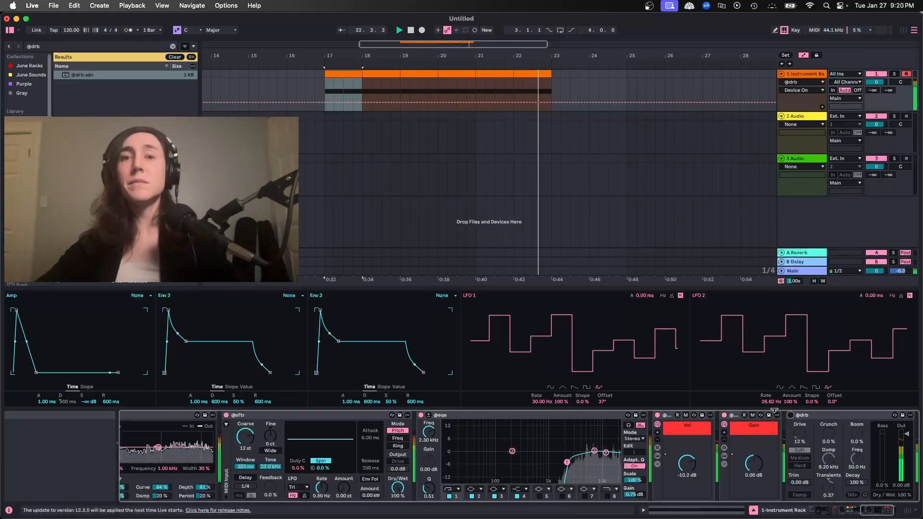
pyautogui.press('space')
# Step: Automate the Wavetable's Amp Attack in every bar, using 1.00 ms on the closed hits and 0.00 ms on the open hits
pyautogui.hscroll(-15, 315, 474)
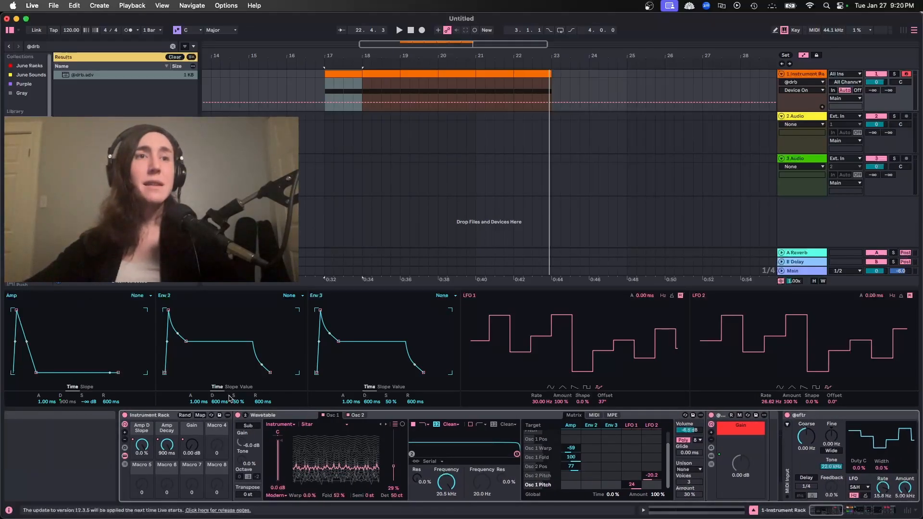
pyautogui.click(46, 401)
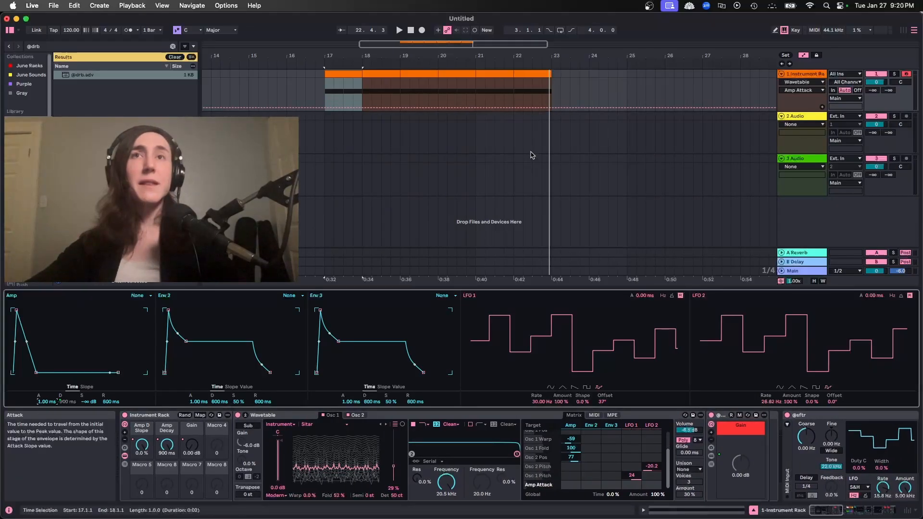
pyautogui.click(344, 108)
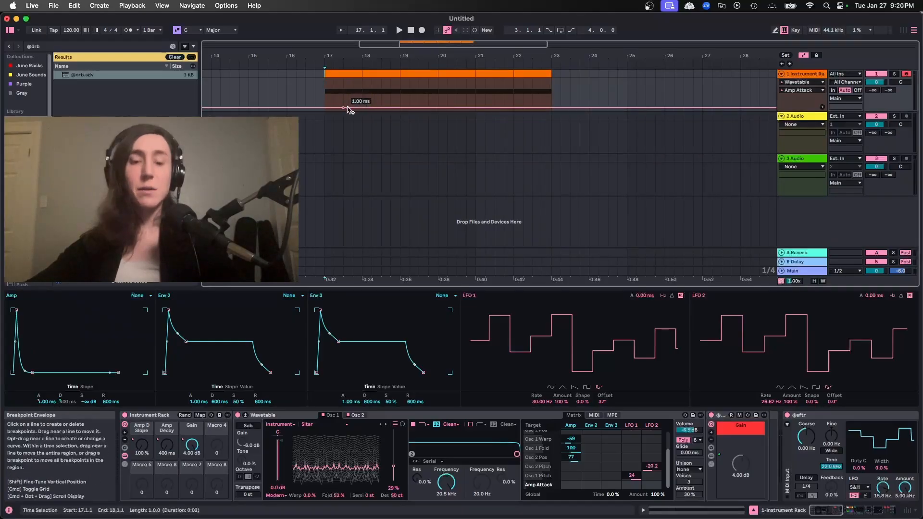
pyautogui.press('b')
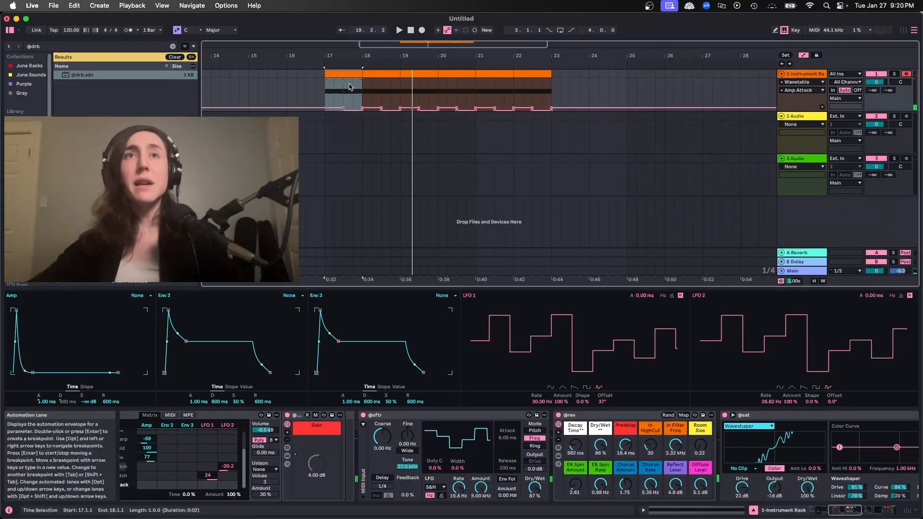
# Step: Raise the Drum Buss Transients to 0.70 while listening to the pattern
pyautogui.click(344, 93)
pyautogui.hscroll(5, 728, 466)
pyautogui.hscroll(10, 729, 466)
pyautogui.click(781, 488)
pyautogui.press('space')
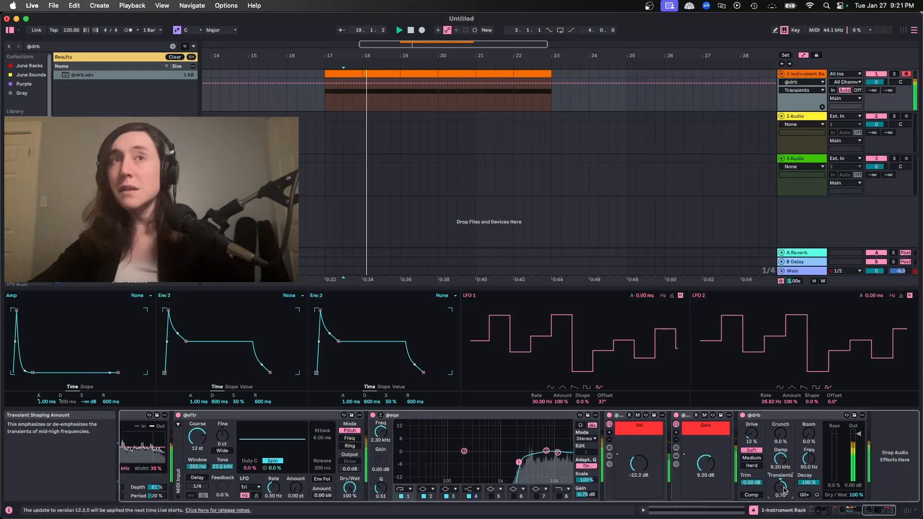
# Step: Automate the Drum Buss Transients across all six bars, lowering it on the closed hits and keeping 0.70 on the open hits
pyautogui.press('space')
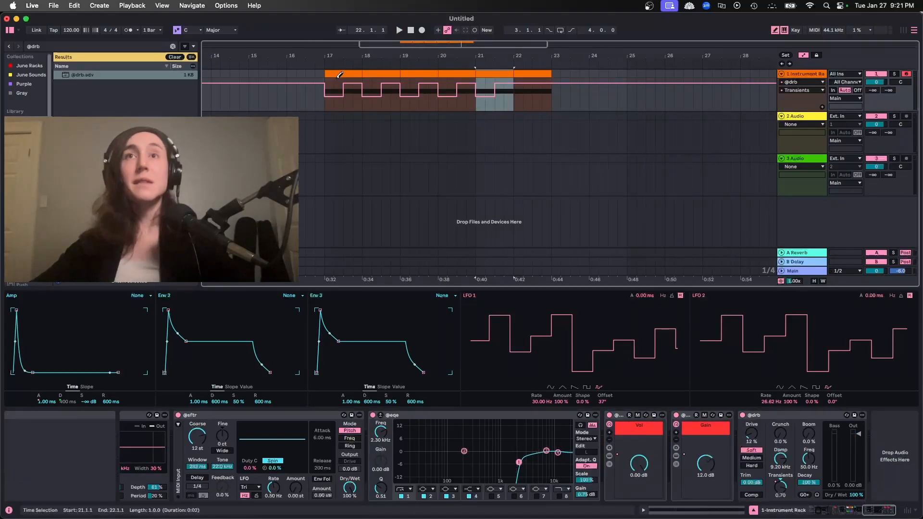
pyautogui.press('super+d')
pyautogui.click(337, 78)
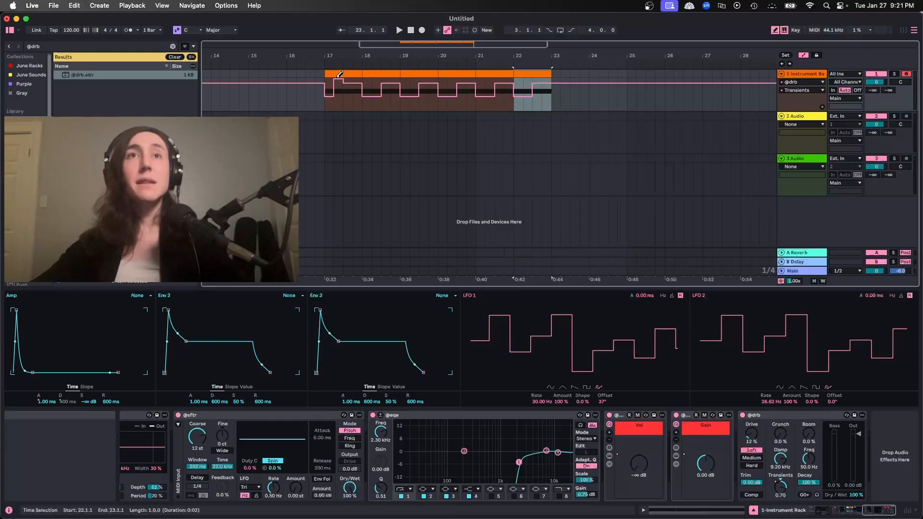
pyautogui.click(339, 76)
pyautogui.press('space')
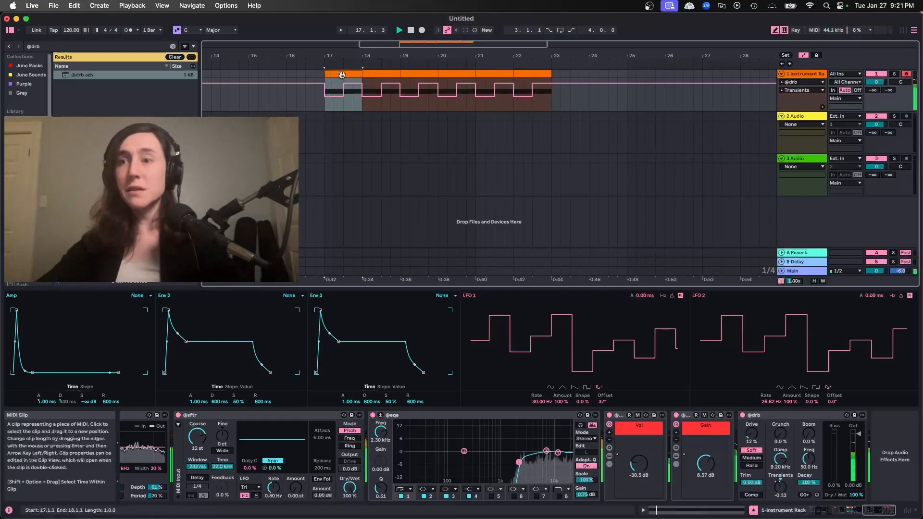
pyautogui.press('space')
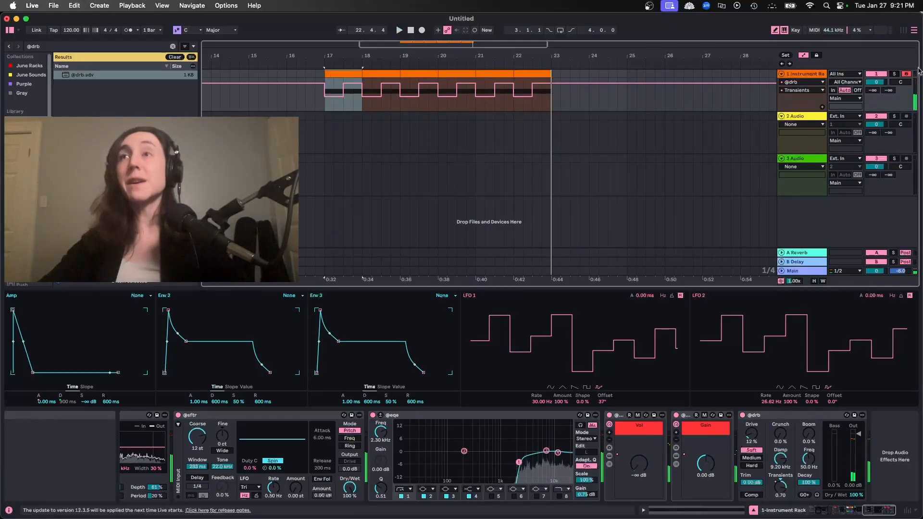
# Step: Bounce the Instrument Rack track in place and play the bounced audio from bar 17
pyautogui.rightClick(812, 76)
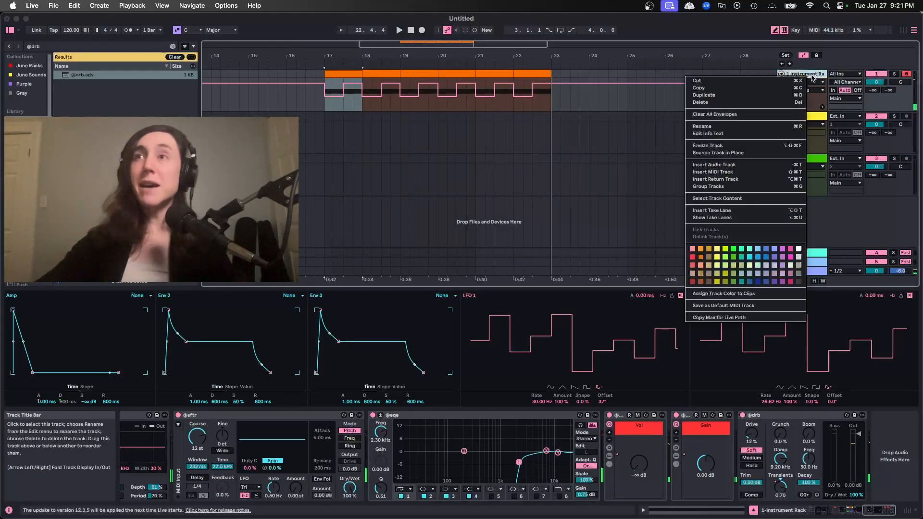
pyautogui.click(728, 153)
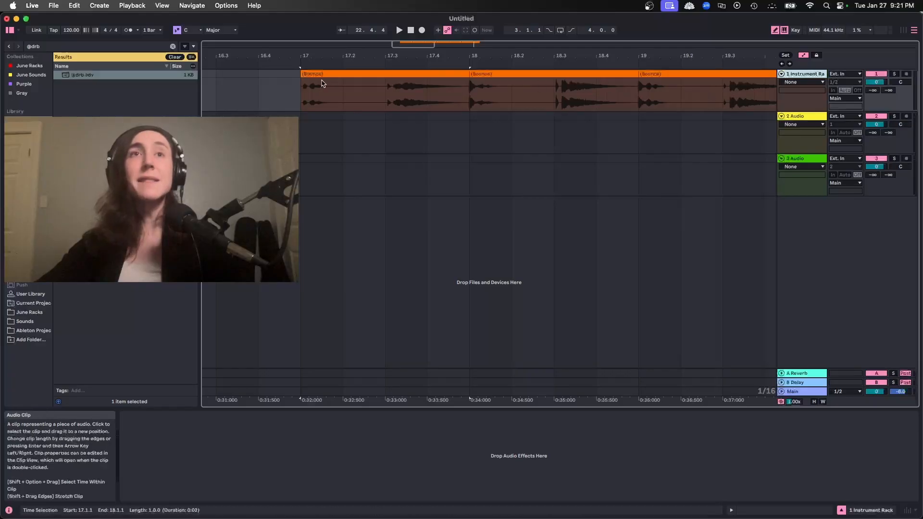
pyautogui.doubleClick(312, 58)
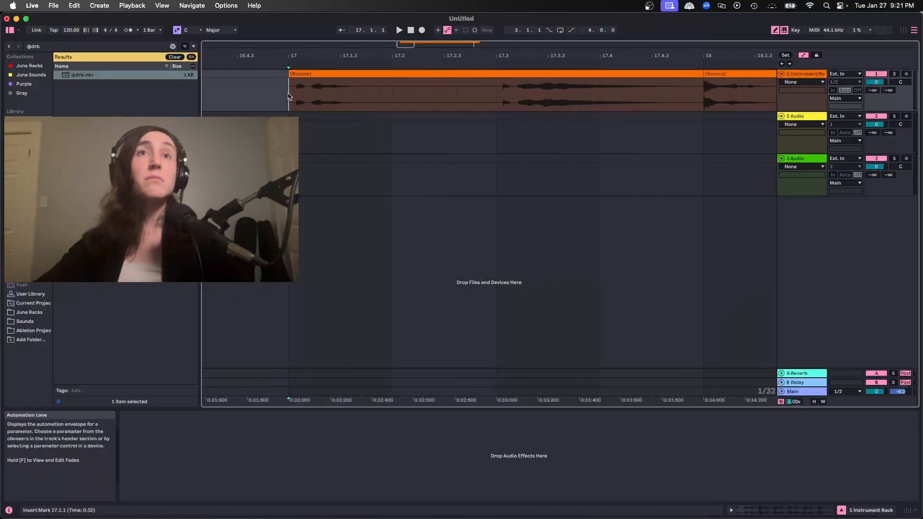
pyautogui.press('space')
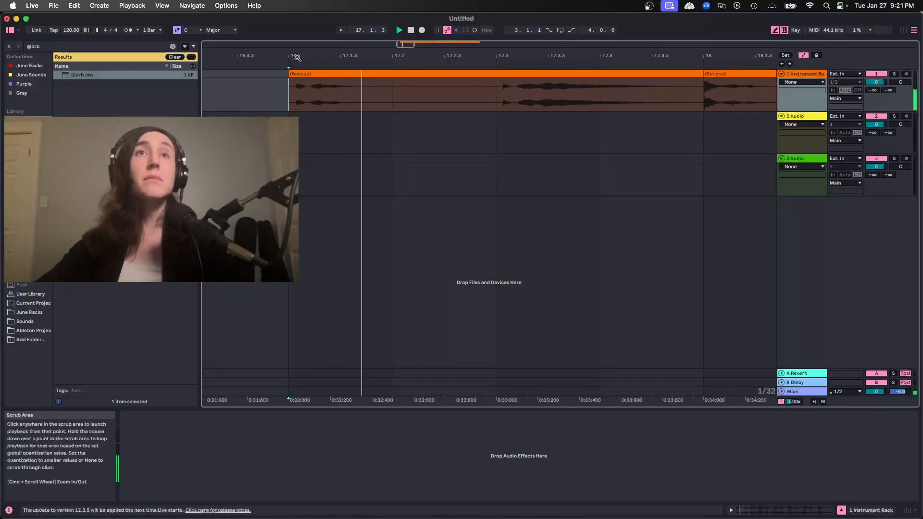
pyautogui.press('space')
# Step: Trim the start of the first bounced clip up to the closed hit's transient
pyautogui.moveTo(296, 57); pyautogui.dragTo(288, 191)
pyautogui.moveTo(280, 73); pyautogui.dragTo(292, 74)
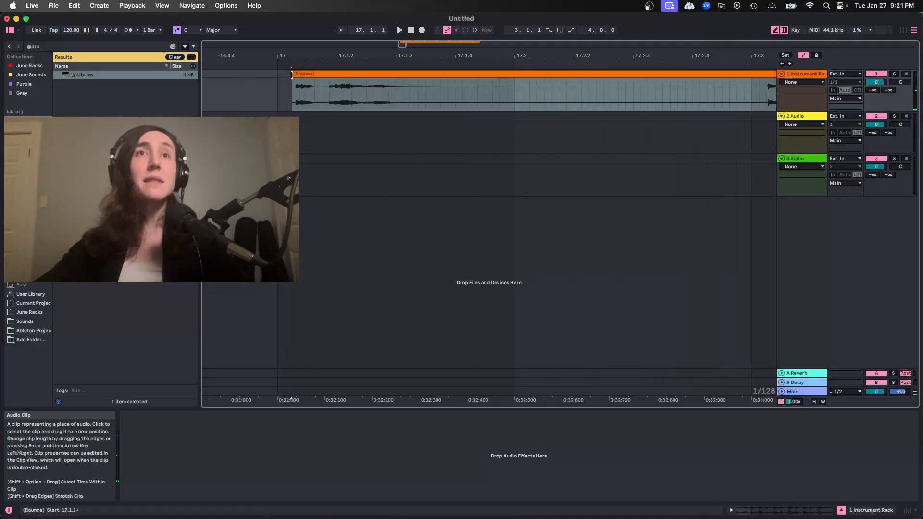
pyautogui.press('space')
# Step: Split the first bounced clip at 17.3.1 and shift the closed-hit portion slightly earlier
pyautogui.click(456, 99)
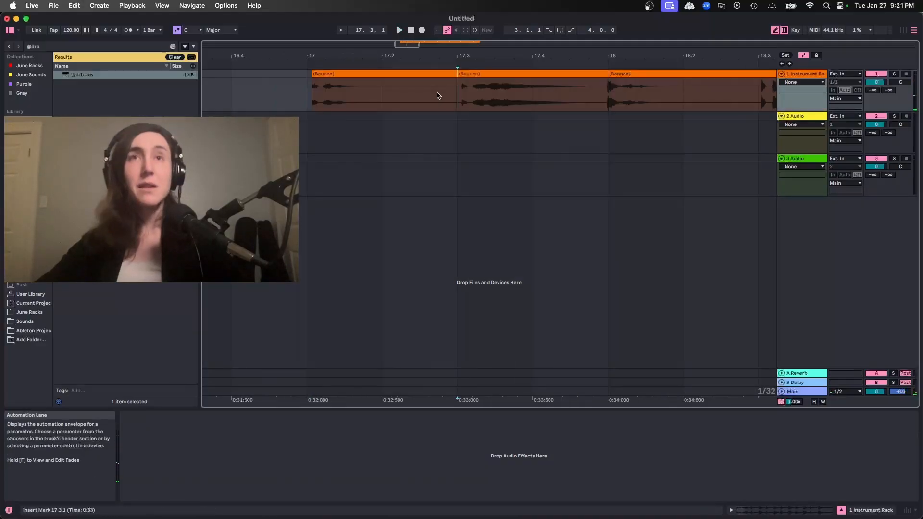
pyautogui.moveTo(420, 75); pyautogui.dragTo(409, 76)
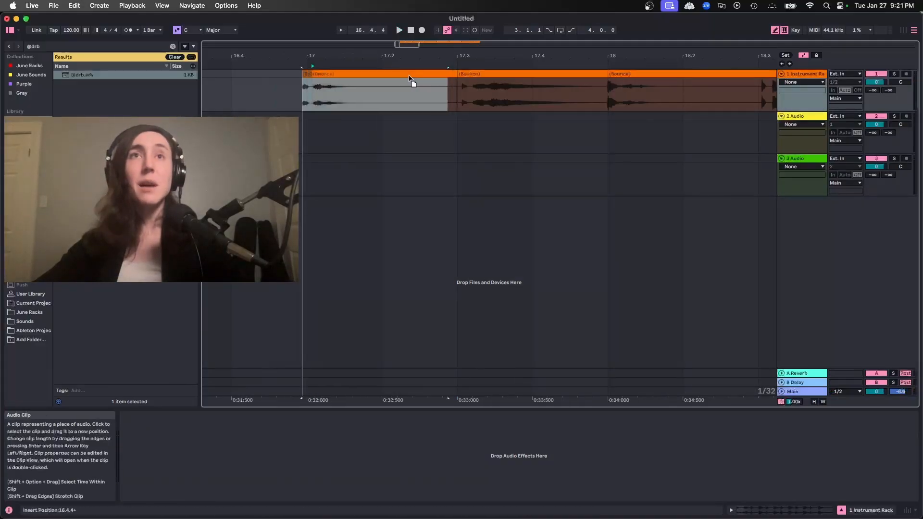
pyautogui.click(413, 77)
# Step: Listen to the bounced hi-hat variations, including those from bars 20 and 22
pyautogui.click(459, 98)
pyautogui.press('space')
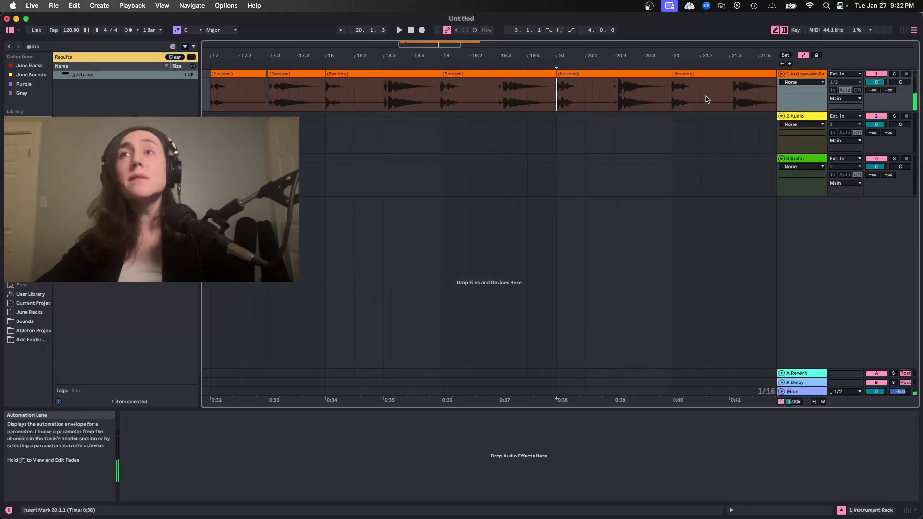
pyautogui.click(679, 95)
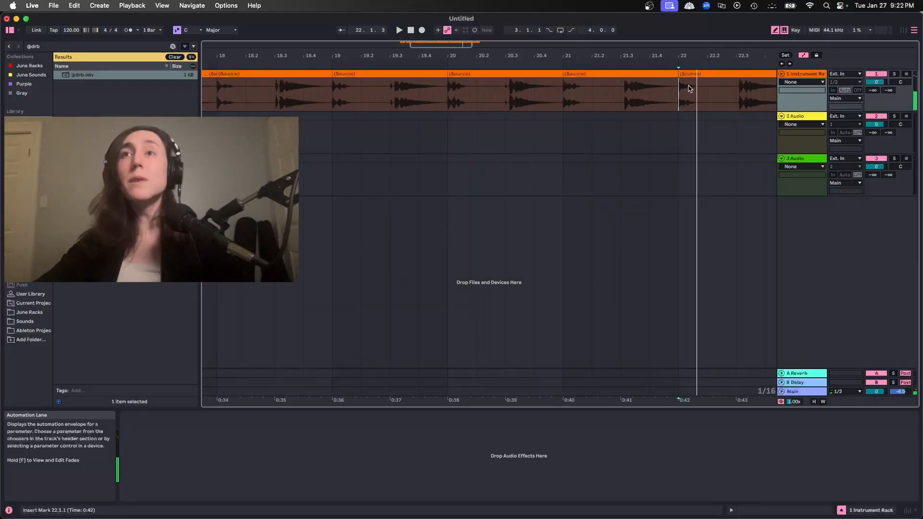
# Step: Copy the closed hit at bar 22 into four repeats on track 3 from bar 20, and solo the Instrument Rack track
pyautogui.moveTo(697, 56); pyautogui.dragTo(588, 55)
pyautogui.moveTo(625, 87); pyautogui.dragTo(571, 88)
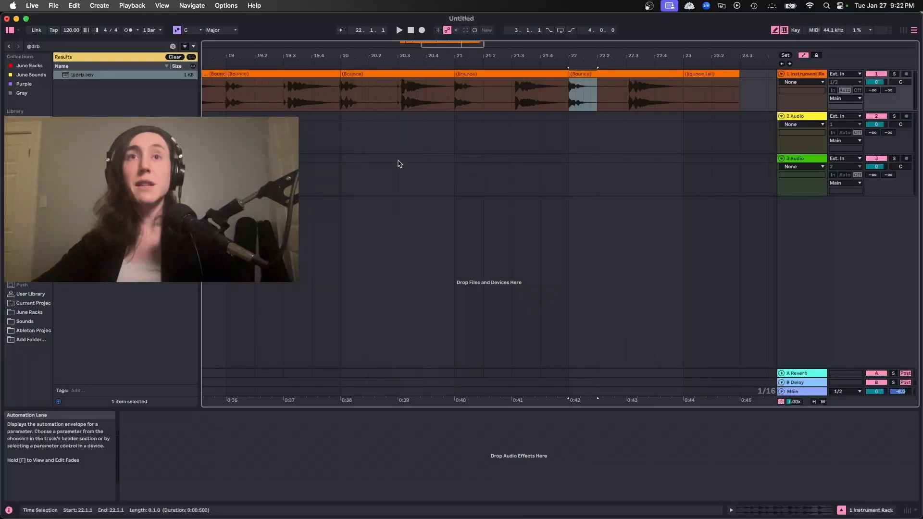
pyautogui.click(398, 164)
pyautogui.press('super+v')
pyautogui.moveTo(425, 165); pyautogui.dragTo(354, 159)
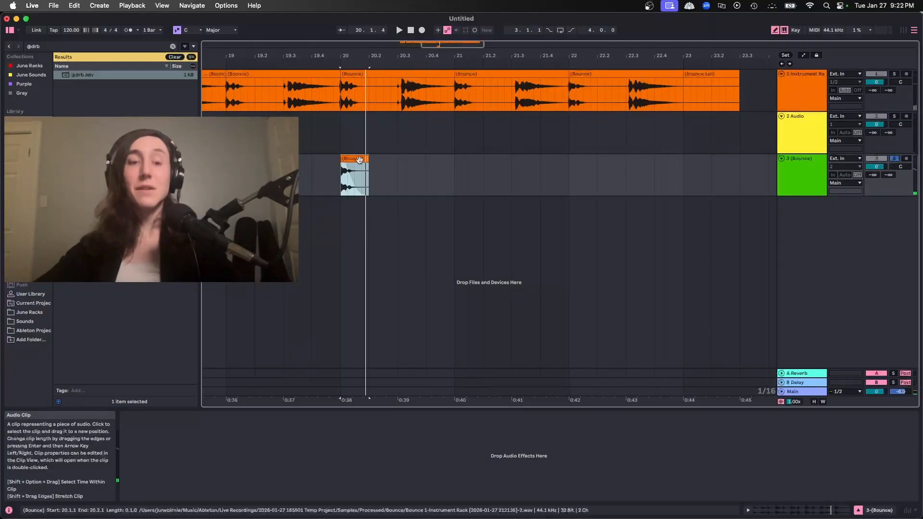
pyautogui.press('super+d')
pyautogui.press('super+d')
pyautogui.press('super+d')
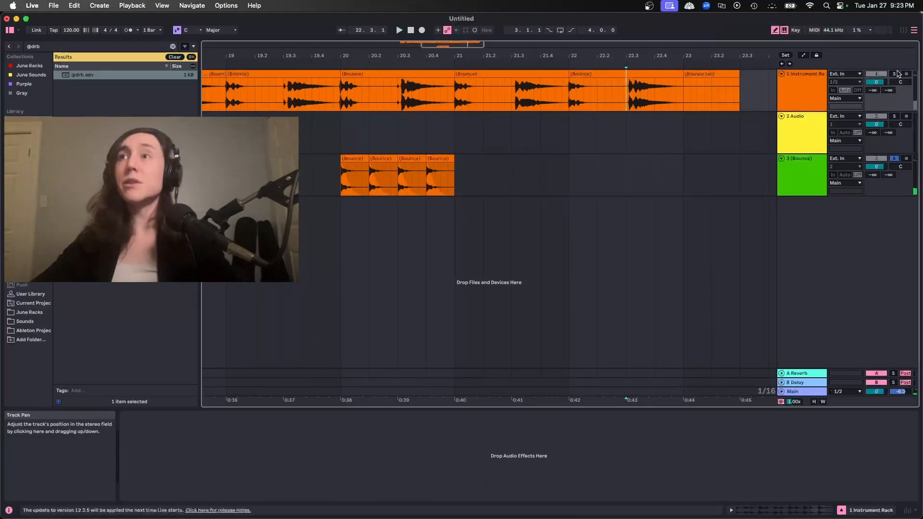
pyautogui.click(894, 74)
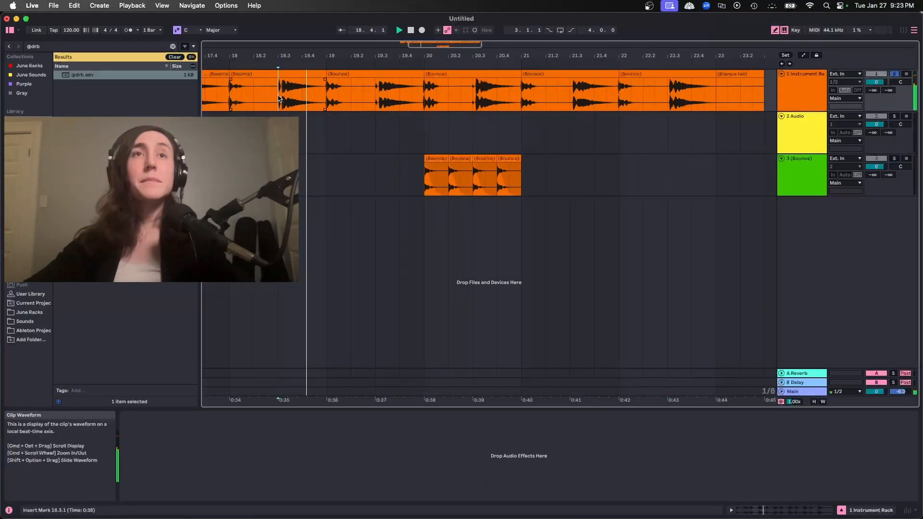
# Step: Undo the copied hits, the clip edits and the bounce to restore the Instrument Rack MIDI track
pyautogui.press('super+z')
pyautogui.press('super+z')
pyautogui.press('super+z')
pyautogui.press('super+z')
pyautogui.press('super+z')
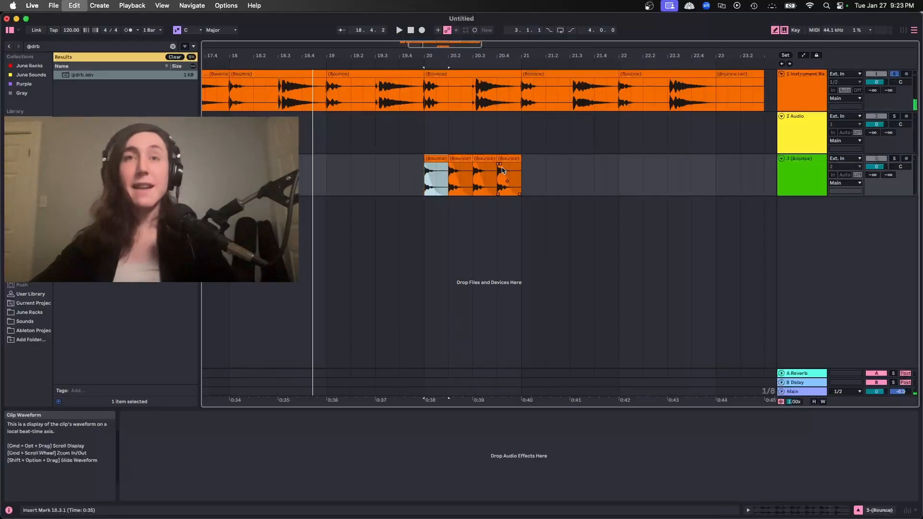
pyautogui.press('super+z')
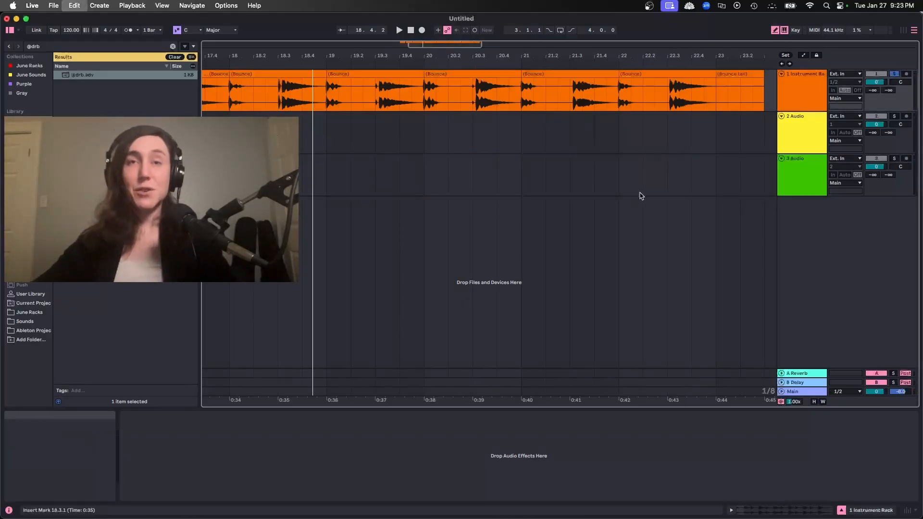
pyautogui.press('super+z')
pyautogui.hscroll(10, 729, 456)
pyautogui.click(779, 418)
pyautogui.press('Delete')
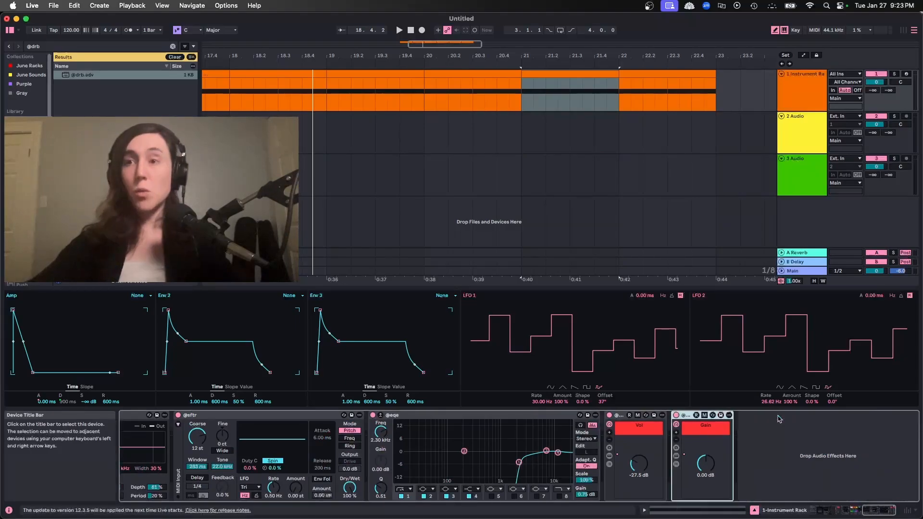
pyautogui.click(112, 48)
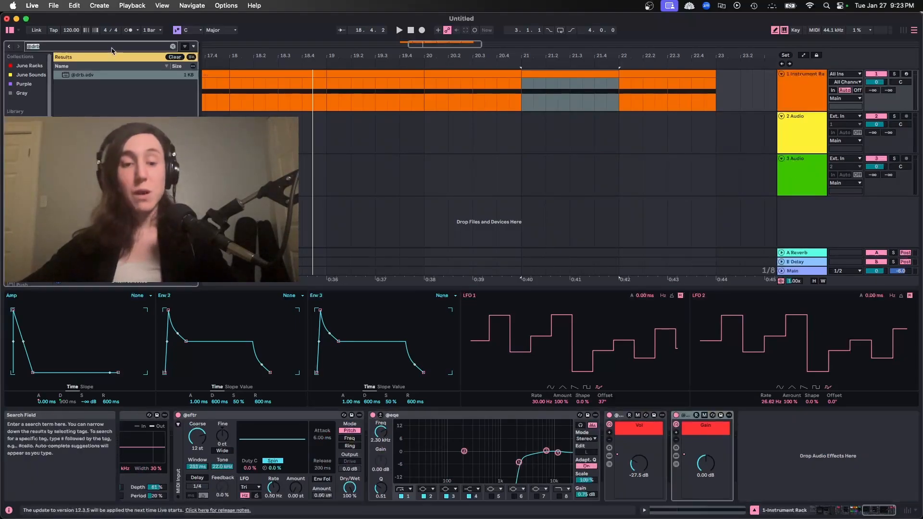
pyautogui.write('@ctz')
pyautogui.press('Down')
pyautogui.press('Return')
pyautogui.hscroll(6, 764, 451)
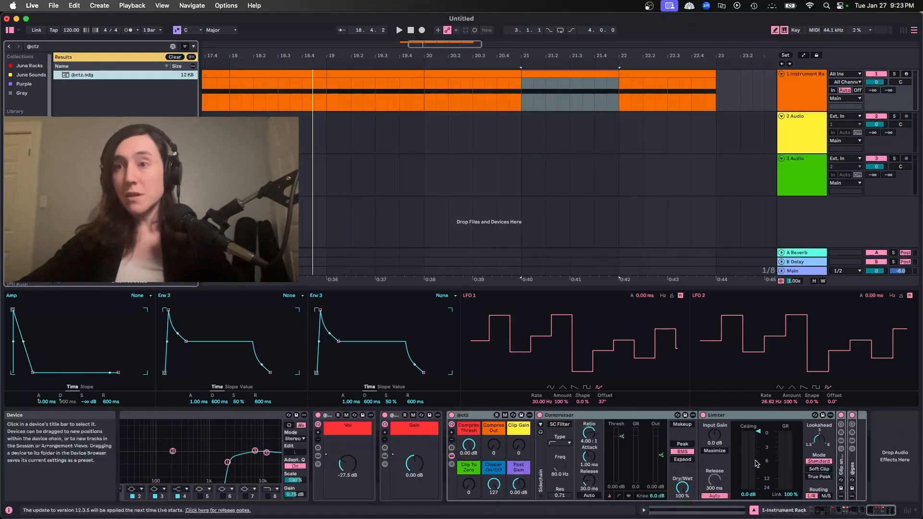
pyautogui.press('space')
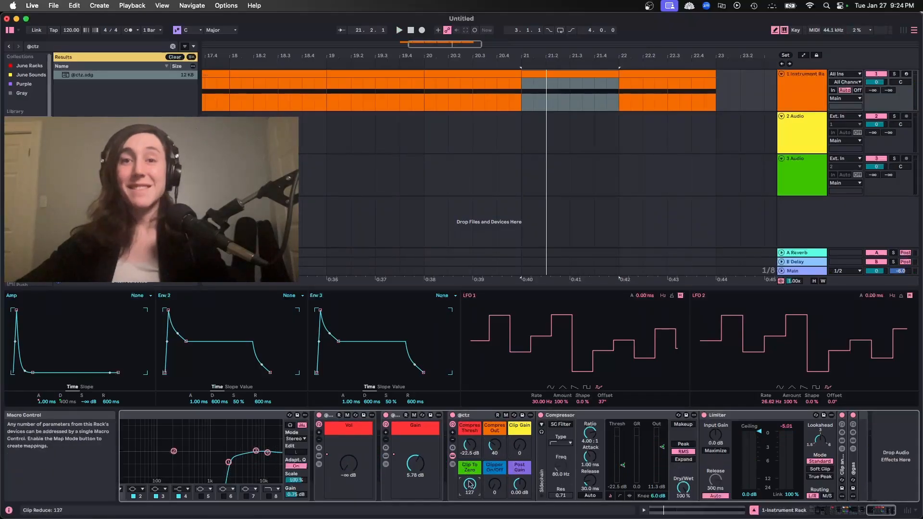
pyautogui.rightClick(799, 88)
pyautogui.click(841, 151)
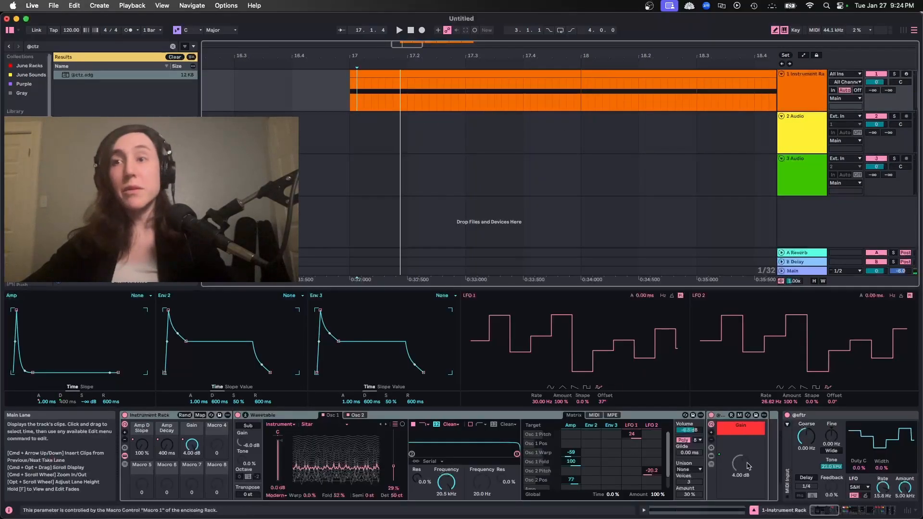
# Step: Set the Dry/Wet of the first Shifter, the one in Freq mode, to 85 %
pyautogui.hscroll(10, 743, 481)
pyautogui.hscroll(5, 743, 488)
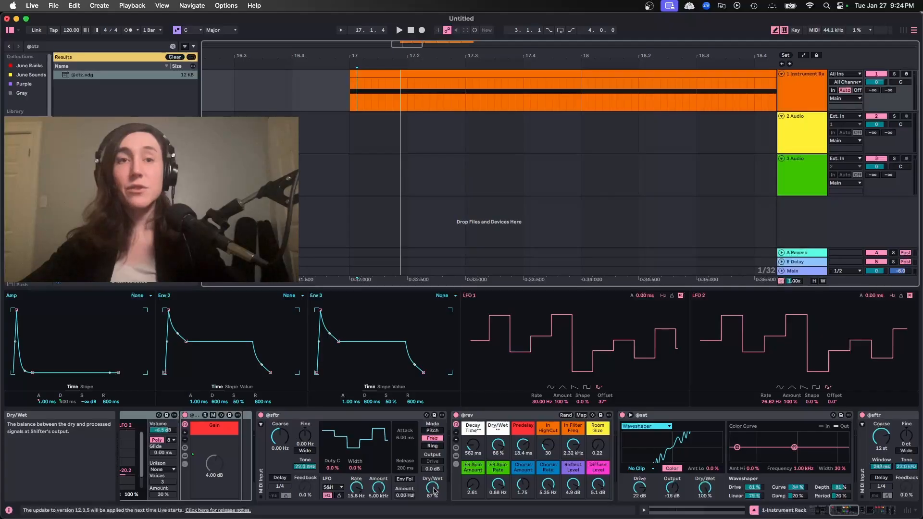
pyautogui.moveTo(434, 491); pyautogui.dragTo(434, 493)
# Step: Set the Dry/Wet of the second Shifter, after the Saturator, to 80 % while auditioning the pattern
pyautogui.hscroll(10, 517, 470)
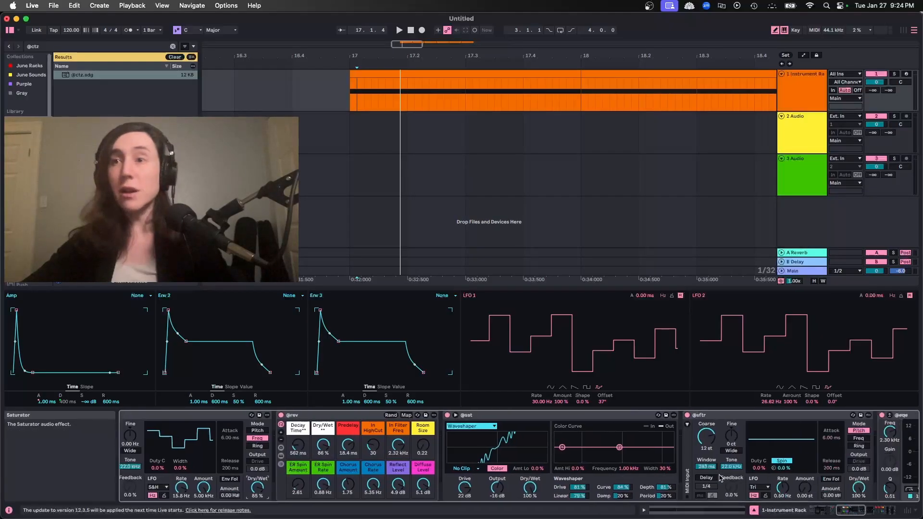
pyautogui.press('space')
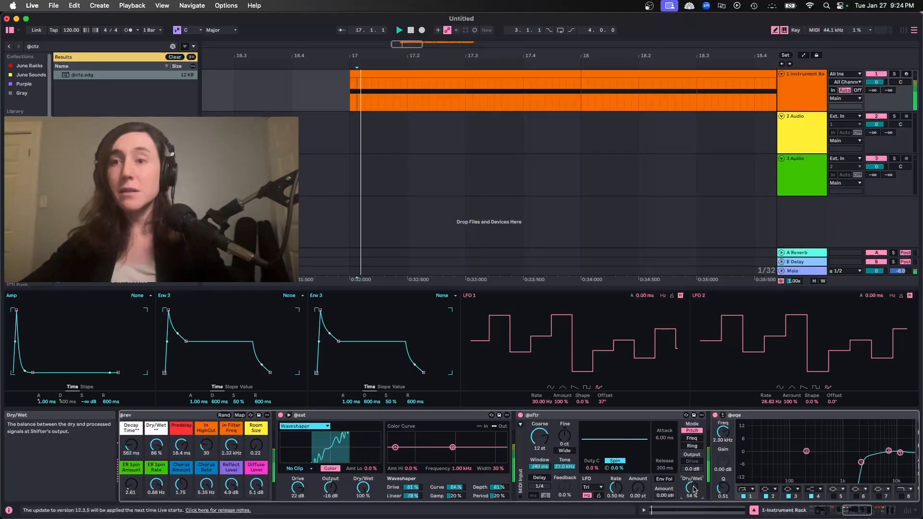
pyautogui.press('space')
pyautogui.press('space')
pyautogui.moveTo(693, 488); pyautogui.dragTo(688, 492)
pyautogui.press('space')
pyautogui.press('space')
pyautogui.press('space')
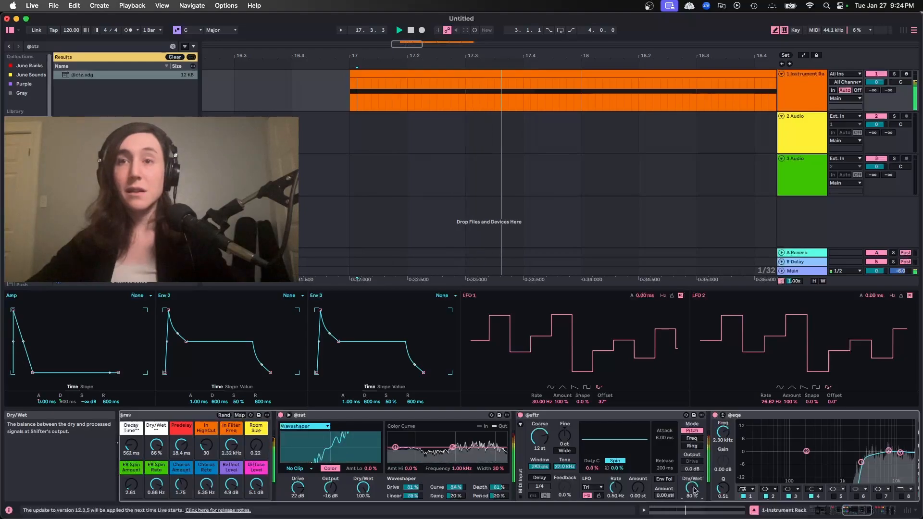
# Step: Bounce the reworked Instrument Rack track in place and listen to the resulting hi-hat clips
pyautogui.rightClick(808, 83)
pyautogui.click(837, 147)
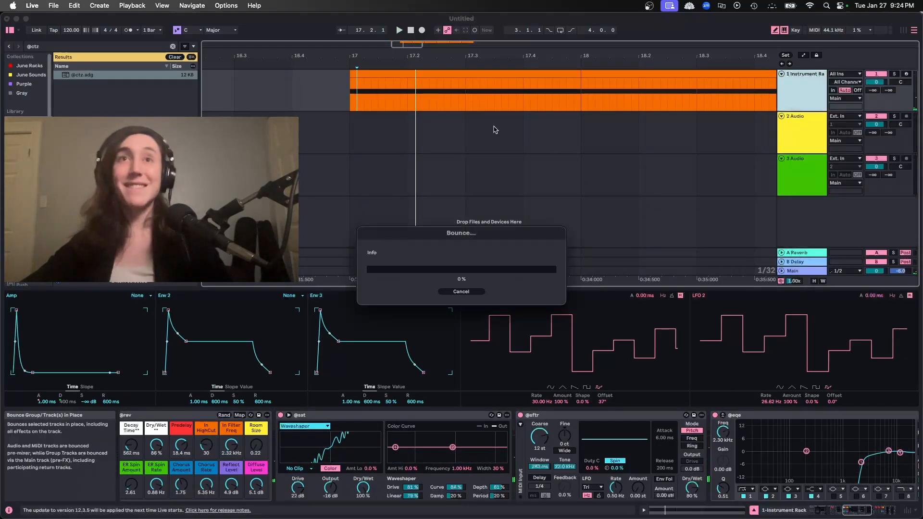
pyautogui.moveTo(440, 54); pyautogui.dragTo(435, 44)
pyautogui.press('space')
pyautogui.click(452, 98)
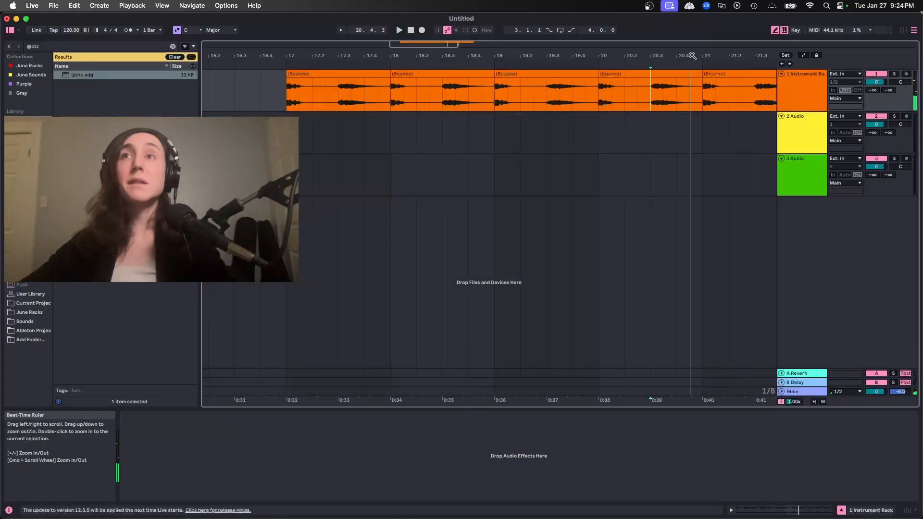
pyautogui.moveTo(691, 55); pyautogui.dragTo(601, 54)
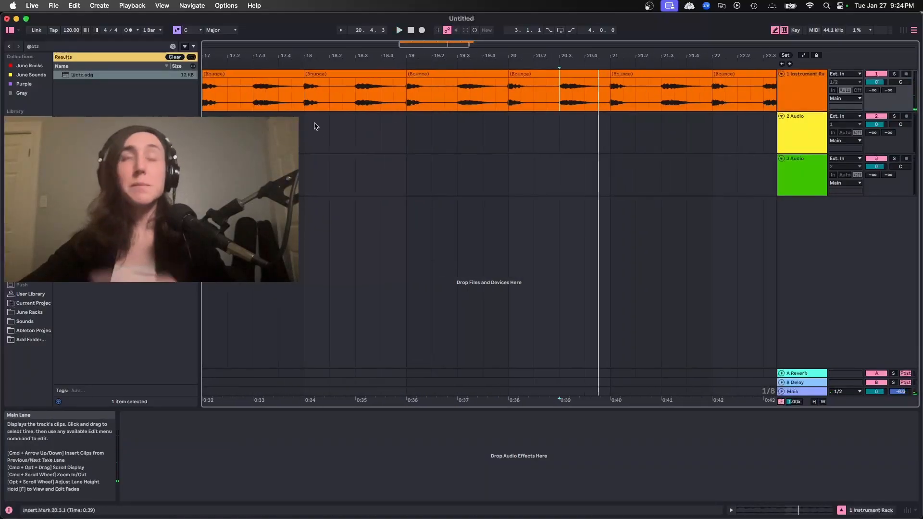
# Step: Isolate the first clip's open hit at 16.4.1 with its start trimmed to the transient, and shape a curved fade-out over it
pyautogui.hscroll(-5, 385, 101)
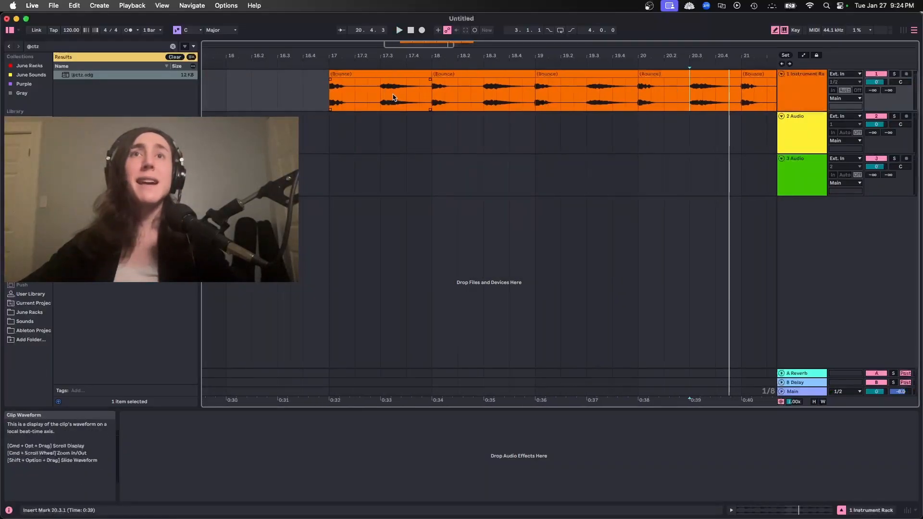
pyautogui.moveTo(381, 92); pyautogui.dragTo(303, 95)
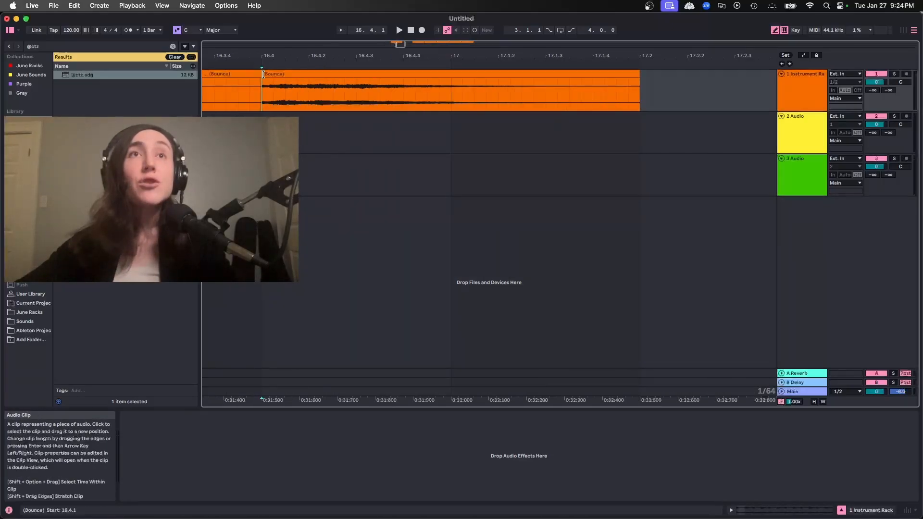
pyautogui.click(265, 74)
pyautogui.moveTo(638, 79); pyautogui.dragTo(239, 71)
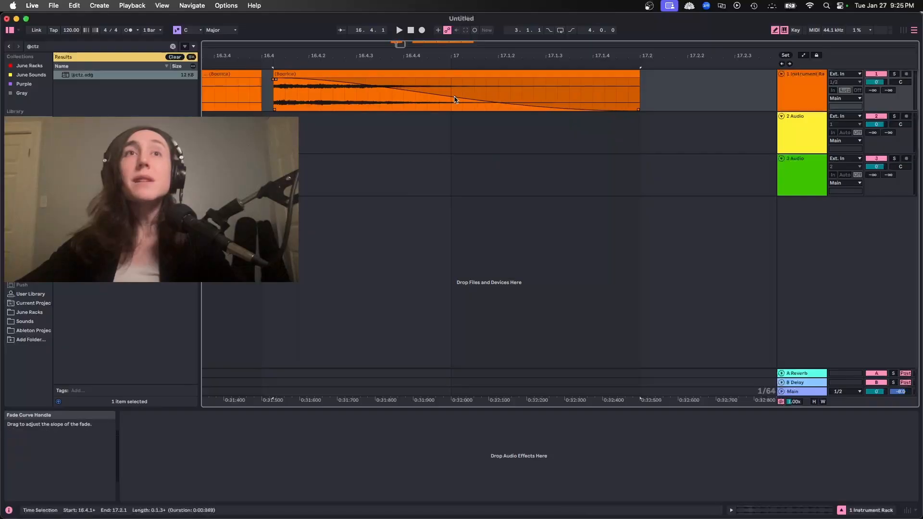
pyautogui.click(383, 94)
# Step: Listen to the separated closed and open hits at bar 16 through the EQ
pyautogui.press('space')
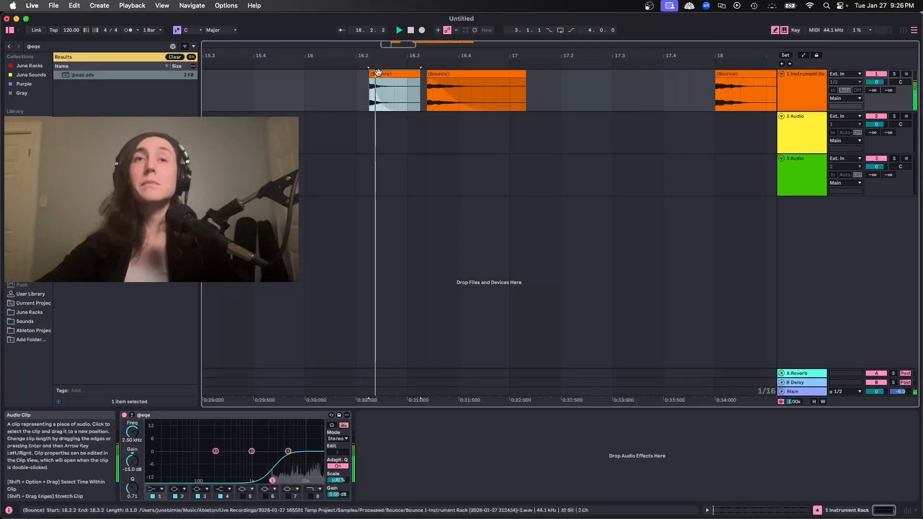
pyautogui.click(437, 88)
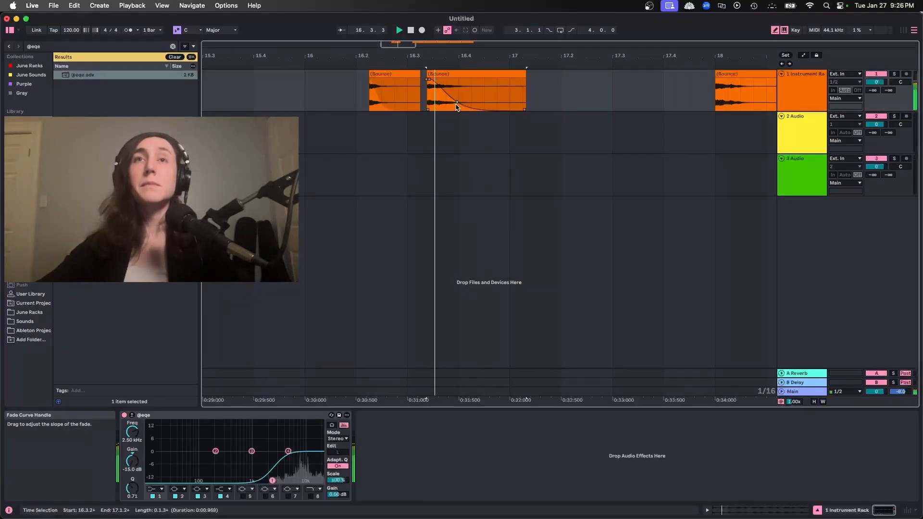
pyautogui.click(383, 74)
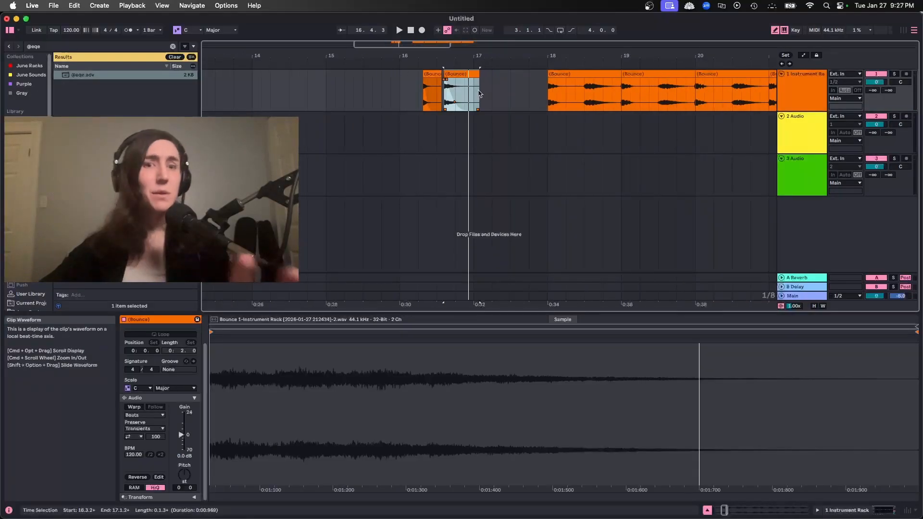
# Step: Try to delete the remaining bounced clips from bar 18 to bar 23
pyautogui.moveTo(581, 56); pyautogui.dragTo(481, 54)
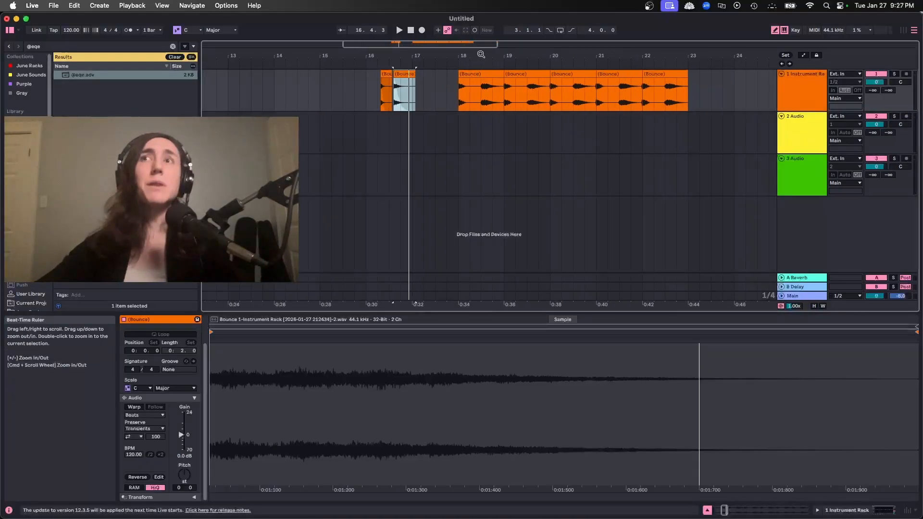
pyautogui.moveTo(735, 86); pyautogui.dragTo(447, 73)
pyautogui.press('Delete')
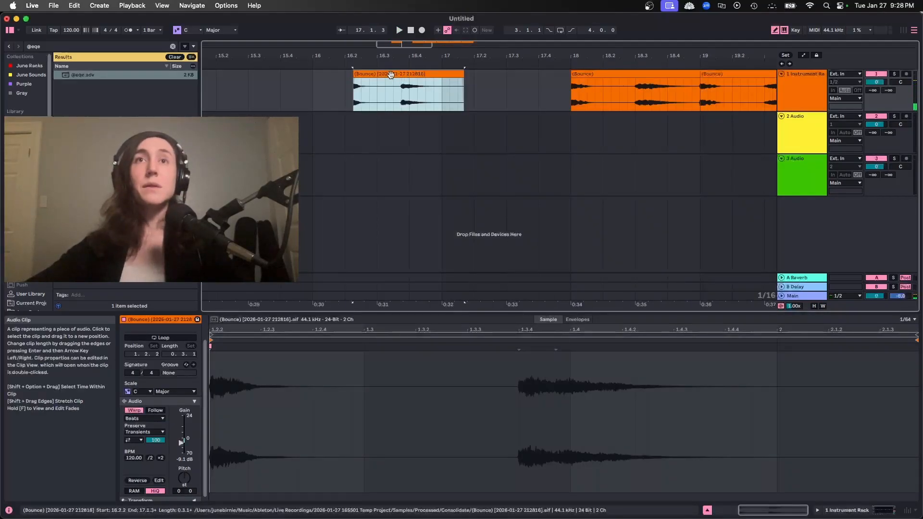
# Step: Set the consolidated hi-hat clip's gain to 0.0 dB and play it from bar 16
pyautogui.press('space')
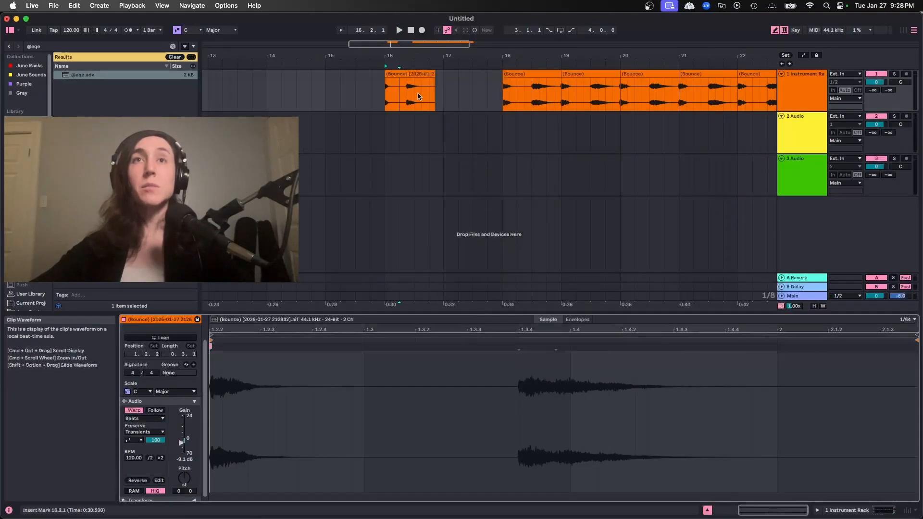
pyautogui.click(412, 73)
pyautogui.press('space')
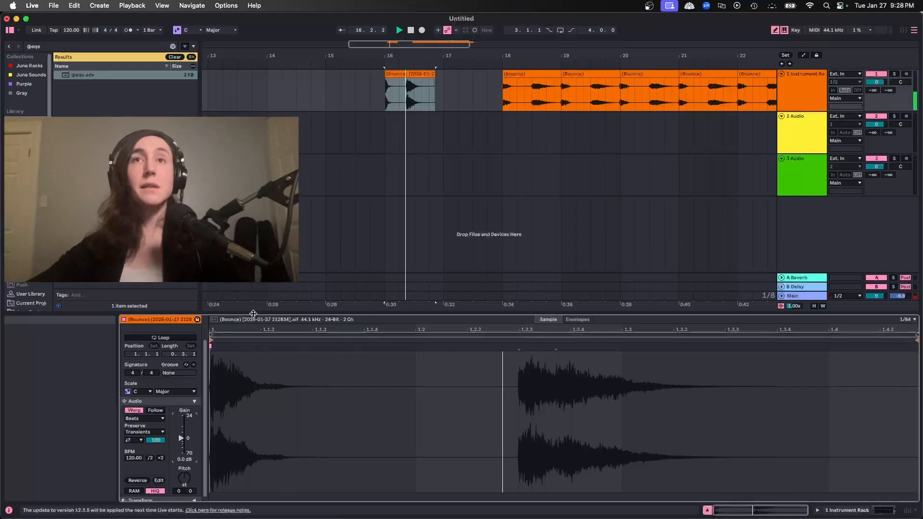